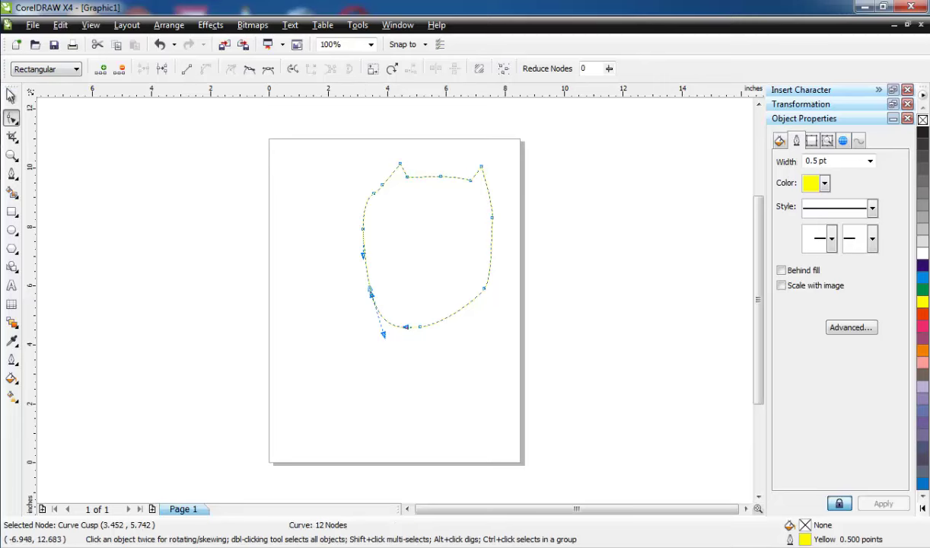
Step: Scale the head outline to about 82.9% and reposition it on the page, rotated by about 5.2 degrees
{"action": "key", "text": "space"}
{"action": "left_click_drag", "start_coordinate": [357, 332], "coordinate": [381, 303]}
{"action": "left_click_drag", "start_coordinate": [416, 246], "coordinate": [348, 254]}
{"action": "left_click", "coordinate": [353, 256]}
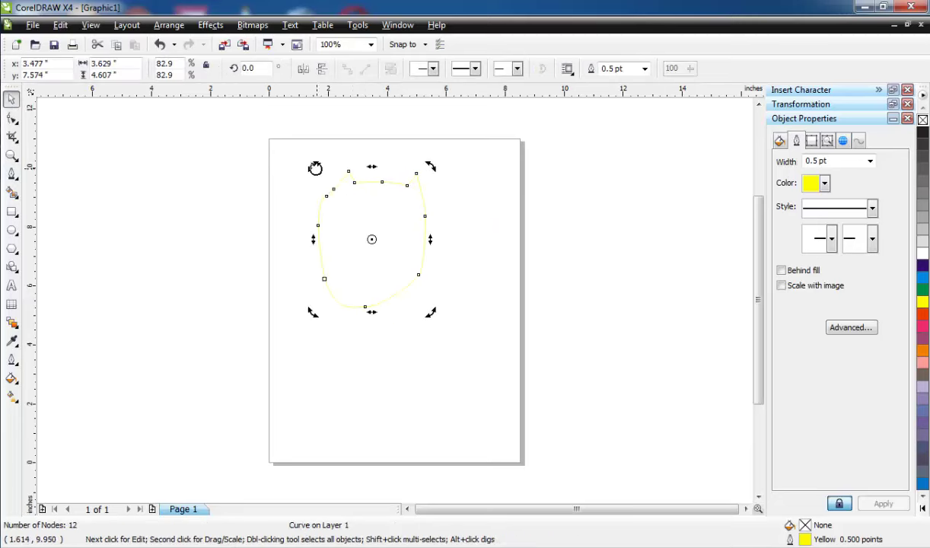
{"action": "left_click_drag", "start_coordinate": [315, 168], "coordinate": [313, 180]}
{"action": "left_click", "coordinate": [221, 183]}
Step: Draw a closed four-node slanted eye about 0.83 in wide in the middle of the head with the Pen tool
{"action": "left_click", "coordinate": [12, 174]}
{"action": "scroll", "coordinate": [376, 259], "scroll_direction": "up", "scroll_amount": 1}
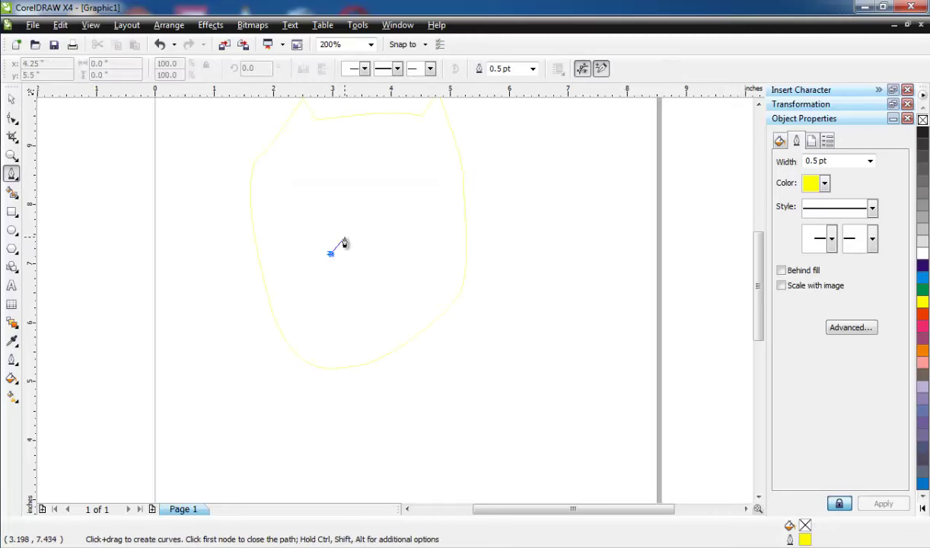
{"action": "left_click_drag", "start_coordinate": [347, 235], "coordinate": [358, 229]}
{"action": "left_click", "coordinate": [379, 228]}
{"action": "left_click", "coordinate": [366, 248]}
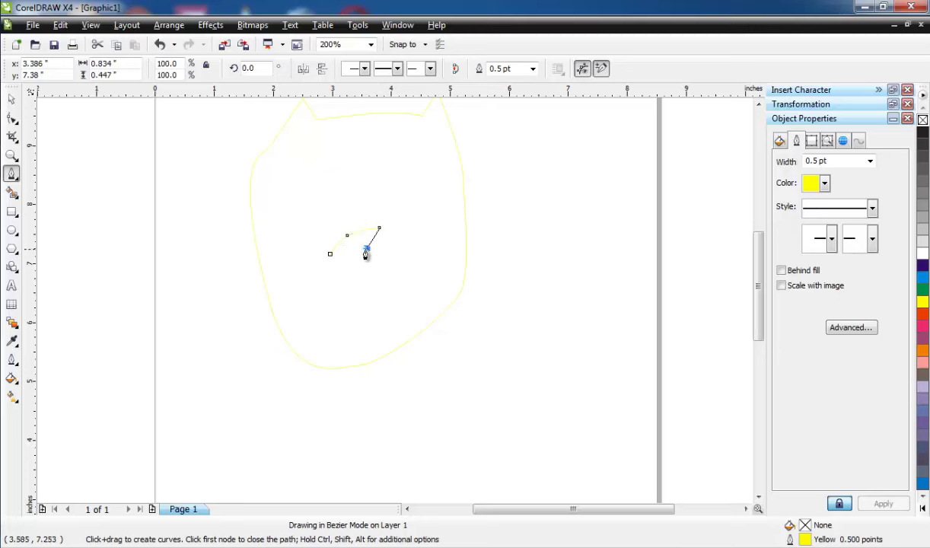
{"action": "left_click", "coordinate": [330, 253]}
{"action": "scroll", "coordinate": [279, 264], "scroll_direction": "up", "scroll_amount": 2}
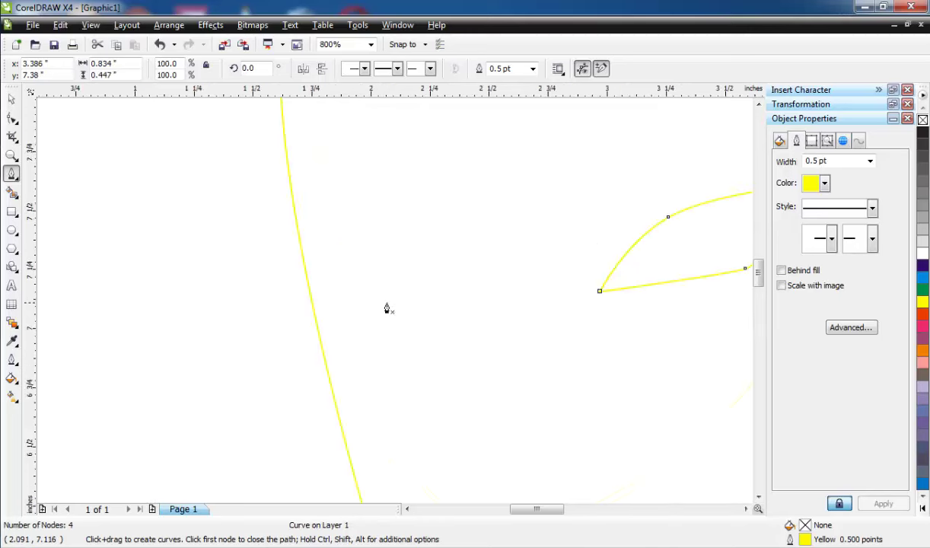
Step: Draw the second, smaller closed eye beside the head's left edge
{"action": "scroll", "coordinate": [387, 308], "scroll_direction": "down", "scroll_amount": 1}
{"action": "left_click_drag", "start_coordinate": [418, 308], "coordinate": [407, 281]}
{"action": "left_click_drag", "start_coordinate": [360, 275], "coordinate": [430, 310]}
{"action": "left_click", "coordinate": [418, 308]}
Step: Reshape the larger eye by moving its lower edge slightly down, making the eye about 0.51 in tall
{"action": "left_click", "coordinate": [12, 119]}
{"action": "left_click", "coordinate": [502, 295]}
{"action": "left_click_drag", "start_coordinate": [502, 295], "coordinate": [499, 307]}
{"action": "scroll", "coordinate": [359, 299], "scroll_direction": "down", "scroll_amount": 2}
{"action": "left_click", "coordinate": [13, 100]}
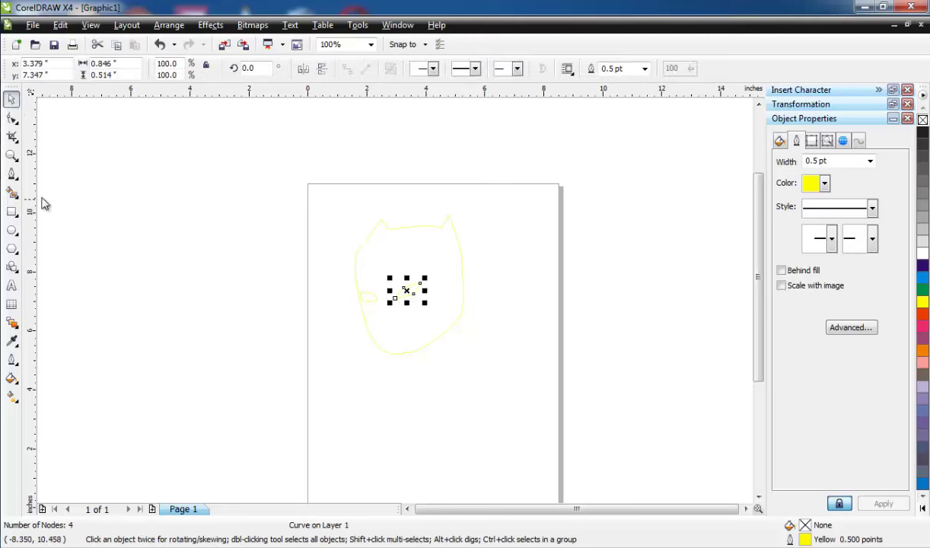
Step: Start the forehead band curve with a zigzag contour from the left eye across the nose bridge and over the right eye
{"action": "left_click", "coordinate": [11, 174]}
{"action": "scroll", "coordinate": [388, 306], "scroll_direction": "up", "scroll_amount": 1}
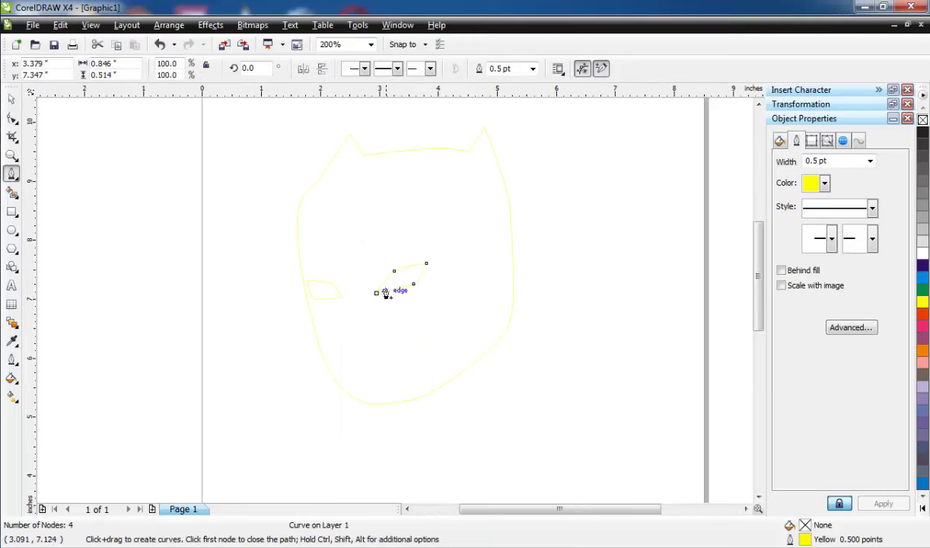
{"action": "scroll", "coordinate": [349, 272], "scroll_direction": "up", "scroll_amount": 1}
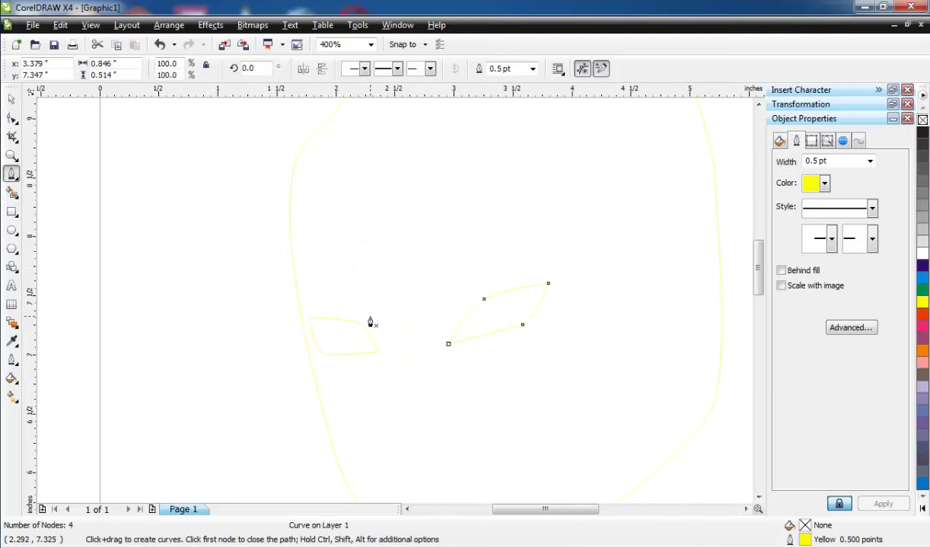
{"action": "left_click", "coordinate": [369, 320]}
{"action": "left_click_drag", "start_coordinate": [388, 350], "coordinate": [435, 343]}
{"action": "left_click", "coordinate": [437, 348]}
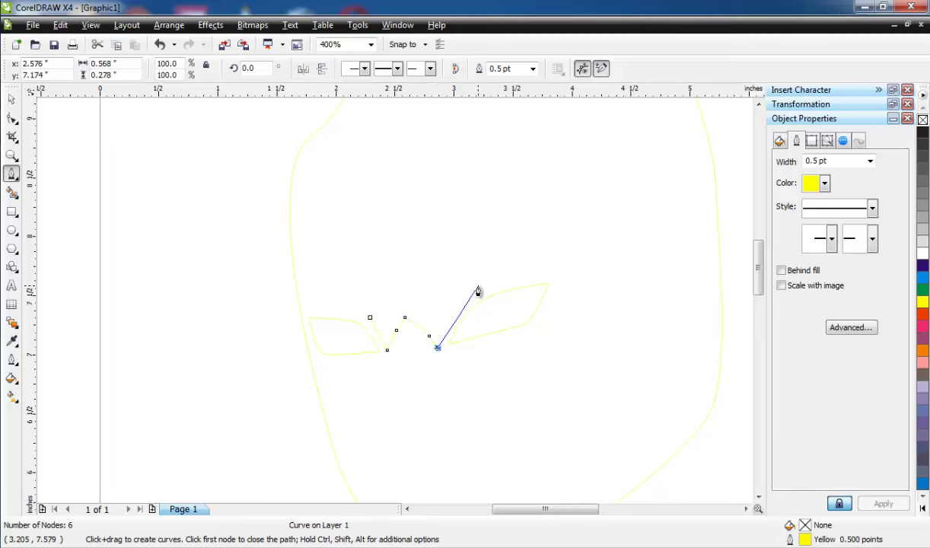
{"action": "left_click_drag", "start_coordinate": [478, 288], "coordinate": [490, 280]}
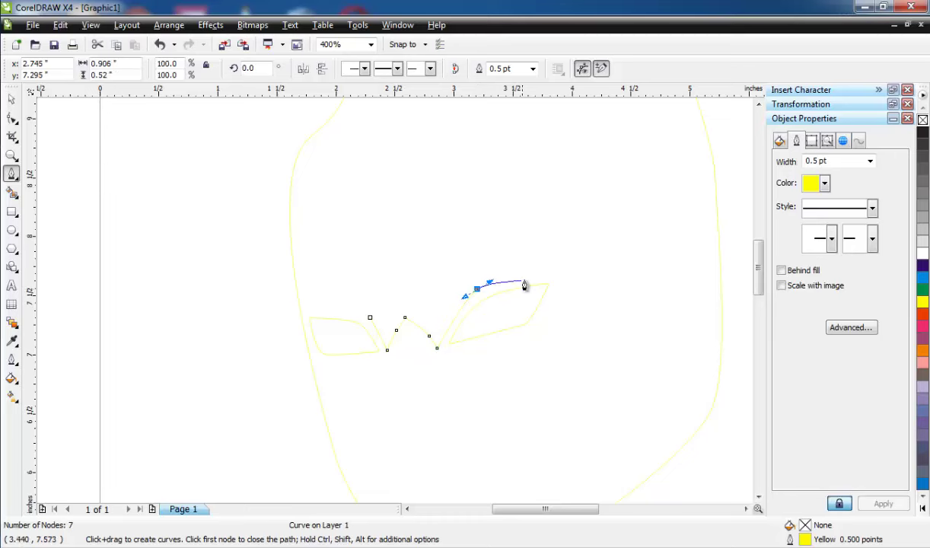
{"action": "left_click", "coordinate": [548, 270]}
Step: Continue the forehead band curve up to the base of the right ear and loop it just past the head outline
{"action": "scroll", "coordinate": [545, 209], "scroll_direction": "down", "scroll_amount": 1}
{"action": "left_click_drag", "start_coordinate": [402, 266], "coordinate": [411, 245]}
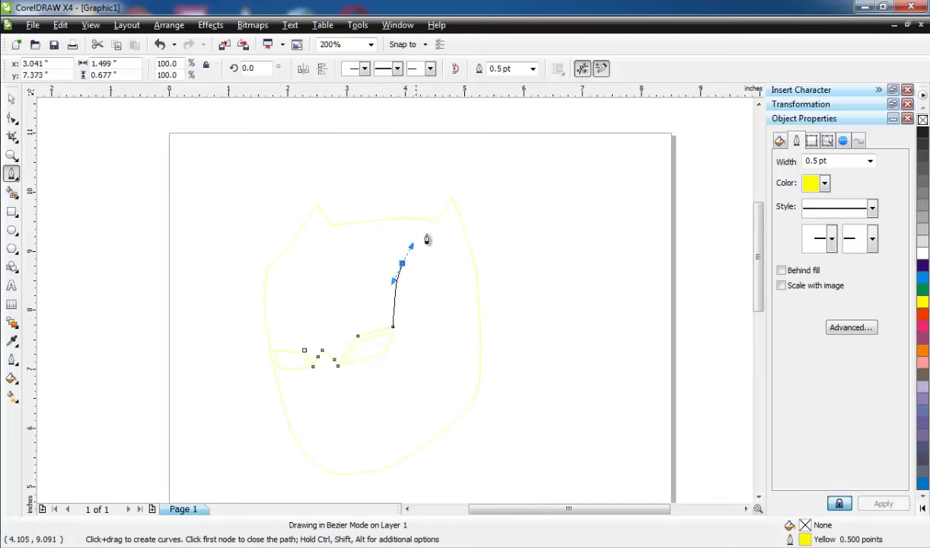
{"action": "left_click", "coordinate": [436, 222]}
{"action": "left_click", "coordinate": [435, 200]}
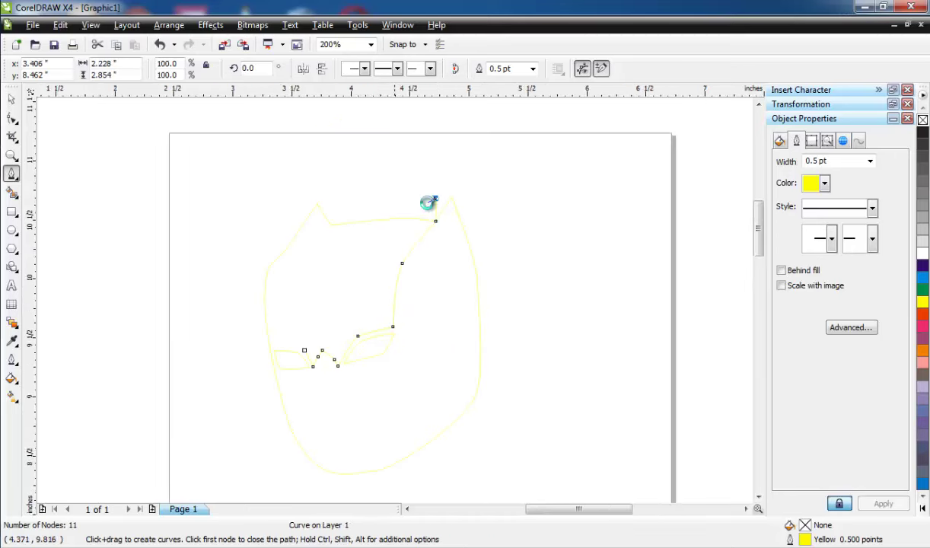
{"action": "scroll", "coordinate": [430, 200], "scroll_direction": "up", "scroll_amount": 2}
{"action": "left_click", "coordinate": [412, 370]}
{"action": "scroll", "coordinate": [251, 525], "scroll_direction": "down", "scroll_amount": 1}
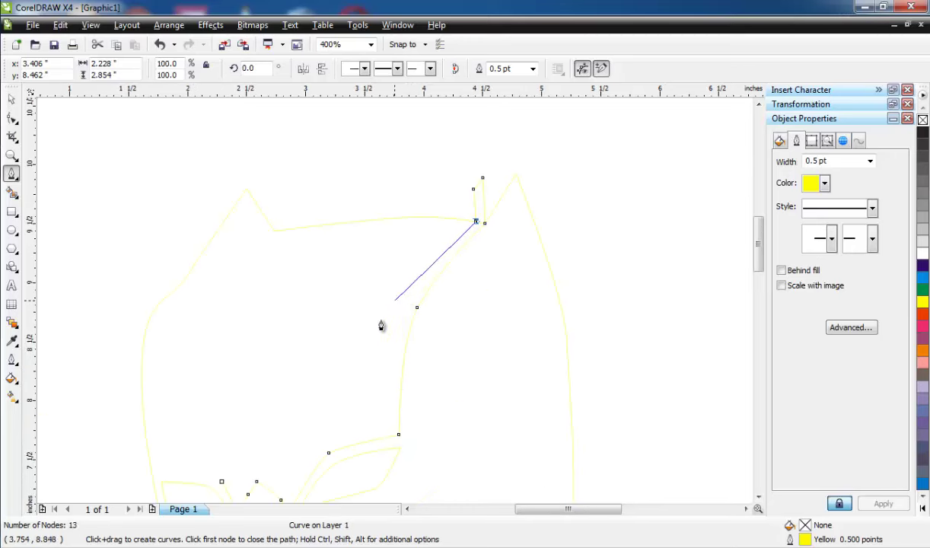
Step: Run the band's inner edge down the right side of the forehead and across the brow and nose bridge
{"action": "left_click_drag", "start_coordinate": [397, 312], "coordinate": [391, 329]}
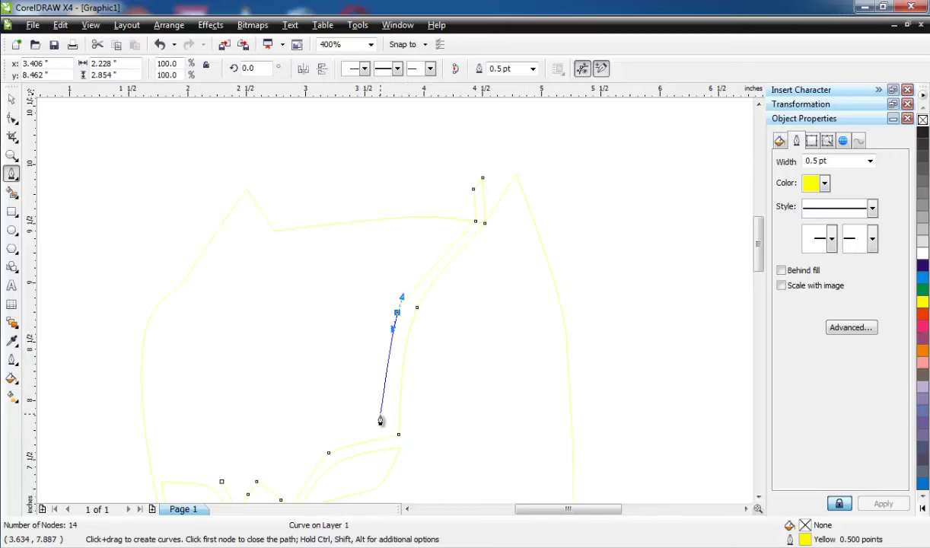
{"action": "left_click", "coordinate": [382, 415]}
{"action": "scroll", "coordinate": [344, 424], "scroll_direction": "down", "scroll_amount": 1}
{"action": "scroll", "coordinate": [368, 317], "scroll_direction": "up", "scroll_amount": 1}
{"action": "left_click_drag", "start_coordinate": [431, 282], "coordinate": [427, 289]}
{"action": "left_click", "coordinate": [400, 323]}
{"action": "left_click_drag", "start_coordinate": [372, 293], "coordinate": [392, 297]}
Step: Take the band past the left ear's base and back down above the left eye, closing it at about 2.74 by 2.85 in
{"action": "left_click", "coordinate": [502, 196]}
{"action": "left_click", "coordinate": [516, 174]}
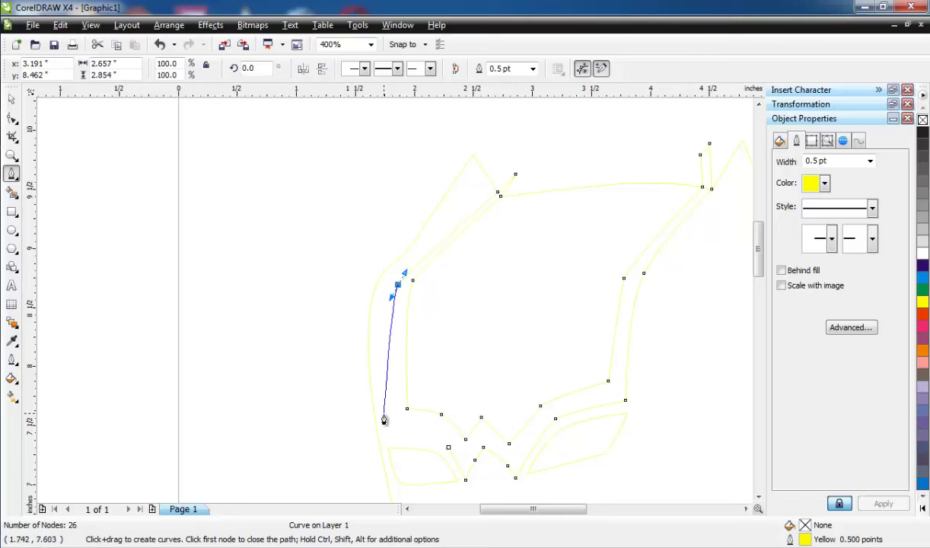
{"action": "left_click_drag", "start_coordinate": [388, 428], "coordinate": [430, 438]}
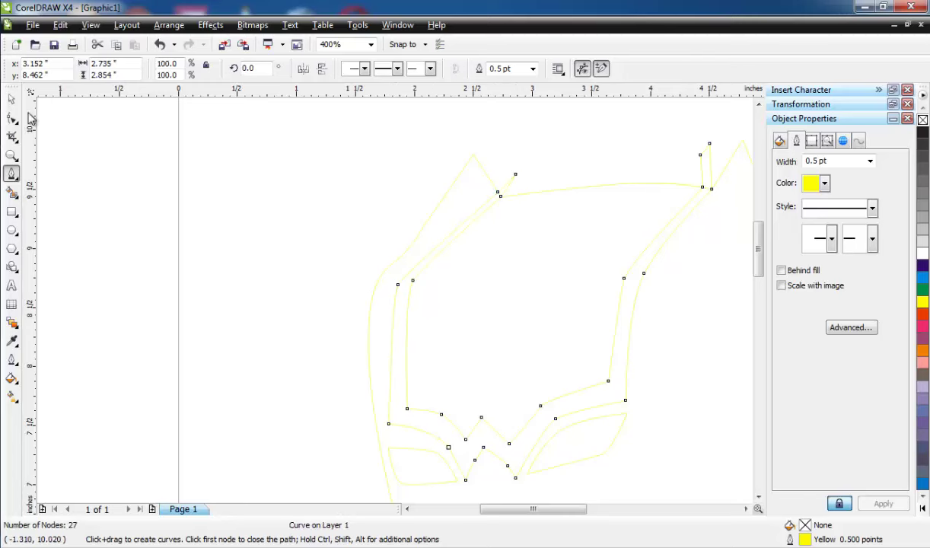
Step: Intersect the forehead band with the head outline and delete the original band curve
{"action": "key", "text": "space"}
{"action": "scroll", "coordinate": [622, 223], "scroll_direction": "down", "scroll_amount": 3}
{"action": "scroll", "coordinate": [389, 304], "scroll_direction": "up", "scroll_amount": 2}
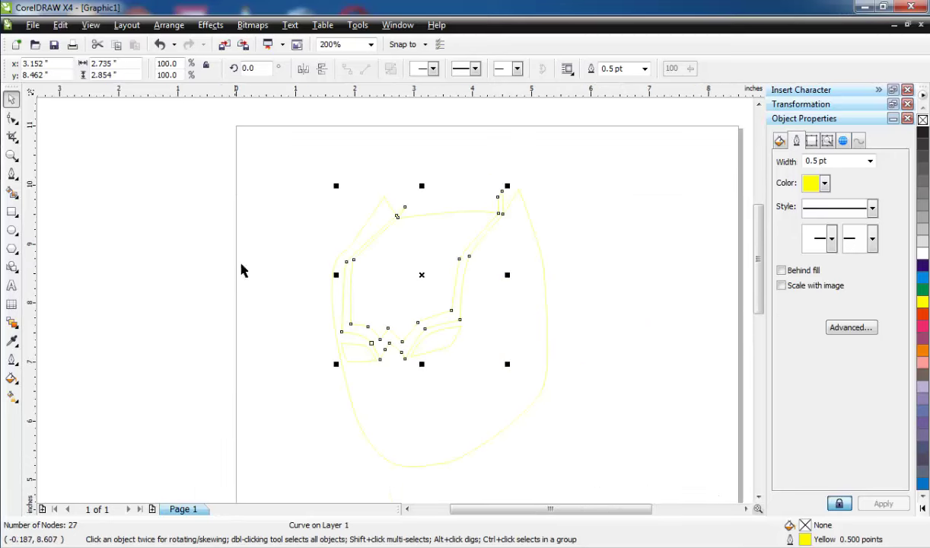
{"action": "left_click", "coordinate": [239, 264]}
{"action": "left_click", "coordinate": [344, 271]}
{"action": "left_click", "coordinate": [542, 323], "text": "shift"}
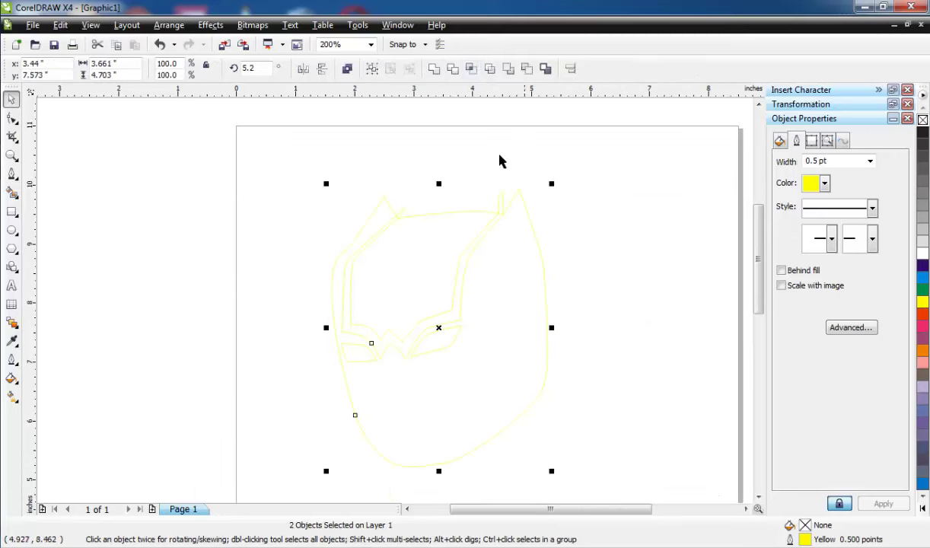
{"action": "left_click", "coordinate": [474, 71]}
{"action": "right_click", "coordinate": [404, 215]}
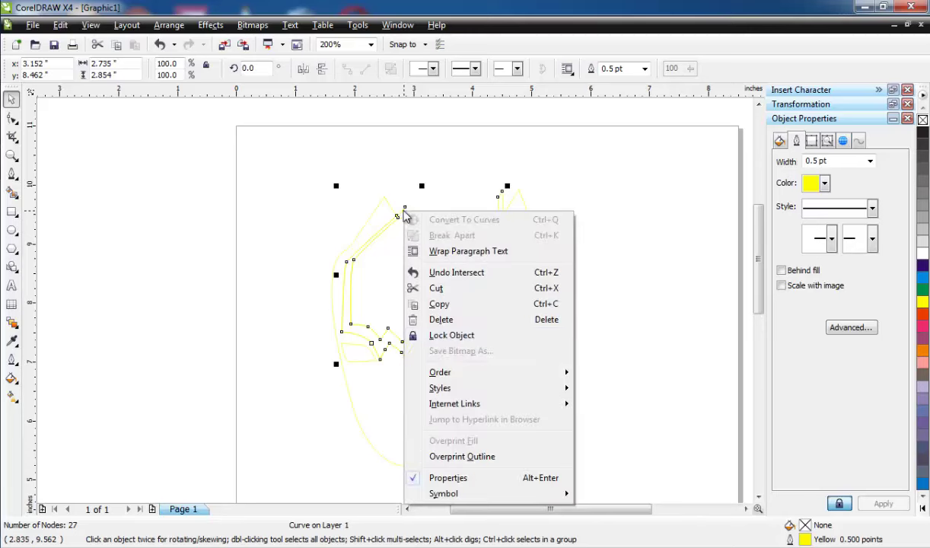
{"action": "left_click", "coordinate": [452, 324]}
Step: Change the outline colour of all four mask curves to black
{"action": "scroll", "coordinate": [246, 267], "scroll_direction": "down", "scroll_amount": 1}
{"action": "left_click_drag", "start_coordinate": [238, 215], "coordinate": [552, 374]}
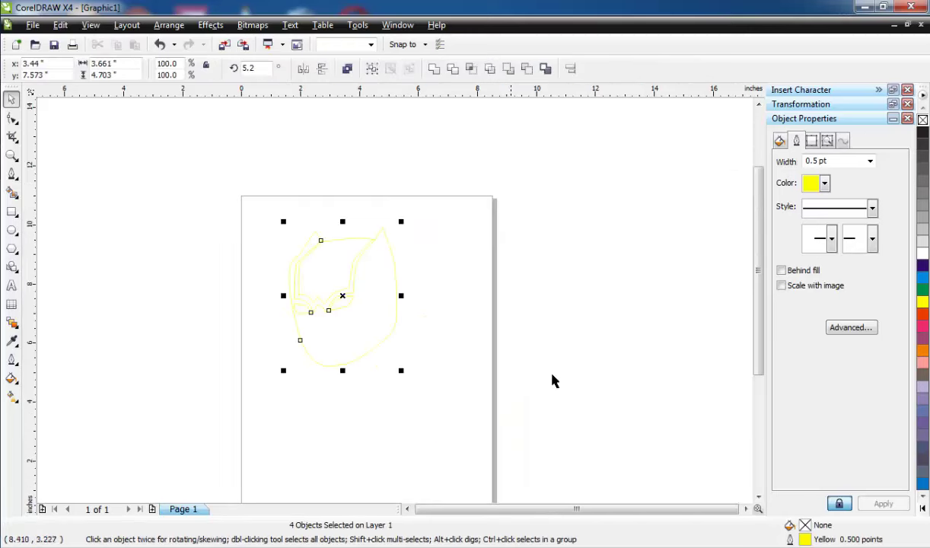
{"action": "left_click", "coordinate": [825, 184]}
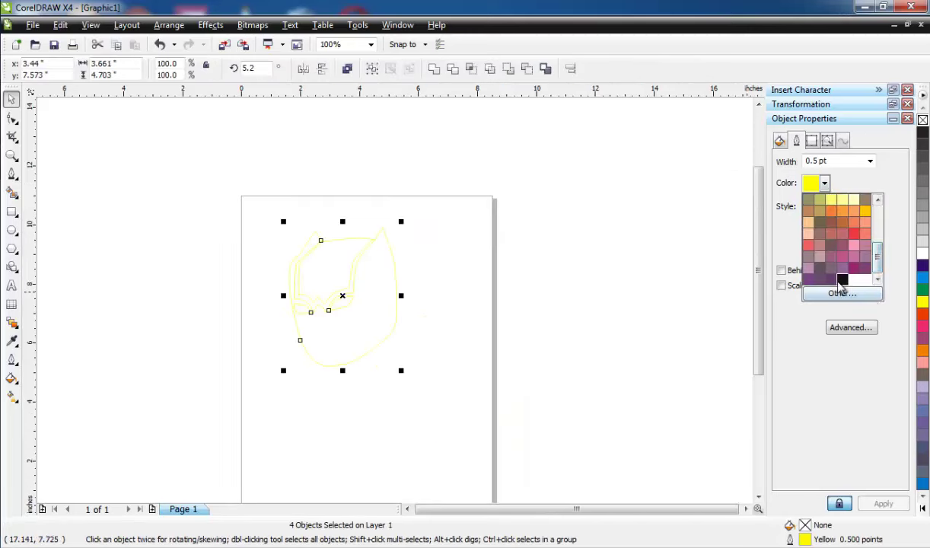
{"action": "left_click", "coordinate": [800, 266]}
{"action": "left_click", "coordinate": [433, 356]}
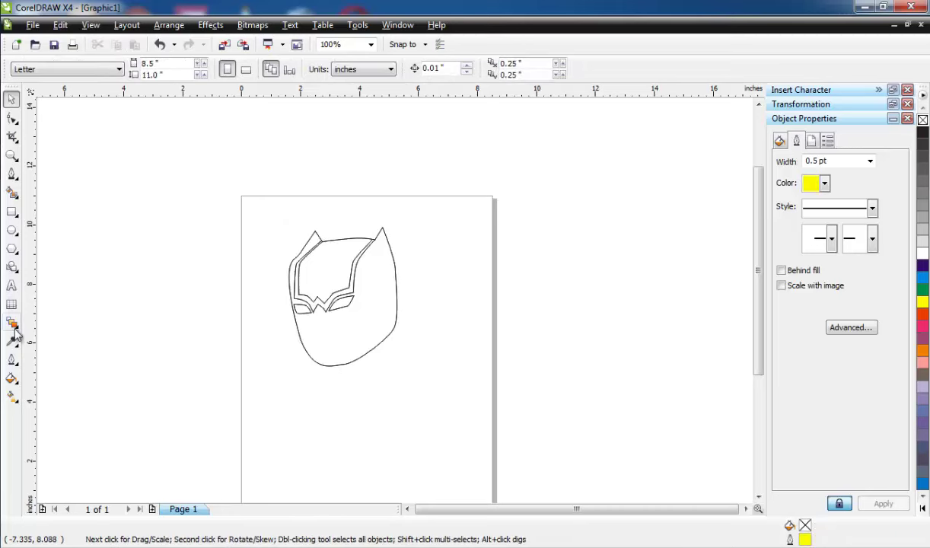
Step: Set the default outline colour for new graphic objects to black
{"action": "left_click", "coordinate": [12, 174]}
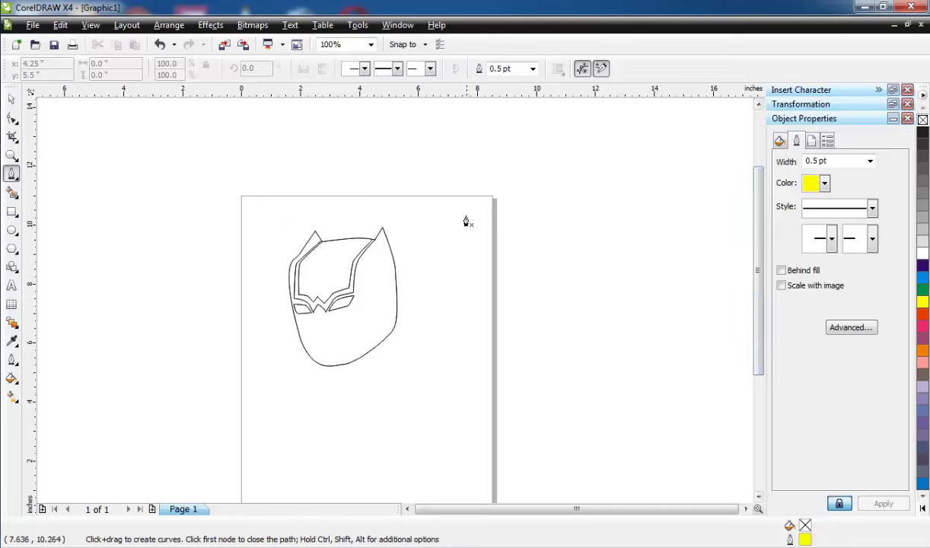
{"action": "left_click", "coordinate": [825, 184]}
{"action": "left_click_drag", "start_coordinate": [876, 232], "coordinate": [876, 266]}
{"action": "left_click", "coordinate": [840, 278]}
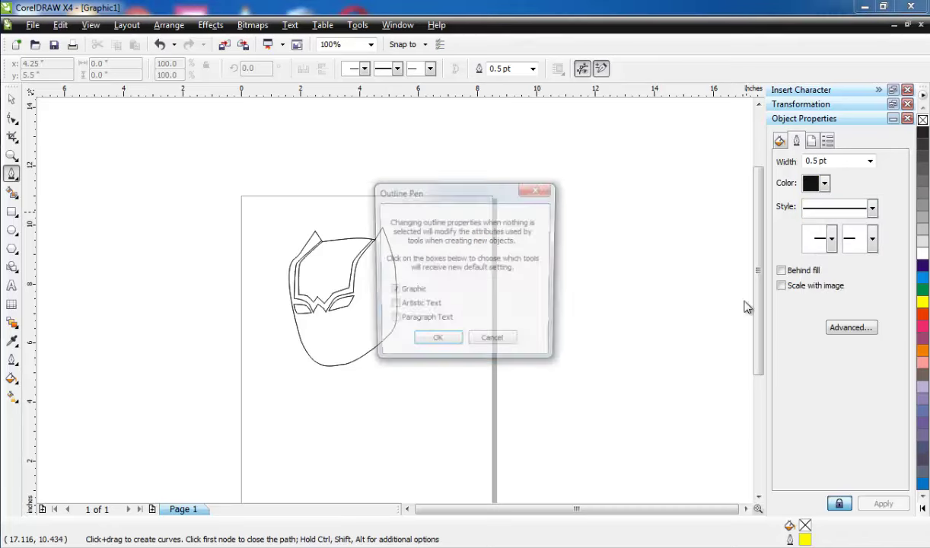
{"action": "left_click", "coordinate": [436, 344]}
Step: Draw the upper edge of a strip below both eyes, dipping under the nose and ending beside the right eye's outer corner
{"action": "scroll", "coordinate": [330, 346], "scroll_direction": "up", "scroll_amount": 3}
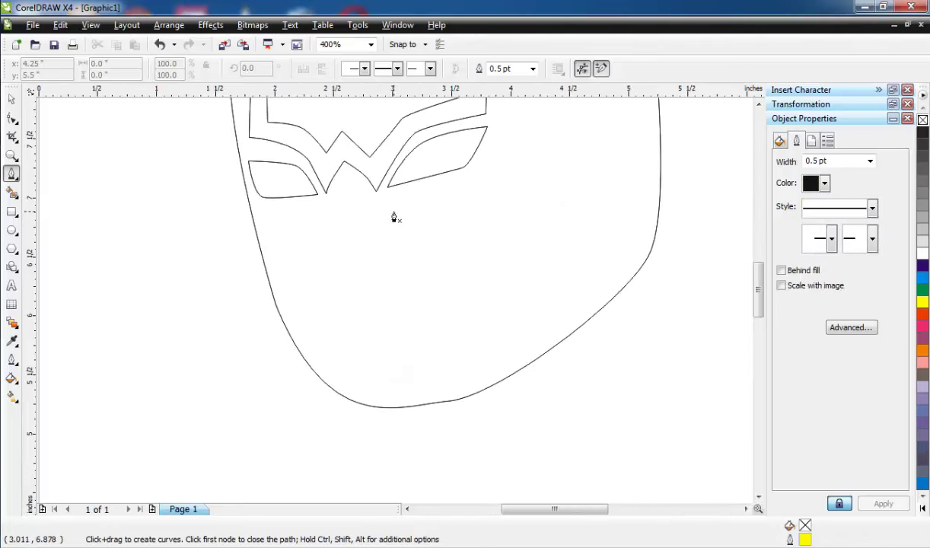
{"action": "scroll", "coordinate": [202, 326], "scroll_direction": "up", "scroll_amount": 1}
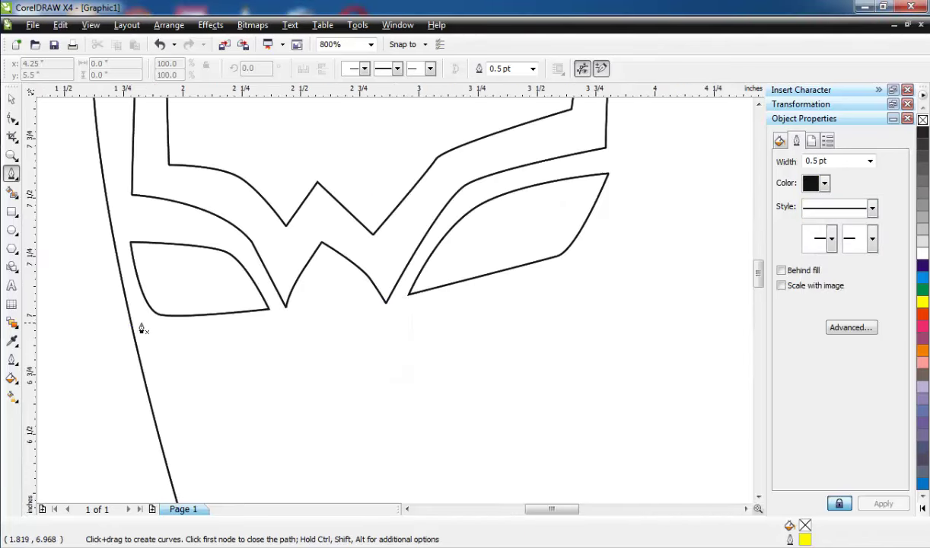
{"action": "left_click_drag", "start_coordinate": [181, 332], "coordinate": [200, 332]}
{"action": "left_click", "coordinate": [272, 330]}
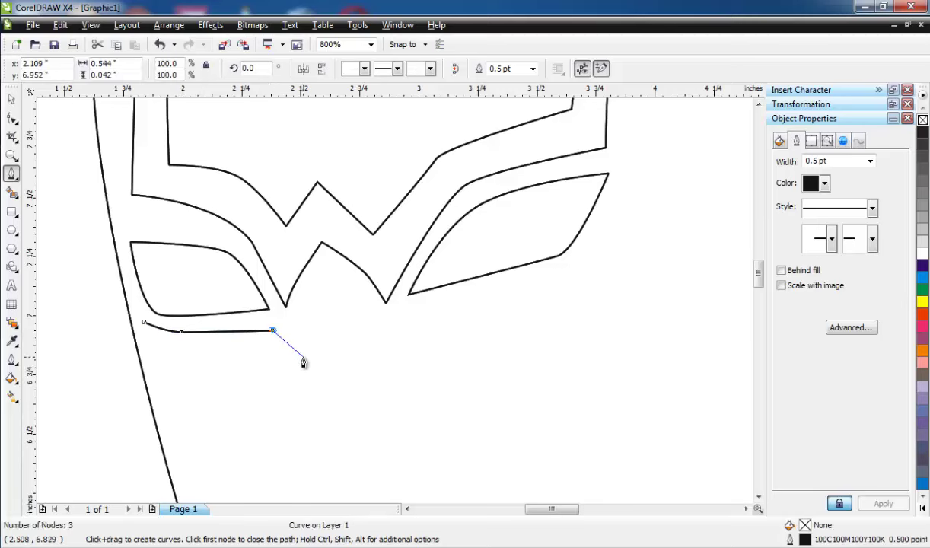
{"action": "left_click_drag", "start_coordinate": [308, 357], "coordinate": [319, 361]}
{"action": "left_click_drag", "start_coordinate": [378, 347], "coordinate": [404, 335]}
{"action": "left_click", "coordinate": [416, 309]}
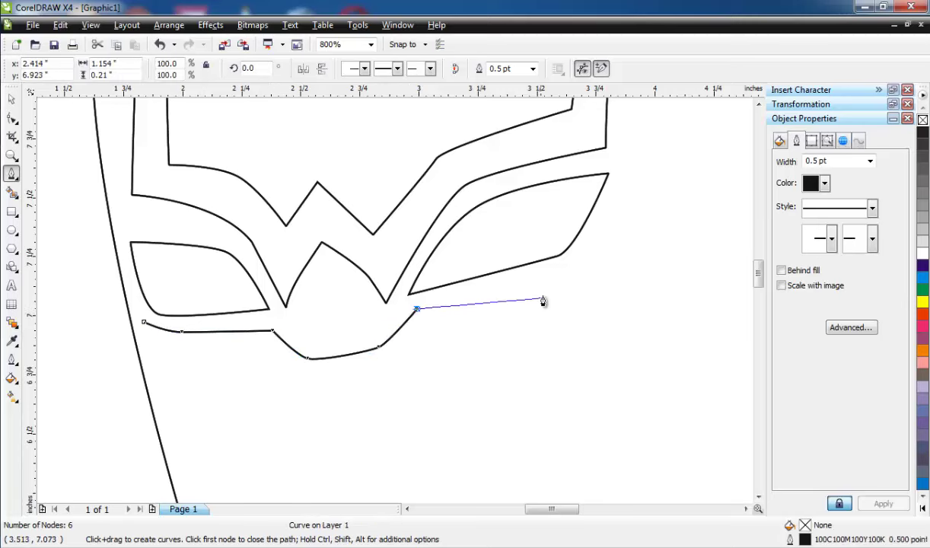
{"action": "left_click_drag", "start_coordinate": [561, 269], "coordinate": [580, 281]}
{"action": "left_click", "coordinate": [612, 217]}
Step: Trace the strip's lower edge back to its starting point, closing the shape at about 1.98 by 0.72 in
{"action": "left_click", "coordinate": [419, 331]}
{"action": "left_click", "coordinate": [382, 375]}
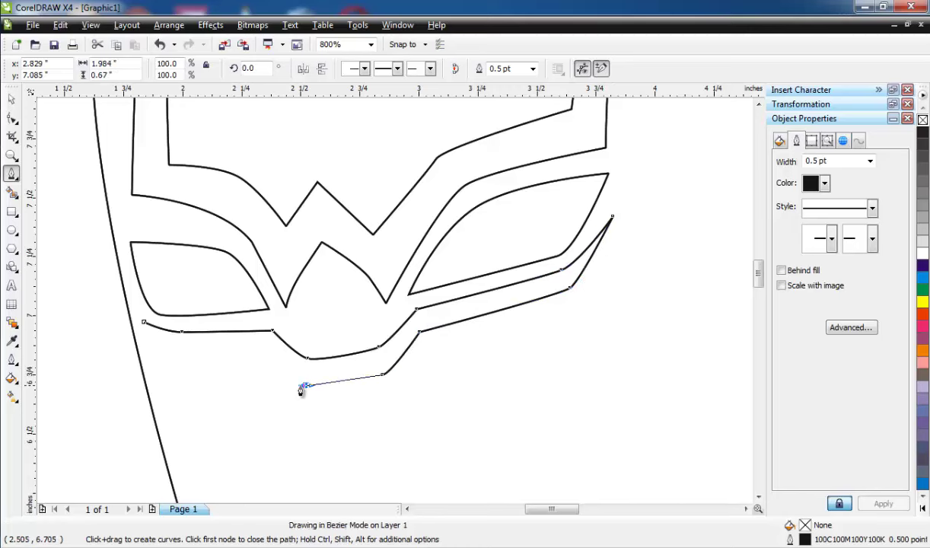
{"action": "left_click", "coordinate": [304, 384]}
{"action": "left_click", "coordinate": [253, 352]}
{"action": "left_click", "coordinate": [176, 350]}
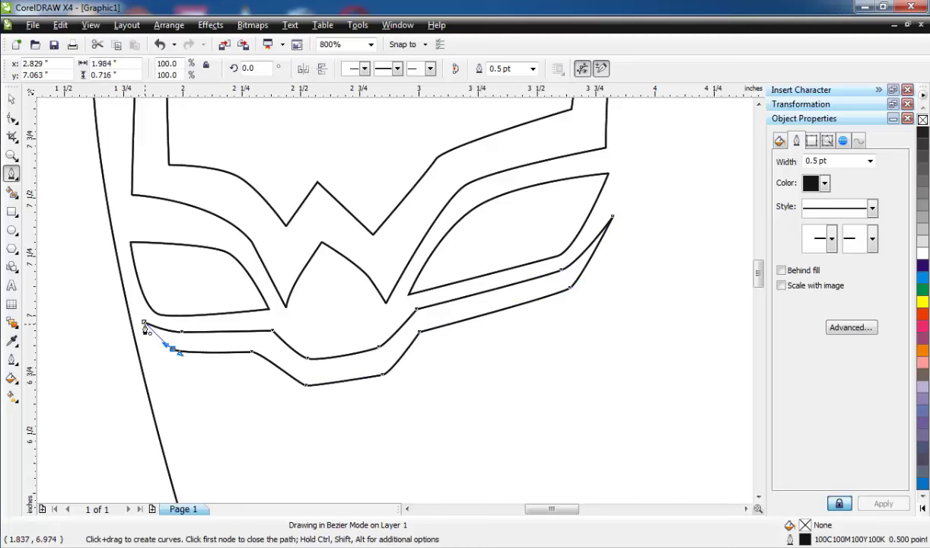
{"action": "left_click", "coordinate": [143, 322]}
Step: Start the right cheek marking with an outer edge from near the chin across the cheek and up along the head's right side
{"action": "scroll", "coordinate": [411, 297], "scroll_direction": "down", "scroll_amount": 2}
{"action": "scroll", "coordinate": [424, 302], "scroll_direction": "up", "scroll_amount": 1}
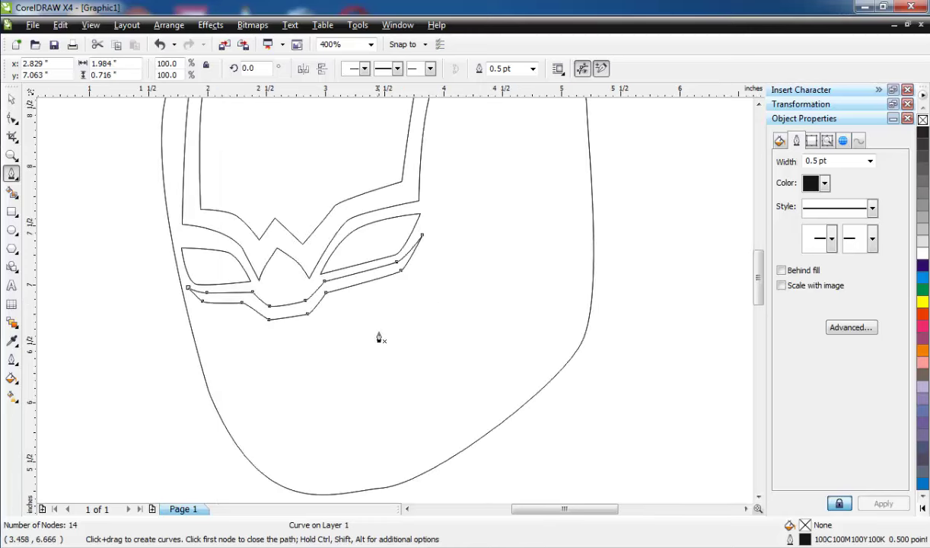
{"action": "left_click", "coordinate": [393, 445]}
{"action": "left_click_drag", "start_coordinate": [409, 315], "coordinate": [417, 312]}
{"action": "left_click_drag", "start_coordinate": [516, 272], "coordinate": [532, 262]}
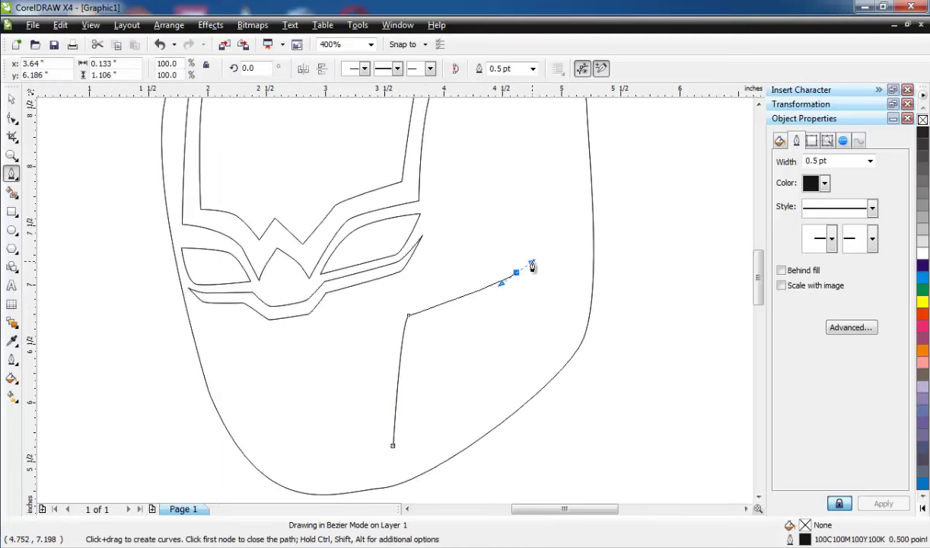
{"action": "scroll", "coordinate": [531, 265], "scroll_direction": "down", "scroll_amount": 2}
{"action": "scroll", "coordinate": [392, 298], "scroll_direction": "up", "scroll_amount": 2}
{"action": "left_click_drag", "start_coordinate": [429, 281], "coordinate": [436, 253]}
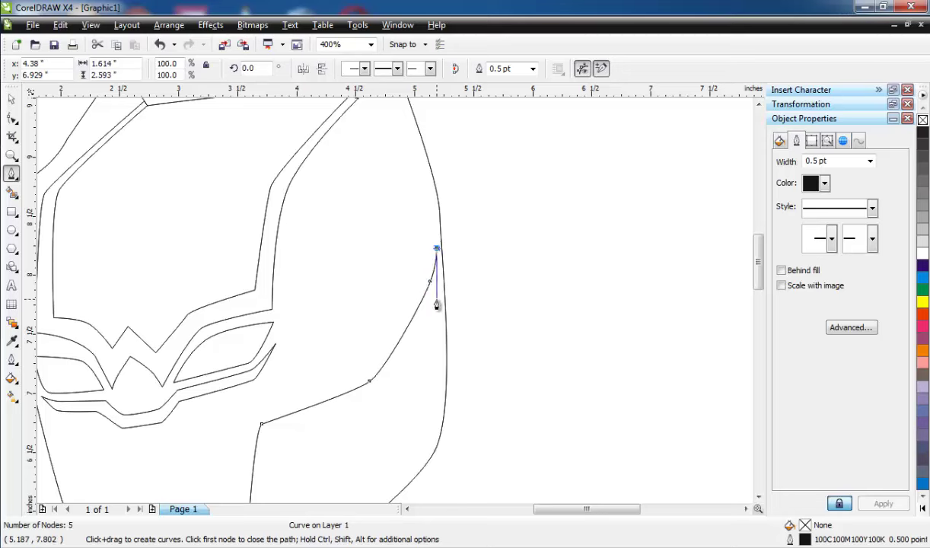
Step: Trace the cheek marking's inner edge back with a downward spike and close it near the chin, about 1.62 by 2.59 in overall
{"action": "left_click_drag", "start_coordinate": [436, 300], "coordinate": [433, 312]}
{"action": "left_click_drag", "start_coordinate": [379, 404], "coordinate": [343, 412]}
{"action": "left_click", "coordinate": [379, 482]}
{"action": "scroll", "coordinate": [304, 432], "scroll_direction": "down", "scroll_amount": 1}
{"action": "scroll", "coordinate": [388, 309], "scroll_direction": "up", "scroll_amount": 1}
{"action": "left_click_drag", "start_coordinate": [370, 308], "coordinate": [372, 311]}
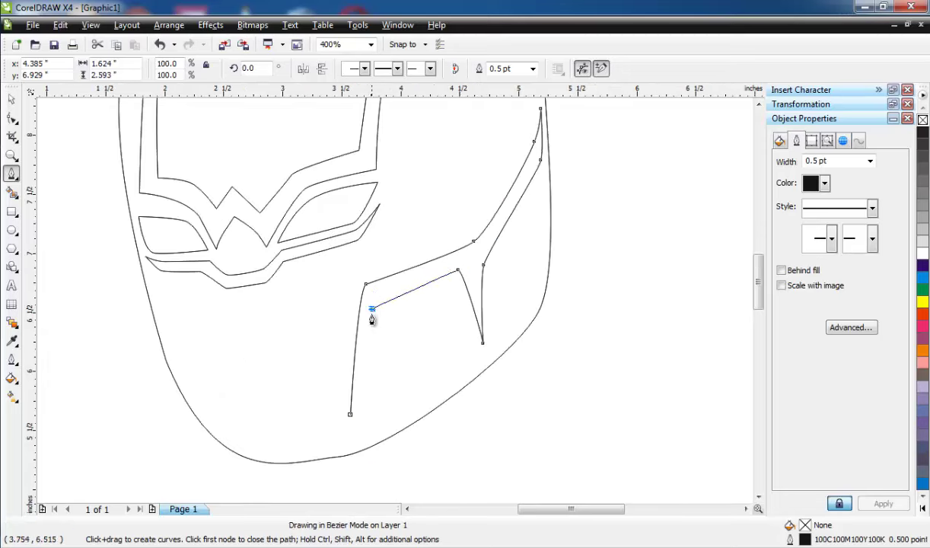
{"action": "left_click", "coordinate": [349, 413]}
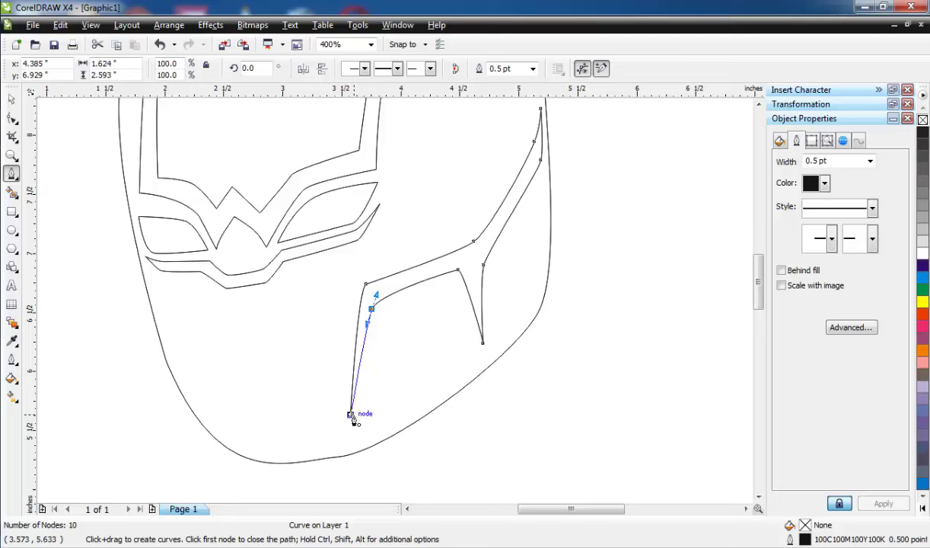
Step: Draw a closed, angular left cheek marking that overlaps the head's left edge, about 0.72 by 1.03 in
{"action": "left_click", "coordinate": [218, 423]}
{"action": "left_click", "coordinate": [174, 318]}
{"action": "left_click", "coordinate": [133, 301]}
{"action": "left_click", "coordinate": [150, 337]}
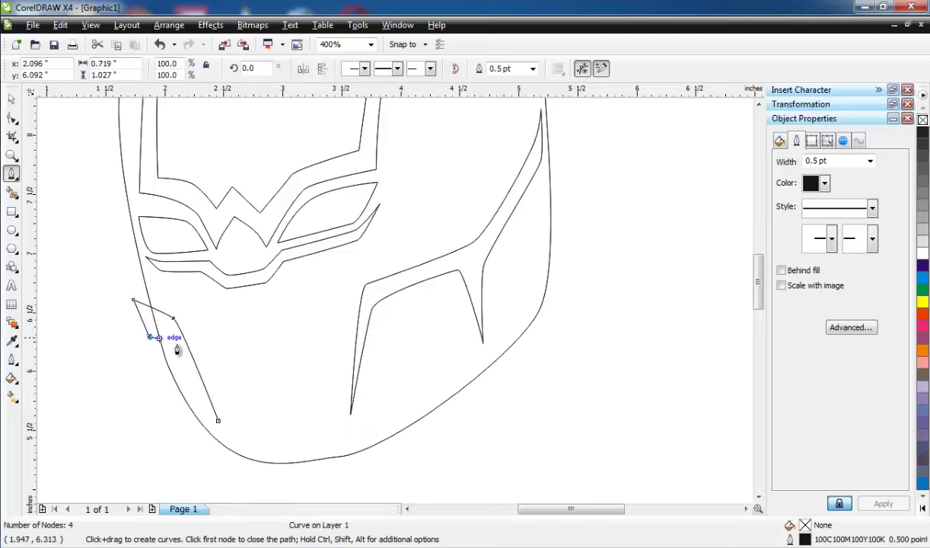
{"action": "left_click_drag", "start_coordinate": [178, 345], "coordinate": [183, 356]}
{"action": "left_click", "coordinate": [20, 93]}
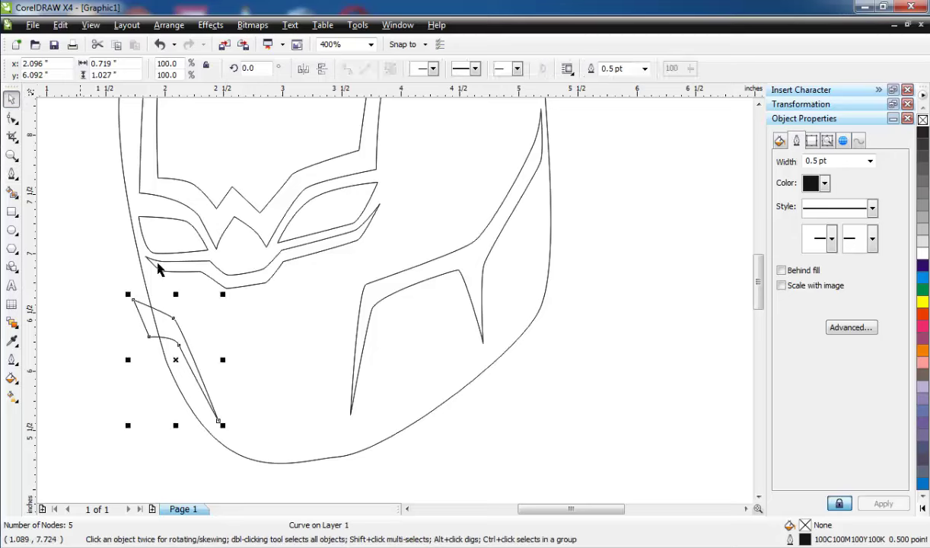
Step: Intersect the left cheek marking with the head outline and delete the original, leaving only the part inside the head
{"action": "left_click", "coordinate": [255, 293], "text": "shift"}
{"action": "left_click", "coordinate": [472, 68]}
{"action": "left_click", "coordinate": [141, 305]}
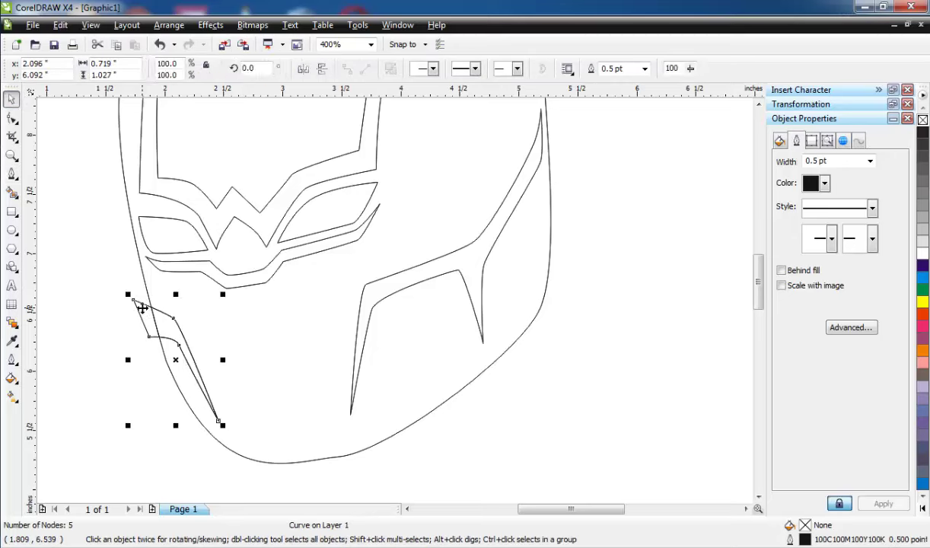
{"action": "right_click", "coordinate": [137, 305]}
{"action": "left_click", "coordinate": [172, 132]}
{"action": "scroll", "coordinate": [270, 299], "scroll_direction": "down", "scroll_amount": 2}
{"action": "scroll", "coordinate": [402, 268], "scroll_direction": "up", "scroll_amount": 1}
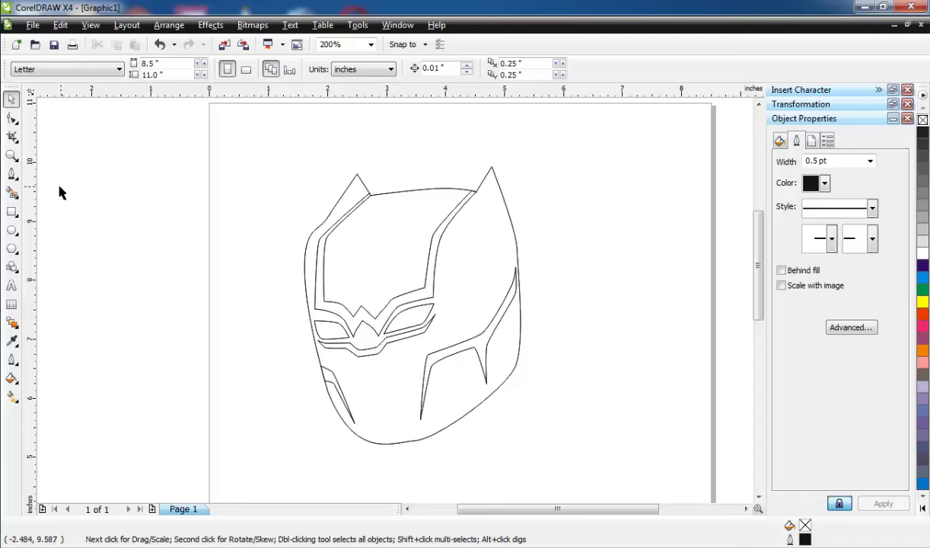
Step: Draw a closed, rounded shape for the paw's largest finger beside the page's left edge, about 1.06 by 1.03 in
{"action": "left_click", "coordinate": [12, 174]}
{"action": "scroll", "coordinate": [386, 332], "scroll_direction": "down", "scroll_amount": 6}
{"action": "scroll", "coordinate": [395, 303], "scroll_direction": "up", "scroll_amount": 6}
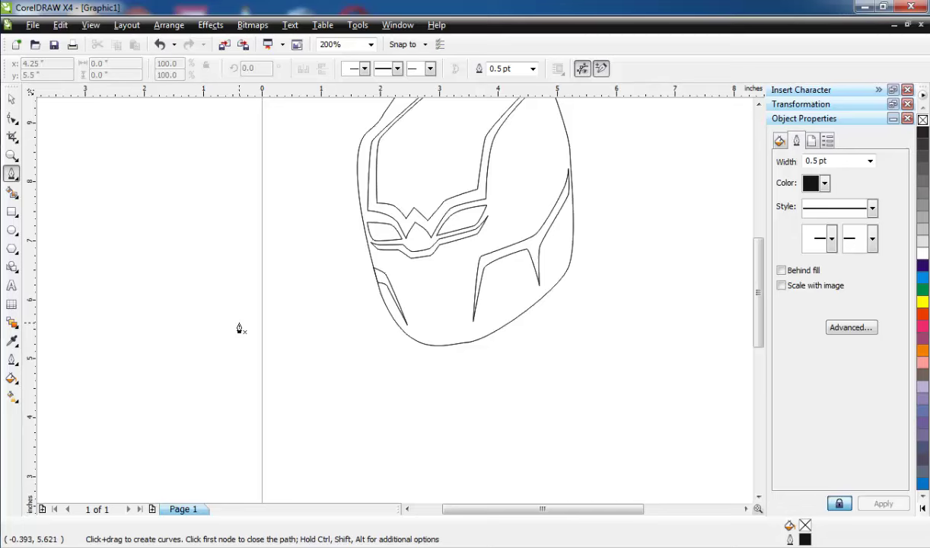
{"action": "scroll", "coordinate": [384, 290], "scroll_direction": "down", "scroll_amount": 6}
{"action": "scroll", "coordinate": [384, 291], "scroll_direction": "up", "scroll_amount": 6}
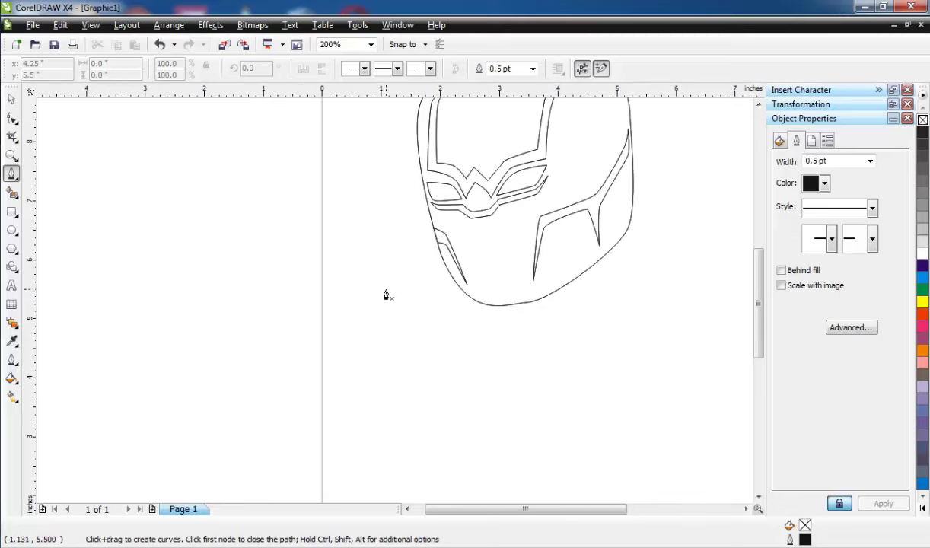
{"action": "scroll", "coordinate": [382, 307], "scroll_direction": "up", "scroll_amount": 2}
{"action": "scroll", "coordinate": [394, 366], "scroll_direction": "down", "scroll_amount": 7}
{"action": "scroll", "coordinate": [387, 305], "scroll_direction": "up", "scroll_amount": 6}
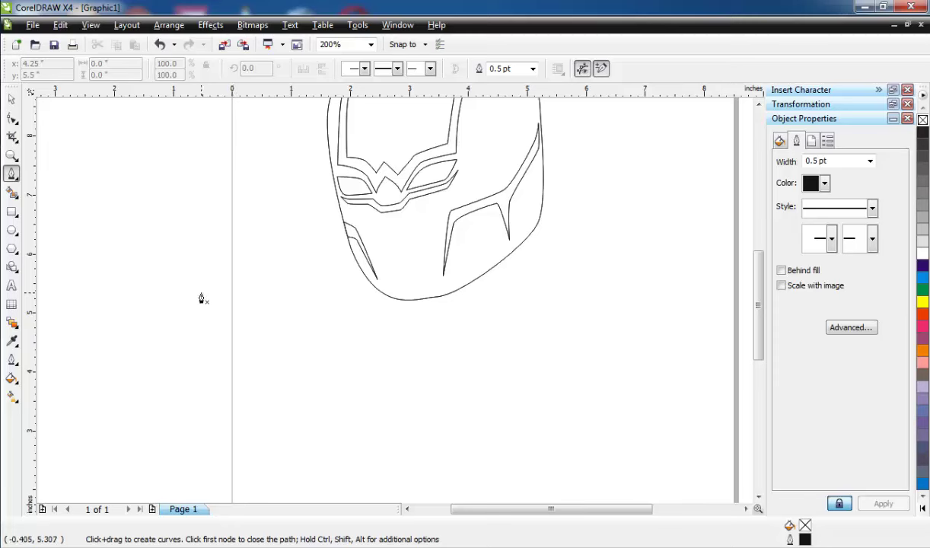
{"action": "left_click_drag", "start_coordinate": [170, 306], "coordinate": [215, 296]}
{"action": "left_click", "coordinate": [202, 350]}
{"action": "scroll", "coordinate": [206, 303], "scroll_direction": "down", "scroll_amount": 1}
{"action": "scroll", "coordinate": [372, 308], "scroll_direction": "up", "scroll_amount": 3}
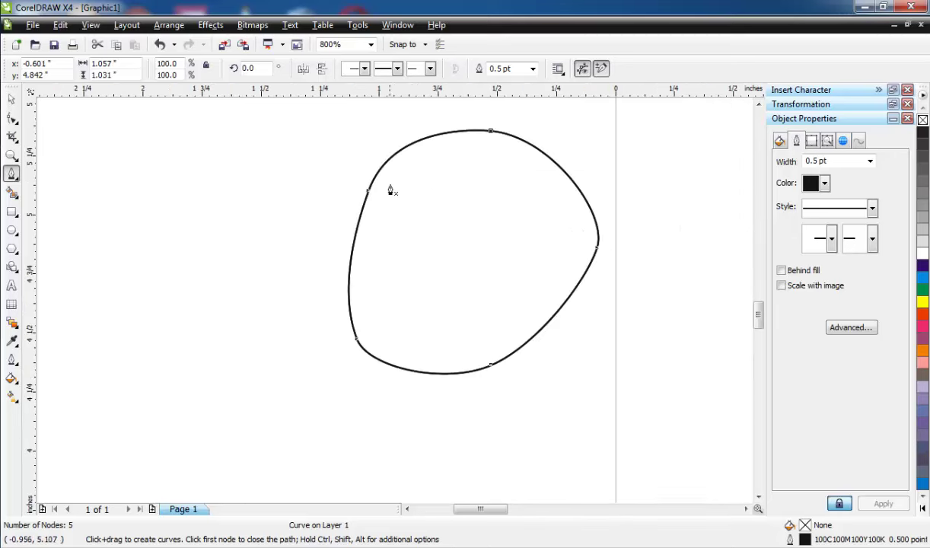
Step: Draw a smaller closed, rounded second finger that overlaps the left side of the largest finger
{"action": "left_click", "coordinate": [389, 182]}
{"action": "left_click_drag", "start_coordinate": [312, 163], "coordinate": [264, 177]}
{"action": "left_click_drag", "start_coordinate": [252, 251], "coordinate": [252, 278]}
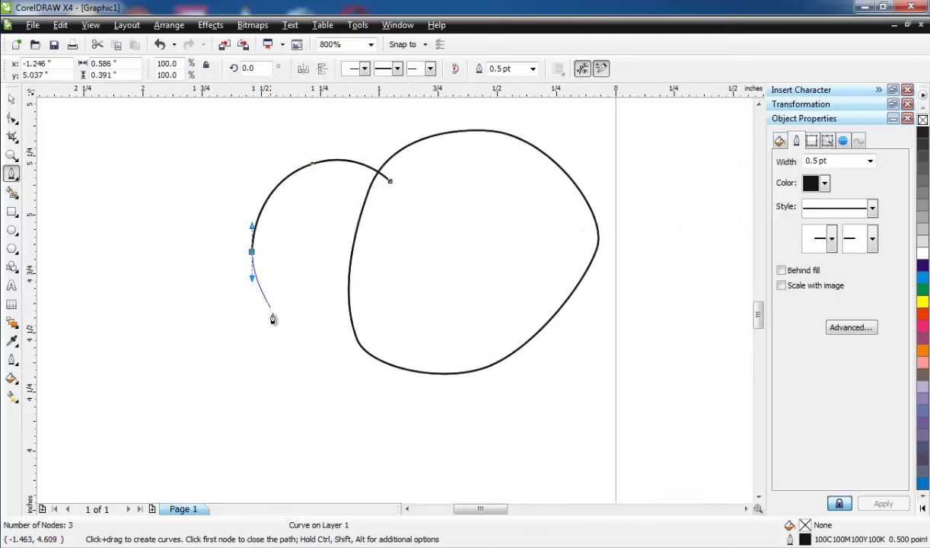
{"action": "left_click_drag", "start_coordinate": [288, 358], "coordinate": [341, 354]}
{"action": "left_click_drag", "start_coordinate": [379, 313], "coordinate": [390, 304]}
{"action": "left_click_drag", "start_coordinate": [390, 181], "coordinate": [372, 210]}
Step: Draw a narrow closed third finger overlapping the left side of the second, about 0.41 by 0.71 in
{"action": "scroll", "coordinate": [379, 315], "scroll_direction": "down", "scroll_amount": 2}
{"action": "scroll", "coordinate": [401, 321], "scroll_direction": "up", "scroll_amount": 1}
{"action": "scroll", "coordinate": [401, 292], "scroll_direction": "up", "scroll_amount": 1}
{"action": "left_click", "coordinate": [393, 332]}
{"action": "left_click_drag", "start_coordinate": [313, 246], "coordinate": [291, 287]}
{"action": "left_click_drag", "start_coordinate": [301, 364], "coordinate": [338, 399]}
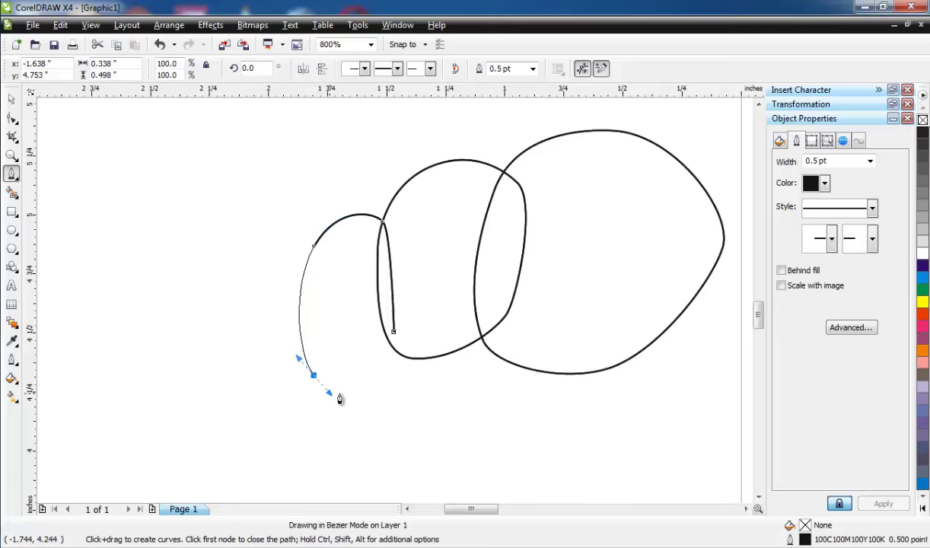
{"action": "left_click_drag", "start_coordinate": [393, 332], "coordinate": [394, 356]}
Step: Draw a smallest fourth finger overlapping the third one's left side and adjust its upper curve, about 0.33 by 0.64 in overall
{"action": "scroll", "coordinate": [392, 350], "scroll_direction": "down", "scroll_amount": 2}
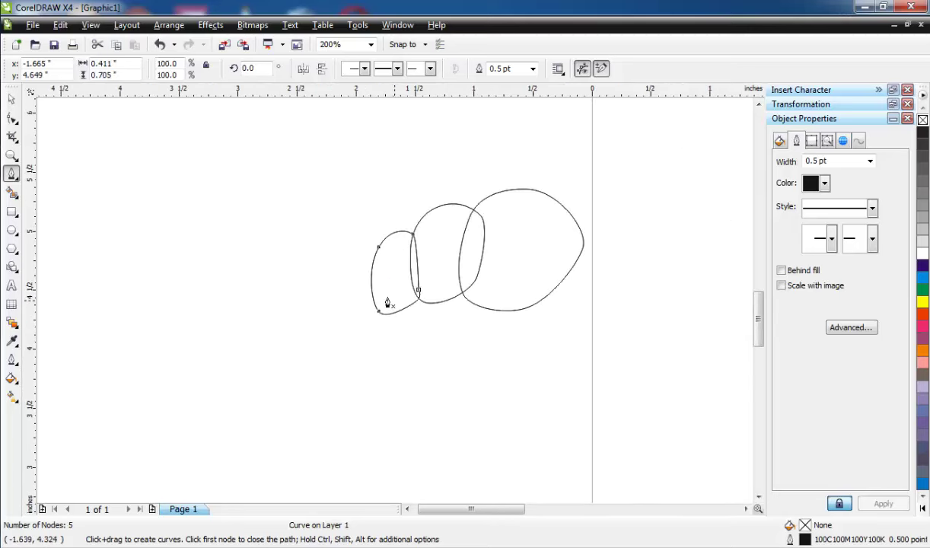
{"action": "left_click", "coordinate": [359, 248]}
{"action": "left_click_drag", "start_coordinate": [376, 273], "coordinate": [379, 288]}
{"action": "left_click_drag", "start_coordinate": [379, 310], "coordinate": [340, 308]}
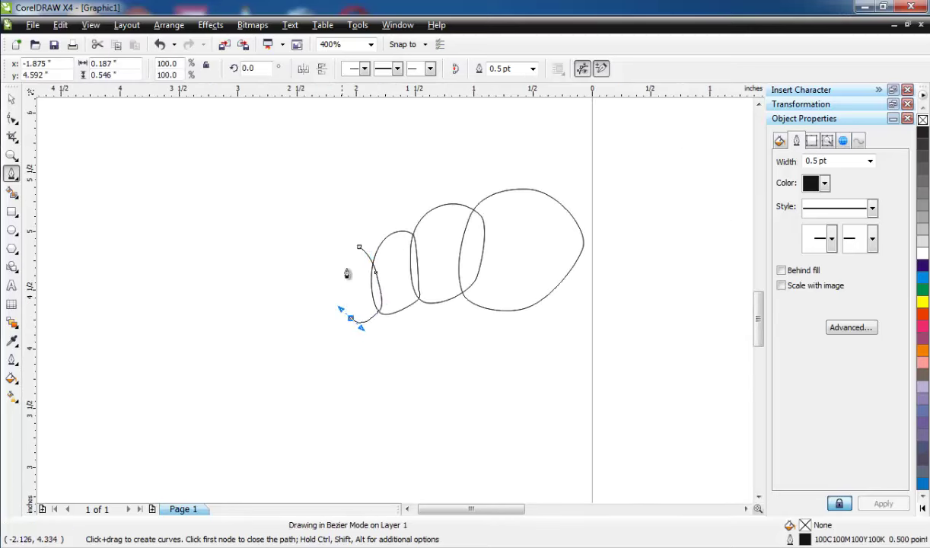
{"action": "left_click", "coordinate": [359, 247]}
{"action": "left_click", "coordinate": [12, 118]}
{"action": "left_click_drag", "start_coordinate": [366, 260], "coordinate": [363, 249]}
Step: Reshape the largest finger by moving its right and lower nodes inward, making it about 0.90 by 1.05 in
{"action": "scroll", "coordinate": [366, 252], "scroll_direction": "down", "scroll_amount": 1}
{"action": "scroll", "coordinate": [457, 289], "scroll_direction": "up", "scroll_amount": 1}
{"action": "left_click", "coordinate": [503, 261]}
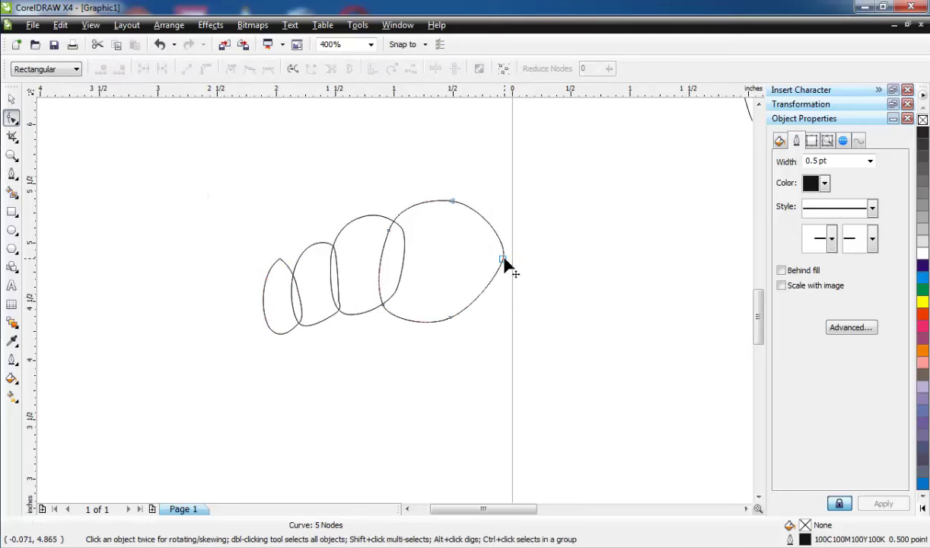
{"action": "left_click_drag", "start_coordinate": [502, 261], "coordinate": [484, 248]}
{"action": "left_click_drag", "start_coordinate": [454, 316], "coordinate": [443, 320]}
Step: Draw a closed oval thumb below and to the right of the largest finger, about 0.75 by 0.74 in
{"action": "left_click", "coordinate": [11, 174]}
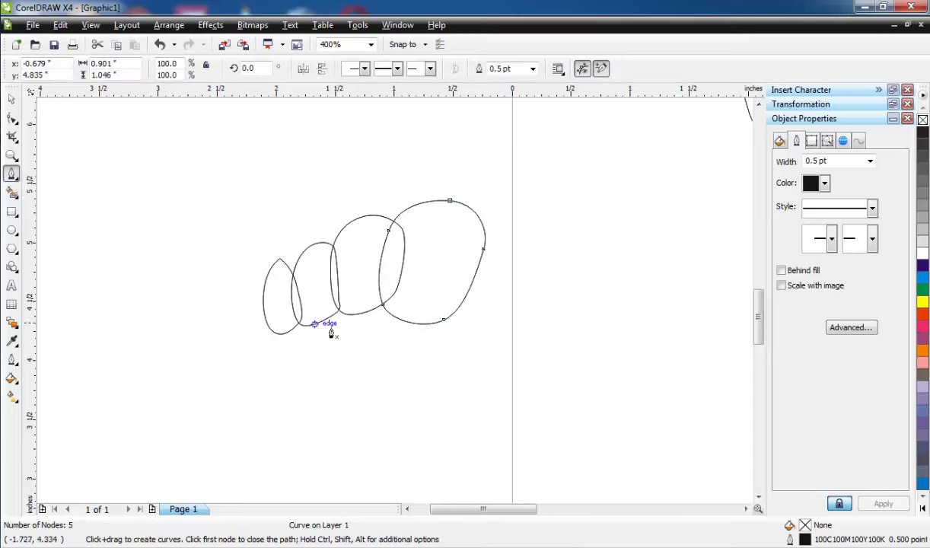
{"action": "left_click", "coordinate": [505, 325]}
{"action": "mouse_move", "coordinate": [471, 362]}
{"action": "left_mouse_down"}
{"action": "mouse_move", "coordinate": [465, 380]}
{"action": "mouse_move", "coordinate": [510, 404]}
{"action": "left_mouse_up"}
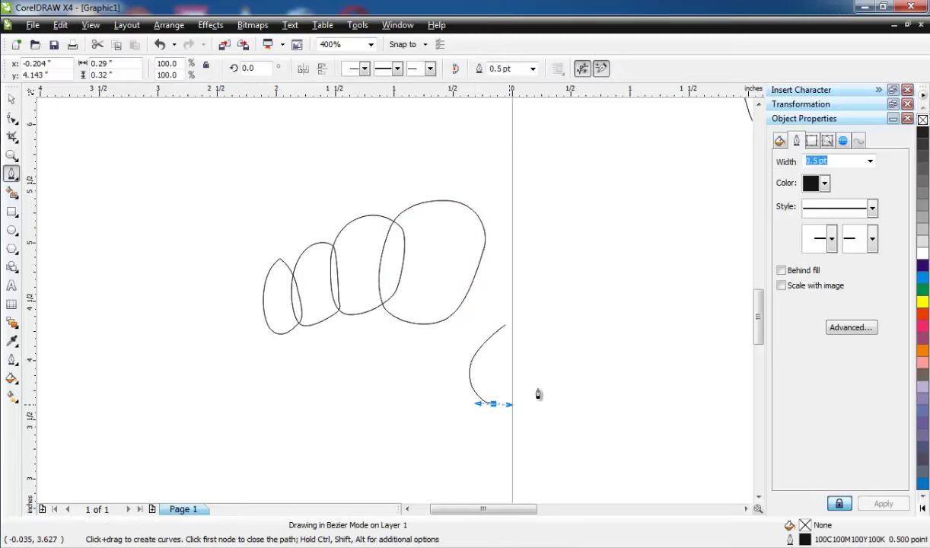
{"action": "left_click_drag", "start_coordinate": [557, 351], "coordinate": [564, 338]}
{"action": "left_click", "coordinate": [504, 325]}
{"action": "scroll", "coordinate": [441, 297], "scroll_direction": "down", "scroll_amount": 1}
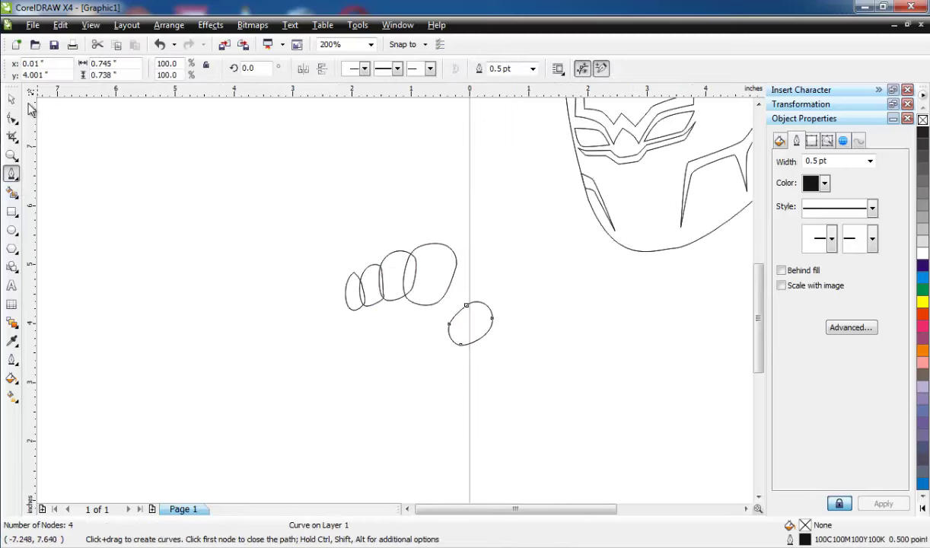
Step: Select the four fingers and the thumb and fill them with white
{"action": "key", "text": "space"}
{"action": "left_click_drag", "start_coordinate": [221, 190], "coordinate": [554, 426]}
{"action": "left_click", "coordinate": [465, 336]}
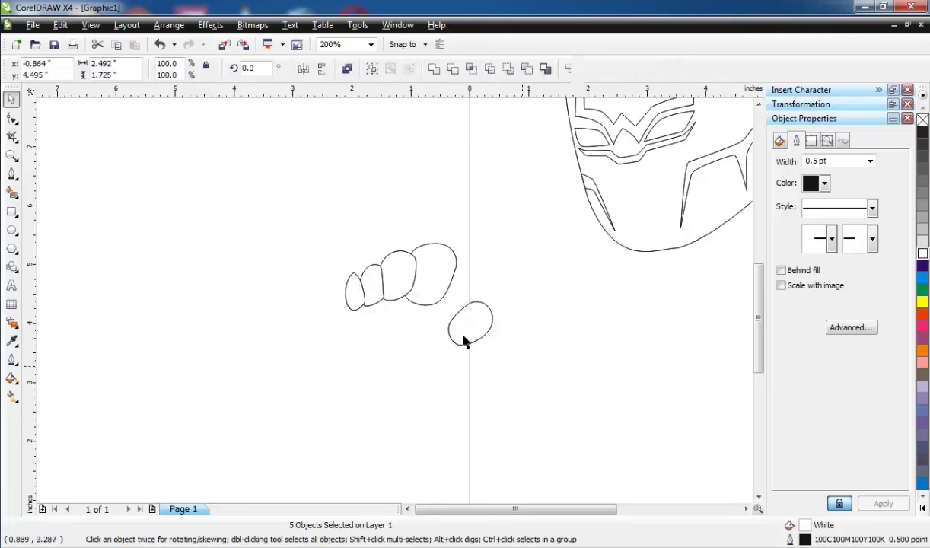
{"action": "left_click", "coordinate": [362, 294]}
{"action": "key", "text": "Page_Down"}
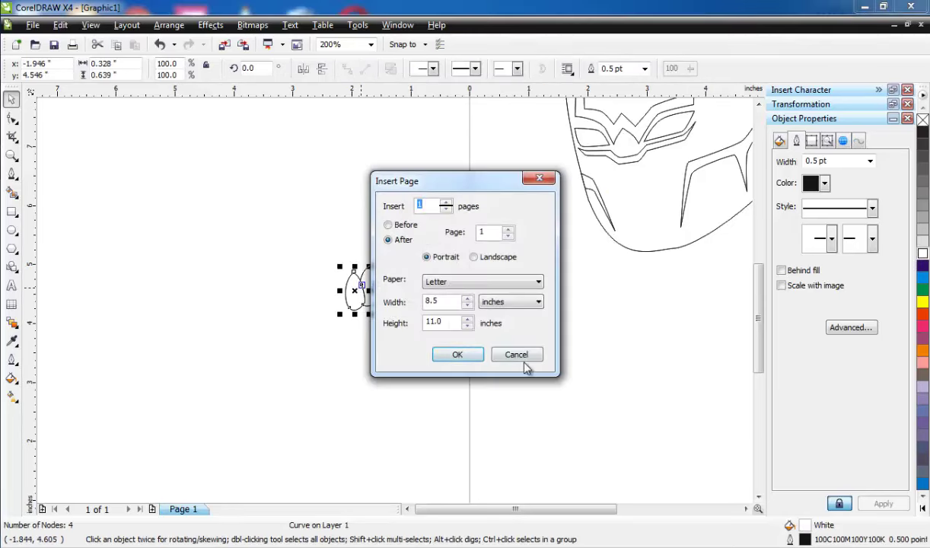
{"action": "left_click", "coordinate": [506, 352]}
{"action": "left_click", "coordinate": [509, 382]}
Step: Place the three smaller fingers behind the largest finger in the stacking order
{"action": "scroll", "coordinate": [417, 260], "scroll_direction": "up", "scroll_amount": 1}
{"action": "left_click_drag", "start_coordinate": [277, 208], "coordinate": [428, 371]}
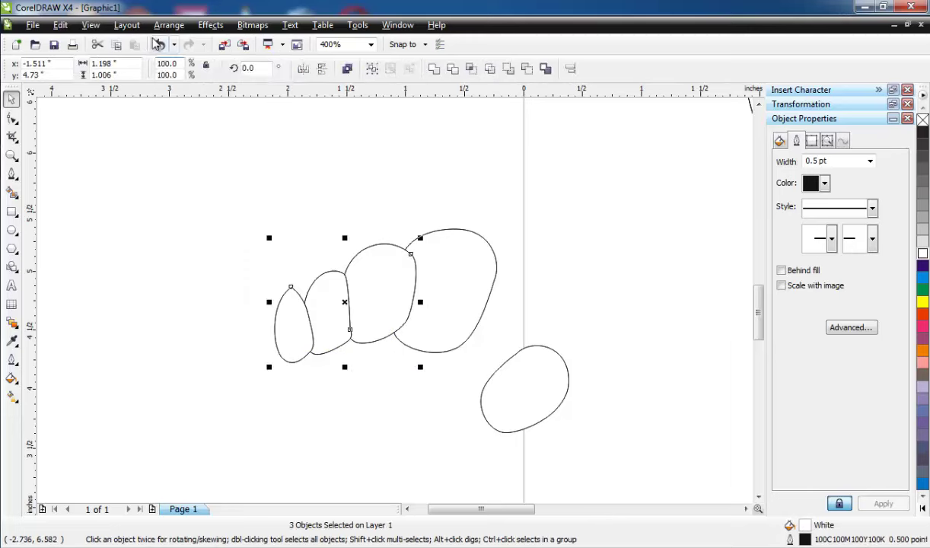
{"action": "left_click", "coordinate": [169, 26]}
{"action": "mouse_move", "coordinate": [306, 94]}
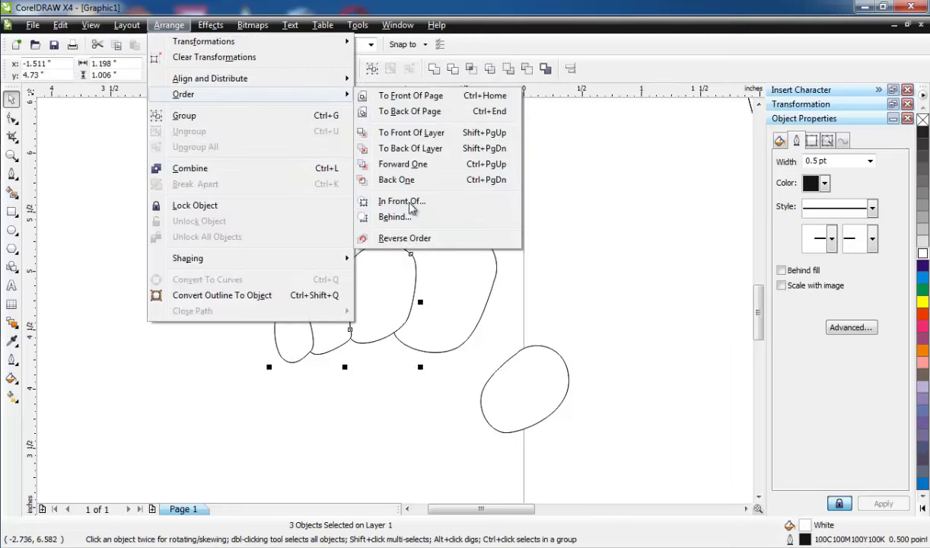
{"action": "left_click", "coordinate": [411, 205]}
{"action": "left_click", "coordinate": [323, 339]}
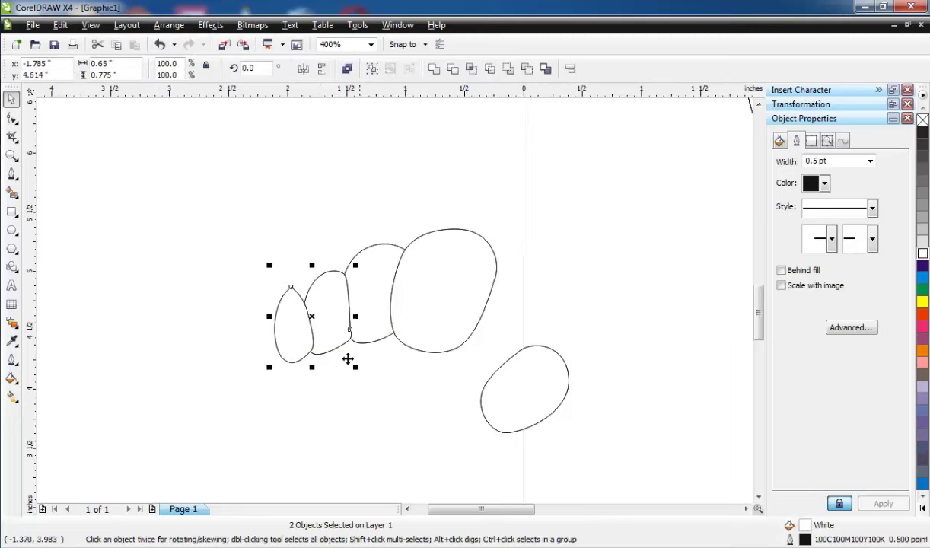
Step: Place the two smallest fingers behind the second finger in the stacking order
{"action": "left_click", "coordinate": [169, 25]}
{"action": "mouse_move", "coordinate": [257, 100]}
{"action": "left_click", "coordinate": [453, 249]}
{"action": "left_click", "coordinate": [363, 265]}
Step: Place the smallest finger behind the third finger in the stacking order
{"action": "left_click_drag", "start_coordinate": [243, 249], "coordinate": [303, 362]}
{"action": "left_click", "coordinate": [169, 25]}
{"action": "mouse_move", "coordinate": [325, 92]}
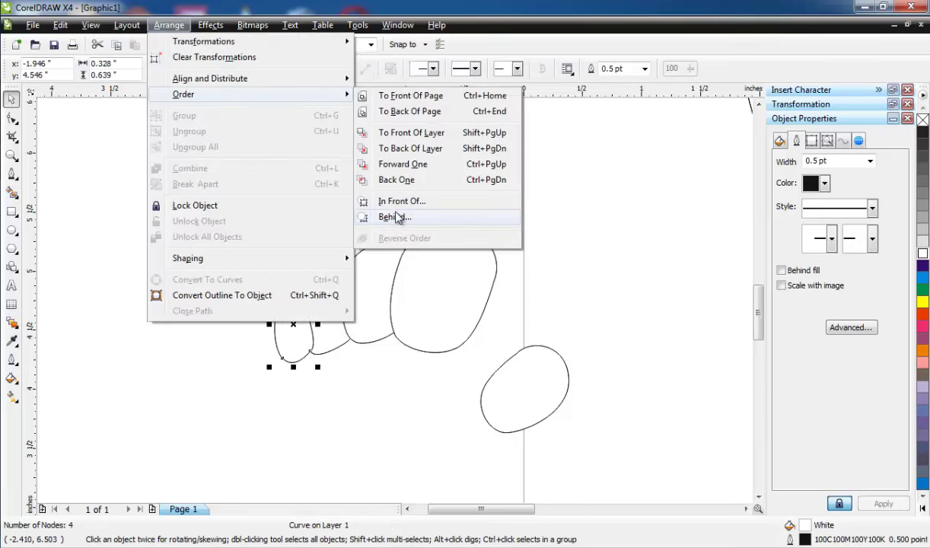
{"action": "left_click", "coordinate": [390, 214]}
{"action": "left_click", "coordinate": [320, 271]}
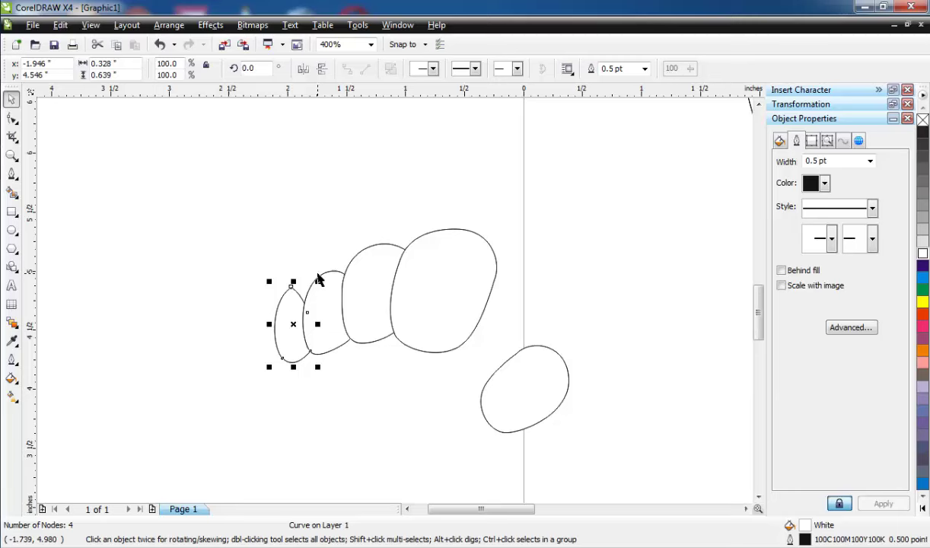
Step: Draw a white-filled pointed claw over the lower part of the largest finger, about 0.38 by 0.75 in
{"action": "left_click", "coordinate": [12, 174]}
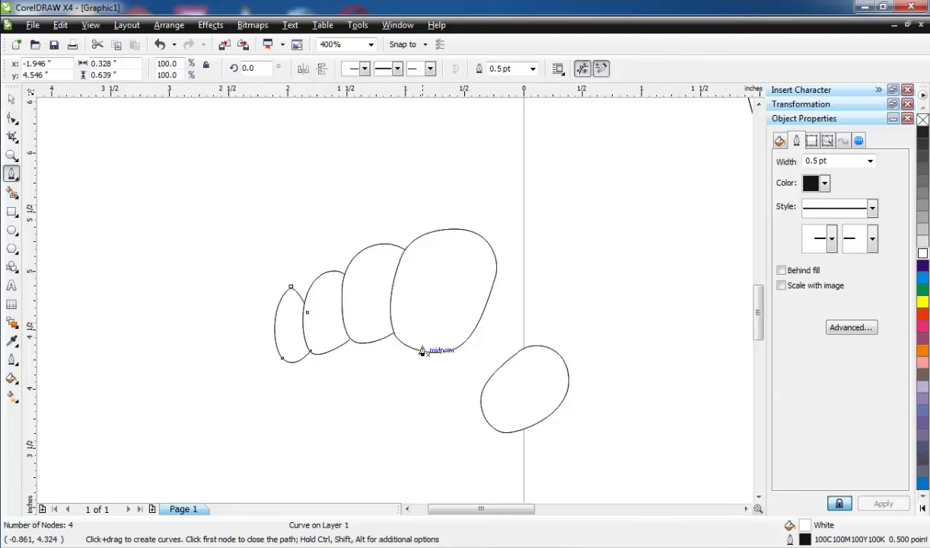
{"action": "scroll", "coordinate": [423, 349], "scroll_direction": "up", "scroll_amount": 1}
{"action": "left_click_drag", "start_coordinate": [386, 250], "coordinate": [368, 246]}
{"action": "left_click_drag", "start_coordinate": [343, 305], "coordinate": [342, 322]}
{"action": "left_click_drag", "start_coordinate": [342, 366], "coordinate": [349, 410]}
{"action": "left_click", "coordinate": [363, 426]}
{"action": "left_click_drag", "start_coordinate": [429, 331], "coordinate": [271, 340]}
Step: Scale a copy of the claw to 86.1%, position it on the second finger and rotate it slightly
{"action": "key", "text": "space"}
{"action": "left_click_drag", "start_coordinate": [202, 233], "coordinate": [218, 253]}
{"action": "left_click_drag", "start_coordinate": [268, 302], "coordinate": [260, 285]}
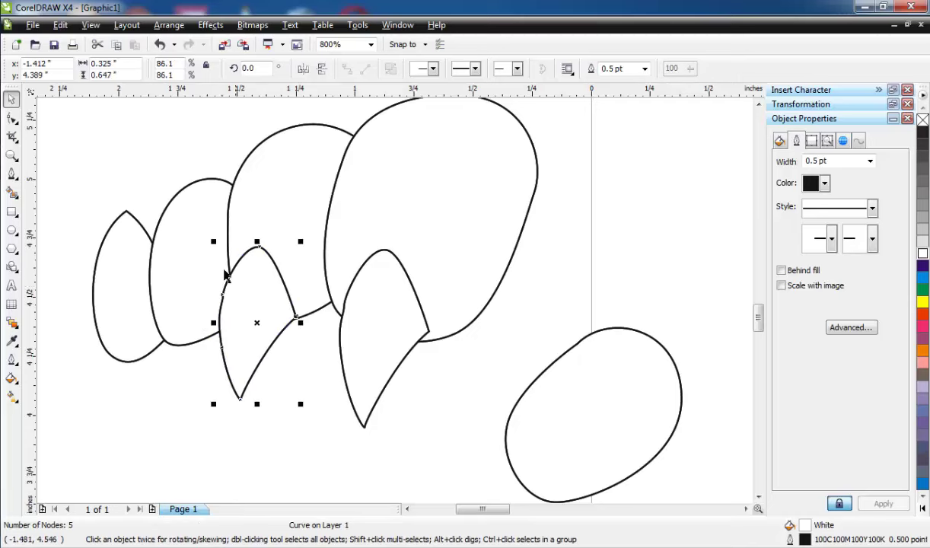
{"action": "left_click", "coordinate": [220, 250]}
{"action": "left_click_drag", "start_coordinate": [217, 253], "coordinate": [207, 258]}
{"action": "left_click", "coordinate": [197, 389]}
Step: Place smaller claw copies on the third and fourth fingers, with the smallest scaled to 54.7% and rotated to 6.6 degrees
{"action": "left_click_drag", "start_coordinate": [239, 305], "coordinate": [146, 326]}
{"action": "right_click", "coordinate": [146, 326]}
{"action": "left_click_drag", "start_coordinate": [117, 261], "coordinate": [70, 315]}
{"action": "left_click_drag", "start_coordinate": [93, 364], "coordinate": [99, 340]}
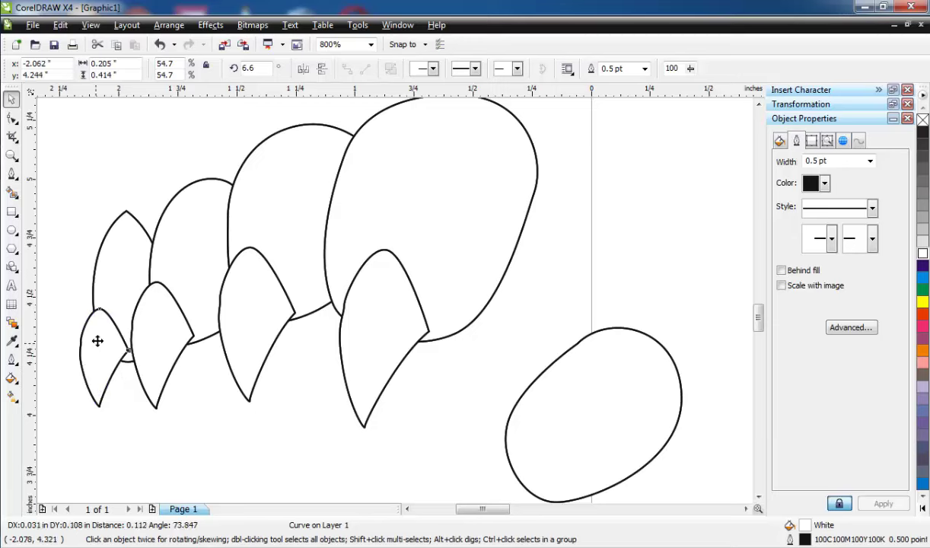
Step: Reshape the smallest finger's pointed top into a rounded curve running behind the neighbouring finger
{"action": "left_click", "coordinate": [114, 286]}
{"action": "left_click", "coordinate": [12, 120]}
{"action": "left_click_drag", "start_coordinate": [160, 263], "coordinate": [173, 228]}
{"action": "scroll", "coordinate": [409, 310], "scroll_direction": "down", "scroll_amount": 1}
{"action": "left_click", "coordinate": [11, 99]}
{"action": "left_click", "coordinate": [228, 179]}
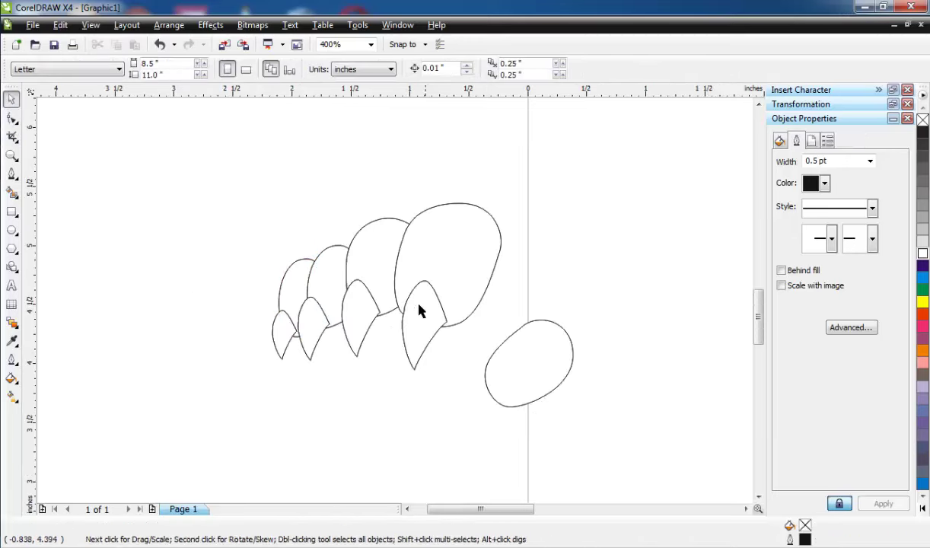
Step: Copy the largest claw below the fingers, flip it vertically and rotate it into place on the thumb, pointing left
{"action": "left_click_drag", "start_coordinate": [424, 307], "coordinate": [440, 412]}
{"action": "right_click", "coordinate": [440, 411]}
{"action": "left_click", "coordinate": [440, 412]}
{"action": "left_click", "coordinate": [322, 70]}
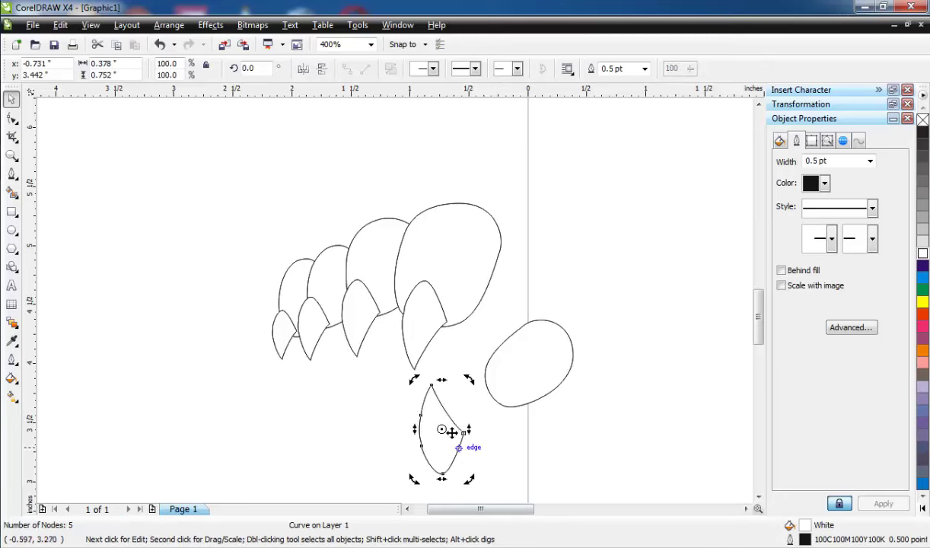
{"action": "left_click_drag", "start_coordinate": [411, 383], "coordinate": [444, 390]}
{"action": "scroll", "coordinate": [444, 390], "scroll_direction": "down", "scroll_amount": 3}
{"action": "scroll", "coordinate": [405, 293], "scroll_direction": "up", "scroll_amount": 1}
Step: Select all fingers and claws, enlarge them together and move them closer to the mask's lower left
{"action": "left_click_drag", "start_coordinate": [166, 270], "coordinate": [445, 490]}
{"action": "left_click_drag", "start_coordinate": [203, 314], "coordinate": [148, 275]}
{"action": "left_click_drag", "start_coordinate": [303, 327], "coordinate": [364, 342]}
{"action": "left_click", "coordinate": [300, 257]}
Step: Start the palm outline from the third finger, curving down past the claws and below the thumb's claw
{"action": "left_click", "coordinate": [13, 174]}
{"action": "scroll", "coordinate": [370, 282], "scroll_direction": "up", "scroll_amount": 1}
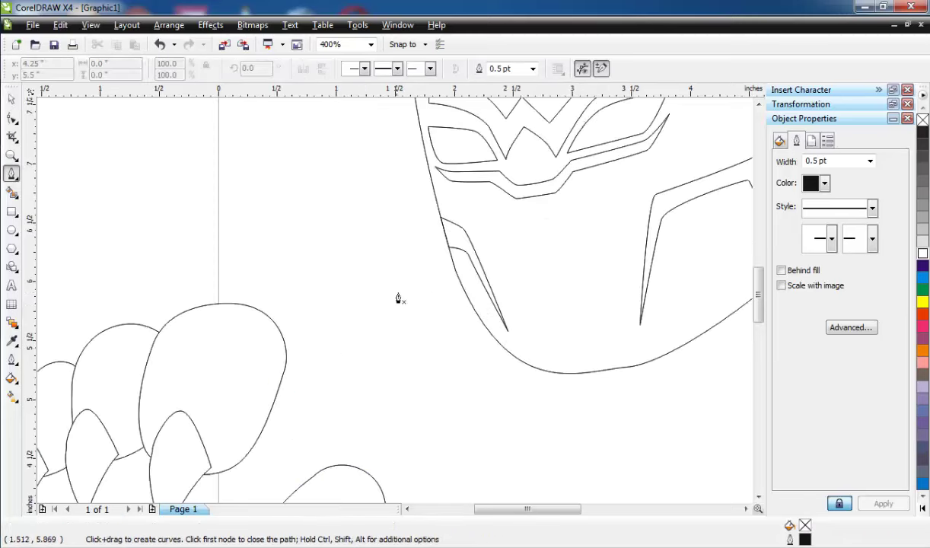
{"action": "scroll", "coordinate": [399, 299], "scroll_direction": "down", "scroll_amount": 1}
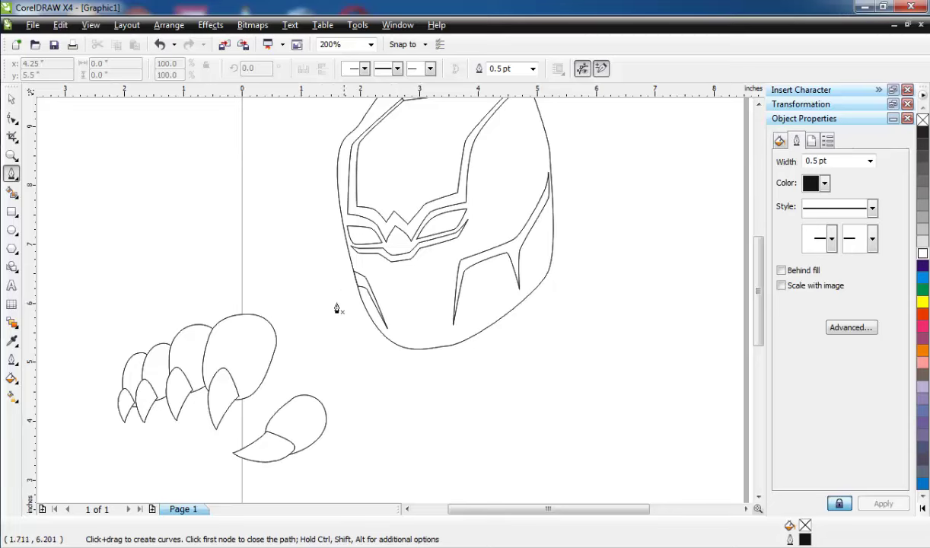
{"action": "scroll", "coordinate": [290, 368], "scroll_direction": "up", "scroll_amount": 1}
{"action": "left_click_drag", "start_coordinate": [174, 398], "coordinate": [174, 419]}
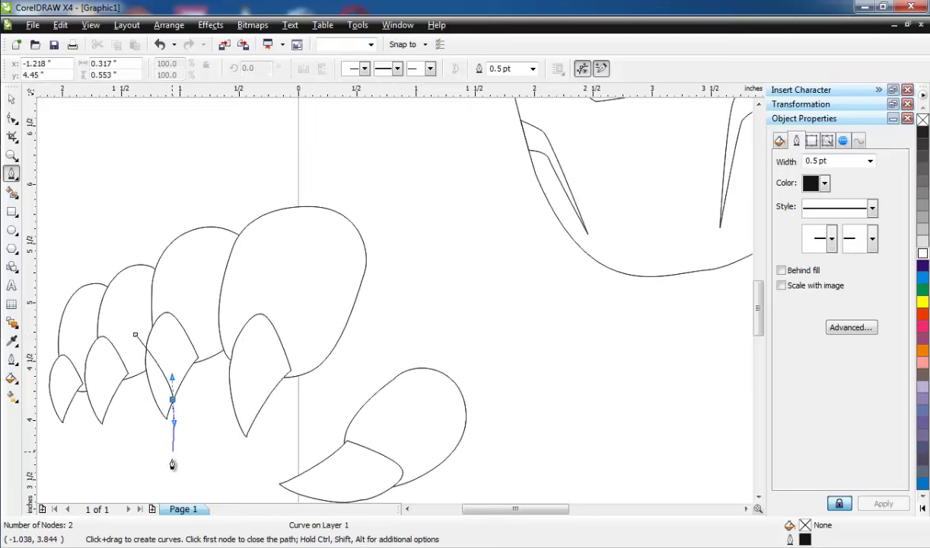
{"action": "left_click_drag", "start_coordinate": [187, 476], "coordinate": [199, 495]}
{"action": "scroll", "coordinate": [246, 493], "scroll_direction": "down", "scroll_amount": 1}
{"action": "left_click_drag", "start_coordinate": [430, 320], "coordinate": [443, 317]}
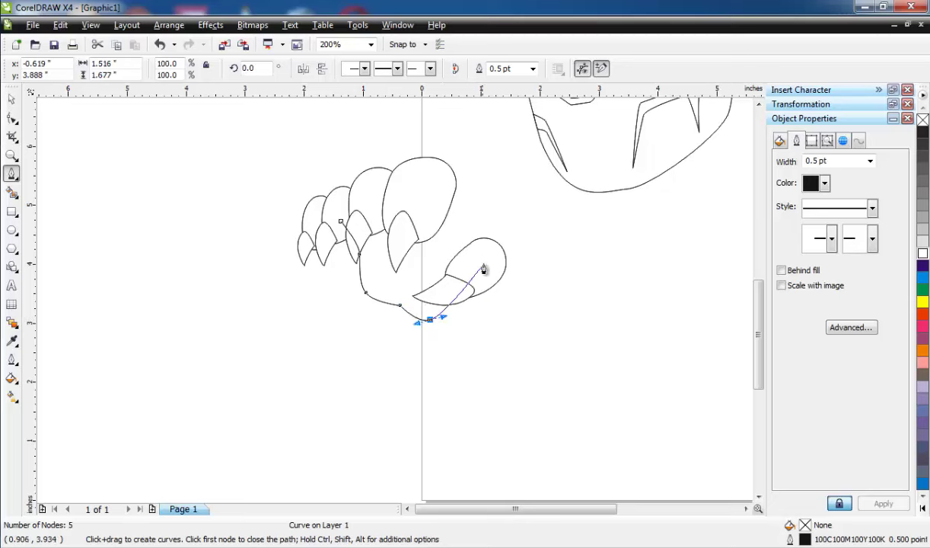
Step: Continue the palm outline over the thumb and up the largest finger, close it at about 2.65 by 2.66 in and fill it white
{"action": "left_click_drag", "start_coordinate": [494, 241], "coordinate": [490, 230]}
{"action": "left_click", "coordinate": [470, 225]}
{"action": "left_click_drag", "start_coordinate": [464, 185], "coordinate": [454, 169]}
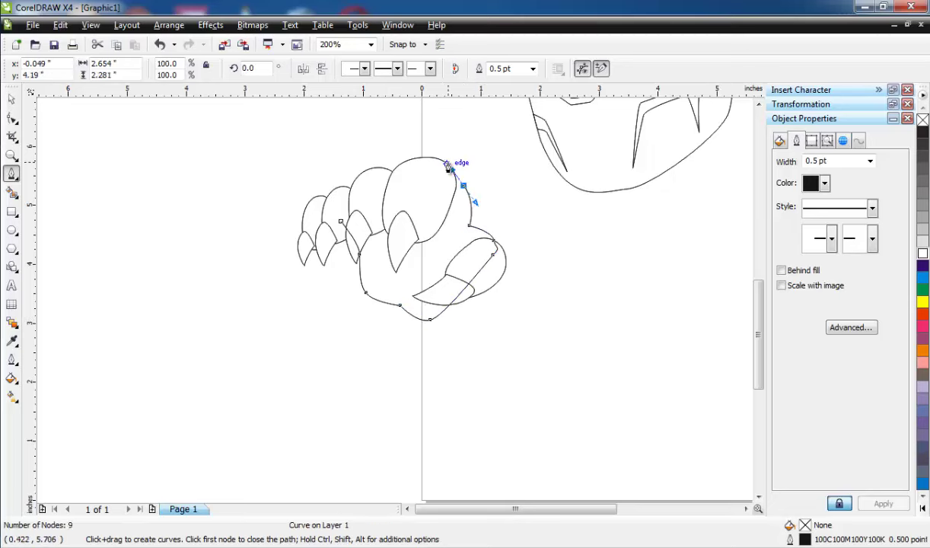
{"action": "left_click", "coordinate": [446, 162]}
{"action": "left_click", "coordinate": [915, 254]}
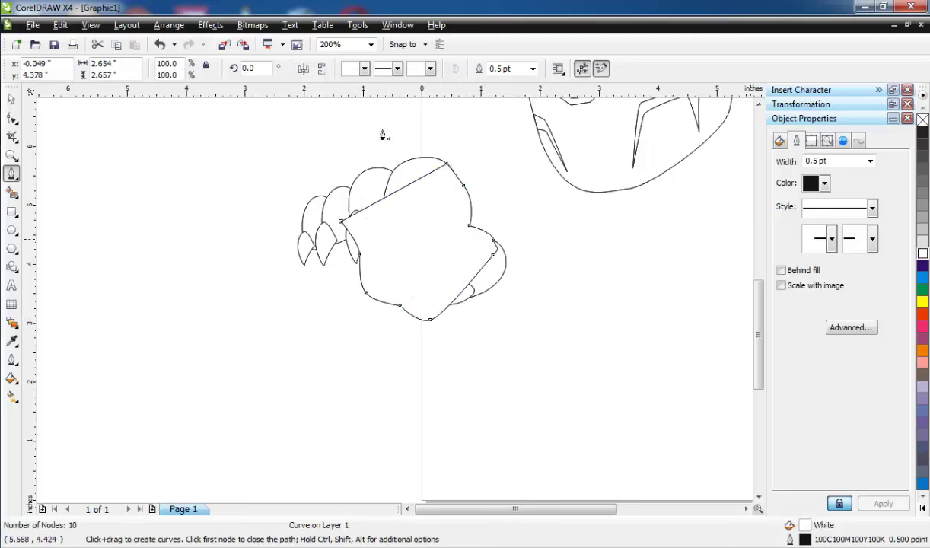
Step: Send the palm shape behind the fingers, claws and thumb in the stacking order
{"action": "left_click", "coordinate": [168, 25]}
{"action": "mouse_move", "coordinate": [215, 98]}
{"action": "left_click", "coordinate": [369, 206]}
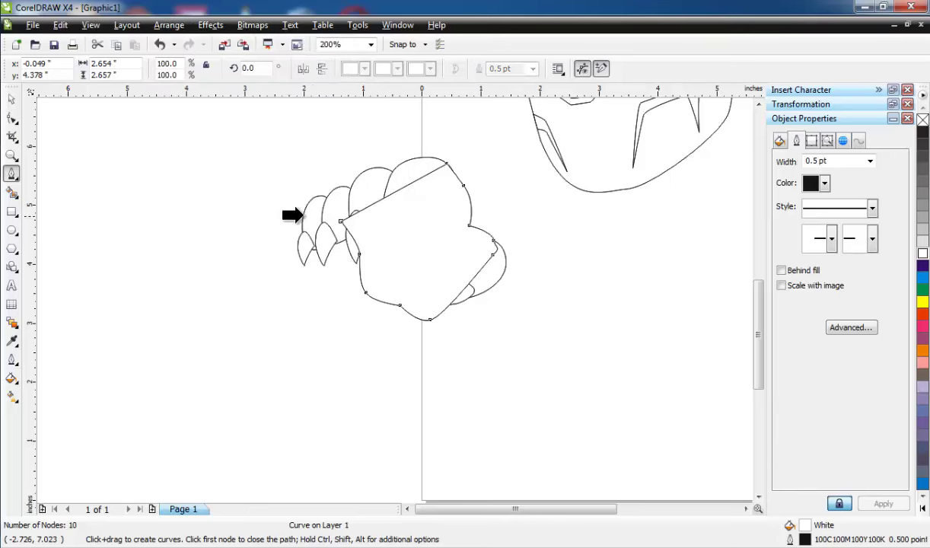
{"action": "left_click", "coordinate": [303, 215]}
{"action": "left_click", "coordinate": [11, 98]}
{"action": "scroll", "coordinate": [436, 297], "scroll_direction": "down", "scroll_amount": 3}
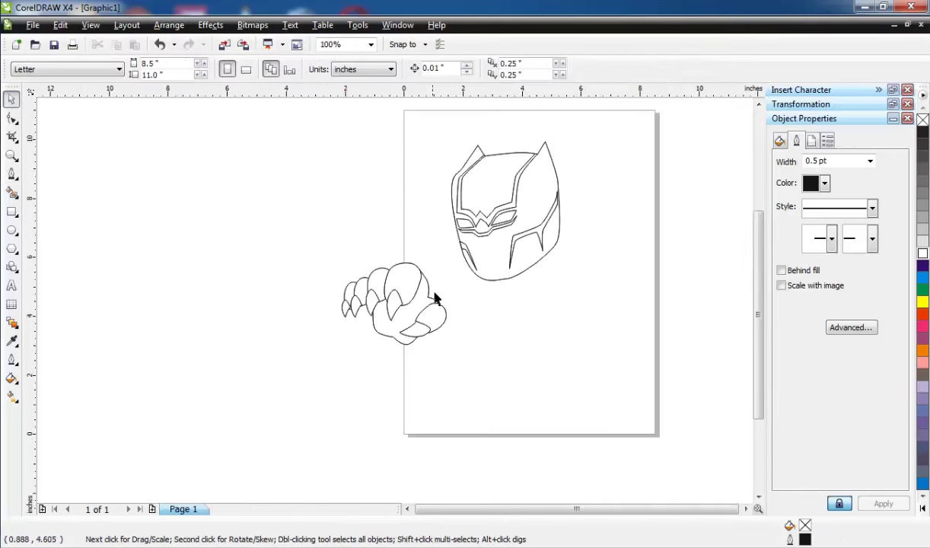
{"action": "scroll", "coordinate": [320, 299], "scroll_direction": "up", "scroll_amount": 3}
Step: Start the body outline at the largest finger, running along the arm and across the mask to the raised arm's far upper corner
{"action": "left_click", "coordinate": [11, 175]}
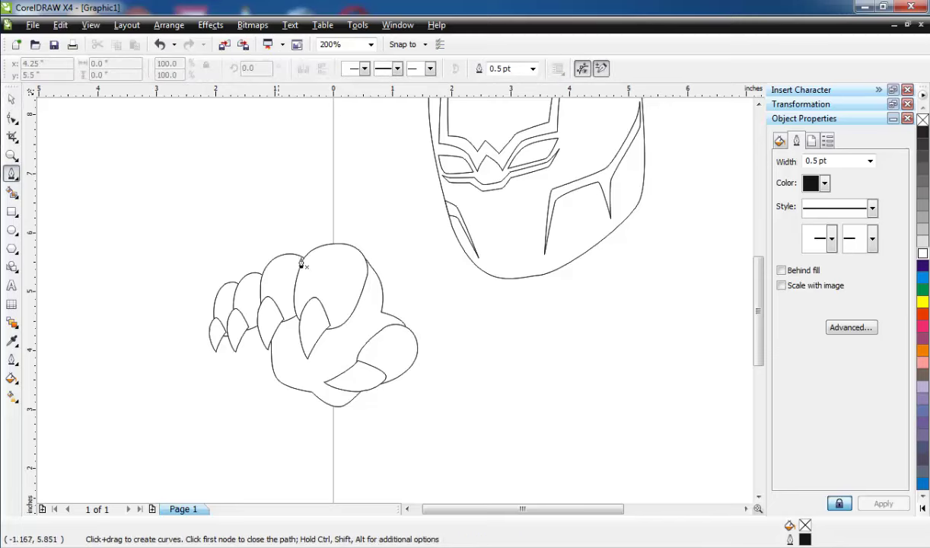
{"action": "left_click", "coordinate": [373, 246]}
{"action": "left_click", "coordinate": [405, 245]}
{"action": "left_click", "coordinate": [432, 217]}
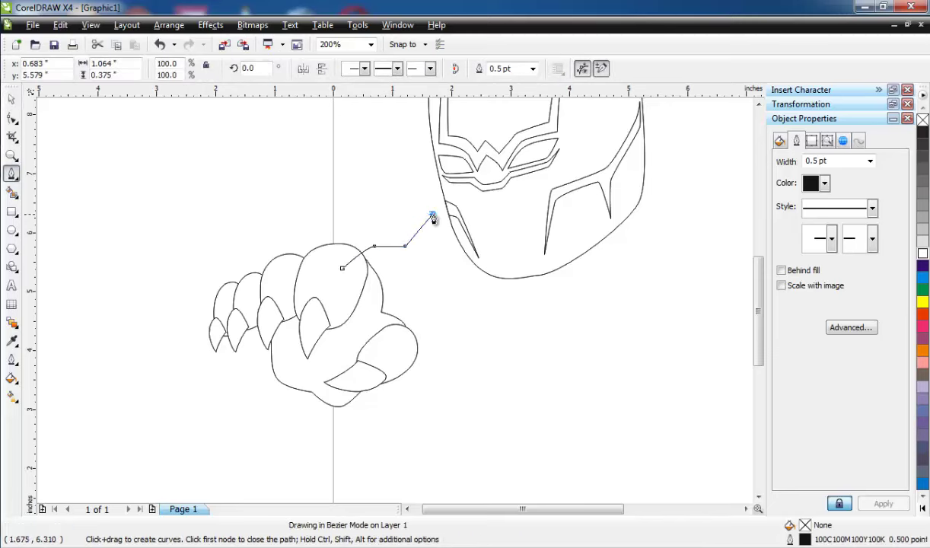
{"action": "scroll", "coordinate": [544, 199], "scroll_direction": "down", "scroll_amount": 1}
{"action": "scroll", "coordinate": [412, 293], "scroll_direction": "up", "scroll_amount": 1}
{"action": "left_click", "coordinate": [458, 249]}
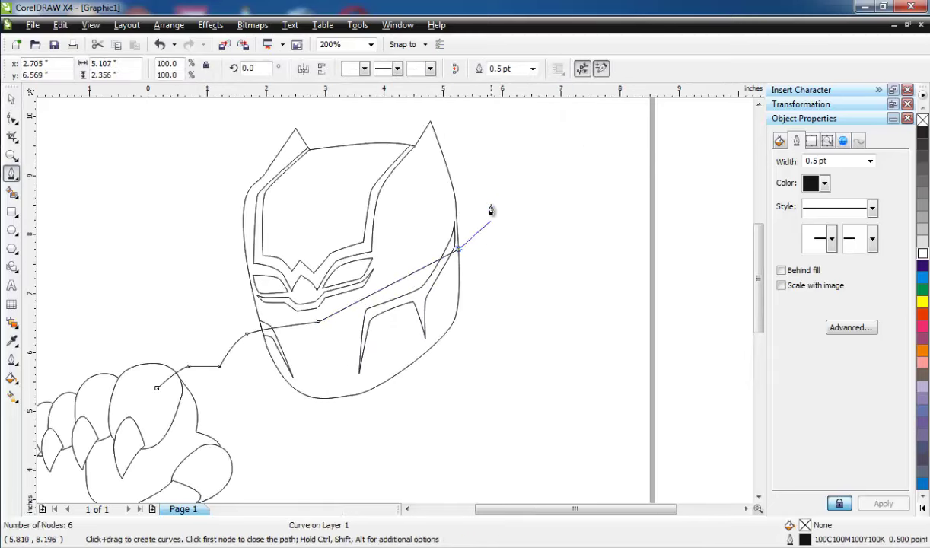
{"action": "left_click_drag", "start_coordinate": [493, 202], "coordinate": [508, 200]}
{"action": "left_click_drag", "start_coordinate": [578, 190], "coordinate": [592, 202]}
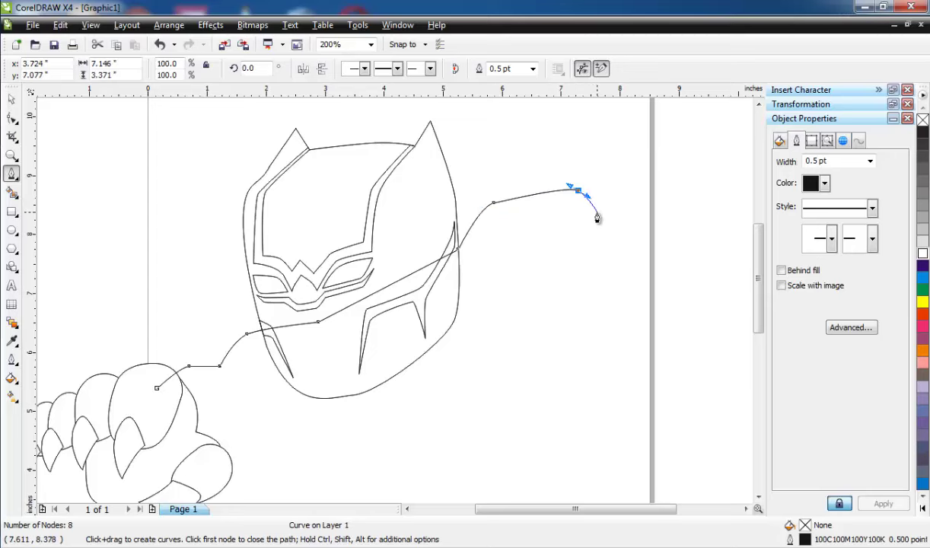
Step: Continue the body outline around the raised arm's end, down the torso and around the rear leg to the crotch
{"action": "left_click_drag", "start_coordinate": [601, 238], "coordinate": [598, 244]}
{"action": "left_click_drag", "start_coordinate": [535, 274], "coordinate": [509, 390]}
{"action": "scroll", "coordinate": [506, 385], "scroll_direction": "down", "scroll_amount": 2}
{"action": "scroll", "coordinate": [396, 305], "scroll_direction": "up", "scroll_amount": 1}
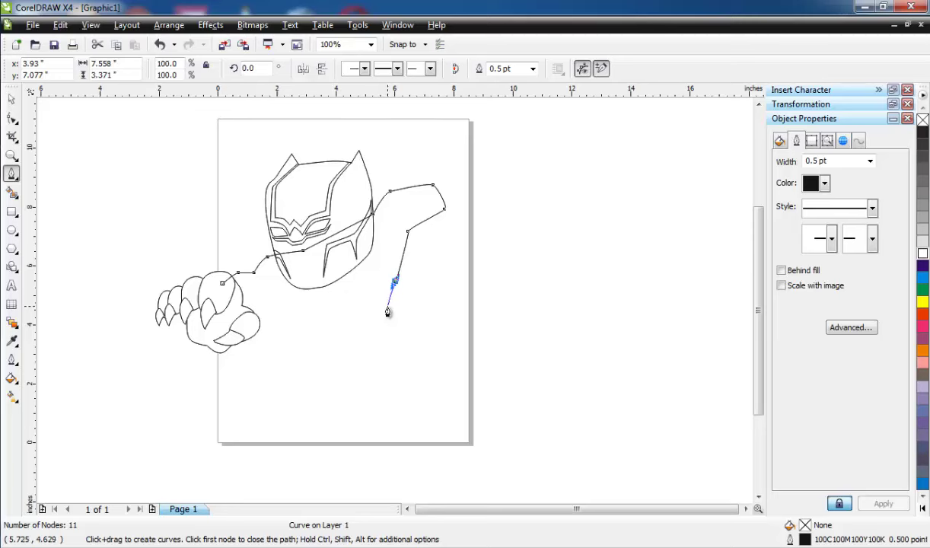
{"action": "left_click_drag", "start_coordinate": [420, 339], "coordinate": [385, 385]}
{"action": "left_click", "coordinate": [424, 366]}
{"action": "left_click_drag", "start_coordinate": [380, 376], "coordinate": [344, 354]}
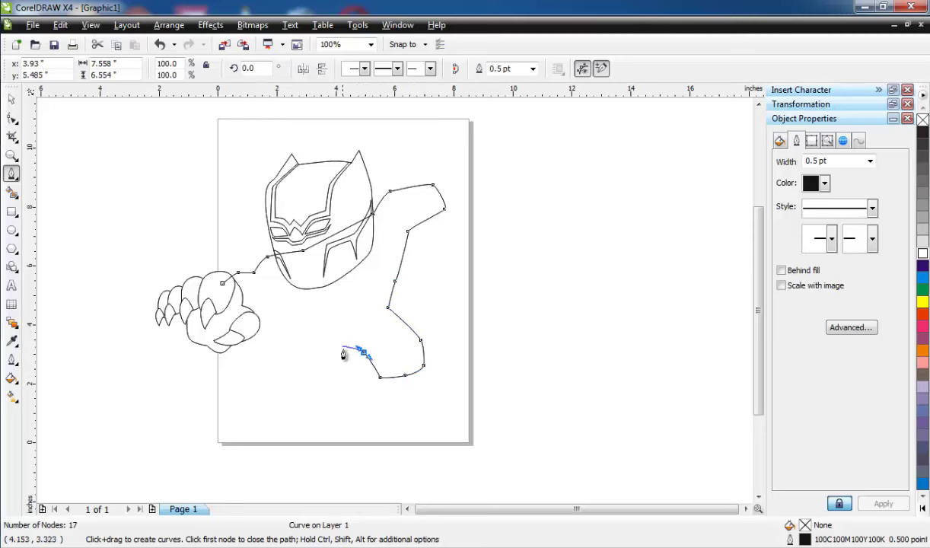
Step: Continue the body outline around the front leg and under the clawed arm, close it at about 7.56 by 7.36 in and fill it white
{"action": "left_click_drag", "start_coordinate": [315, 388], "coordinate": [247, 339]}
{"action": "left_click", "coordinate": [238, 337]}
{"action": "left_click", "coordinate": [222, 283]}
{"action": "left_click", "coordinate": [12, 99]}
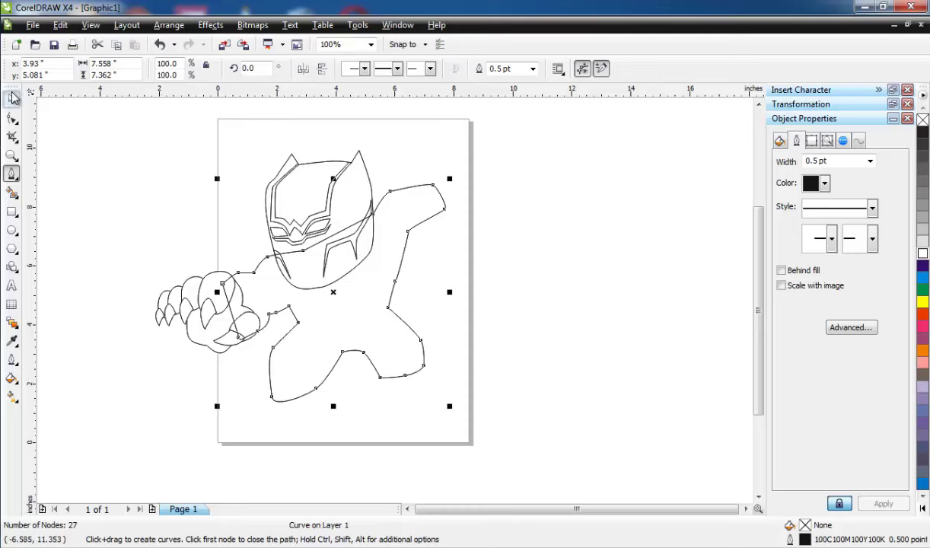
{"action": "left_click", "coordinate": [923, 254]}
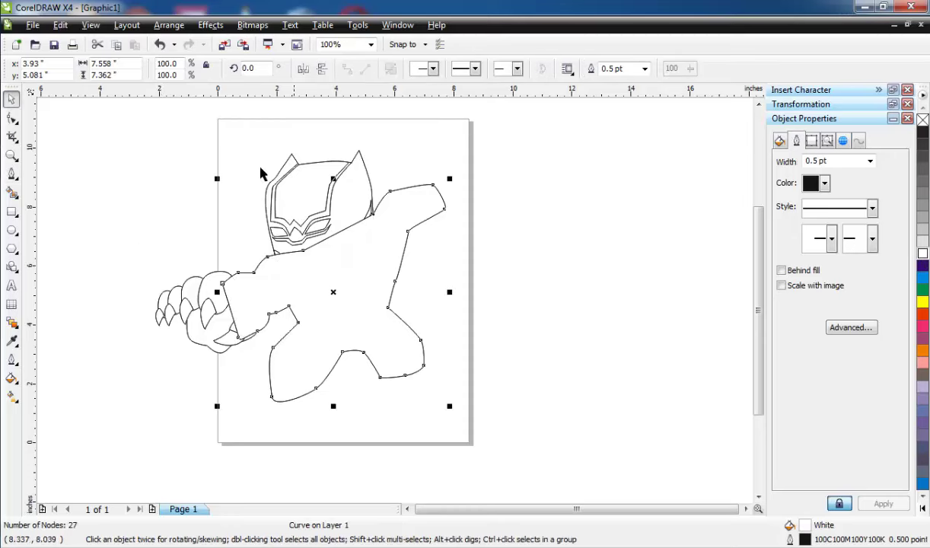
Step: Send the body behind the mask and hand, and fill the mask's outer shape white
{"action": "left_click", "coordinate": [168, 25]}
{"action": "mouse_move", "coordinate": [190, 94]}
{"action": "left_click", "coordinate": [394, 202]}
{"action": "left_click", "coordinate": [312, 176]}
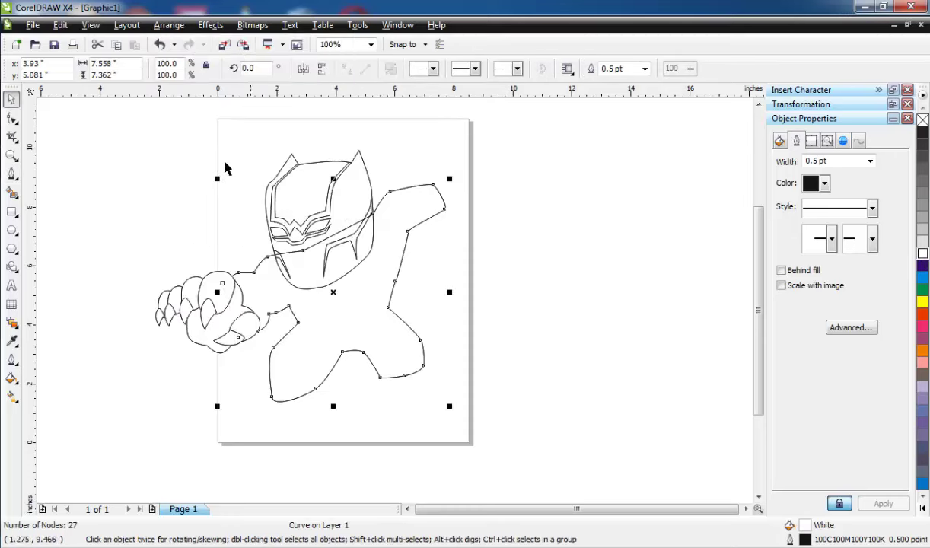
{"action": "left_click", "coordinate": [288, 182]}
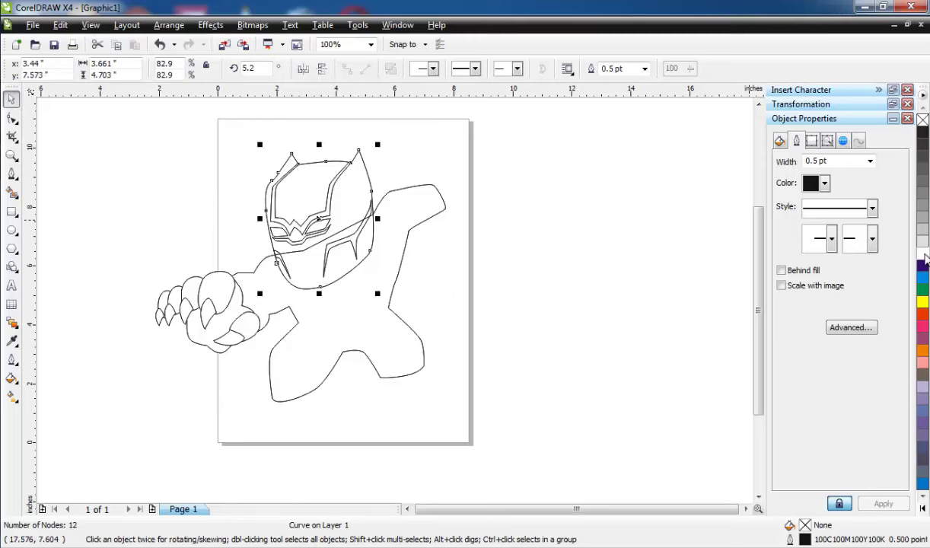
{"action": "left_click", "coordinate": [495, 248]}
Step: Draw a closed foot shape about 2.25 by 1.95 in at the rear leg's end and fill it white
{"action": "left_click", "coordinate": [12, 174]}
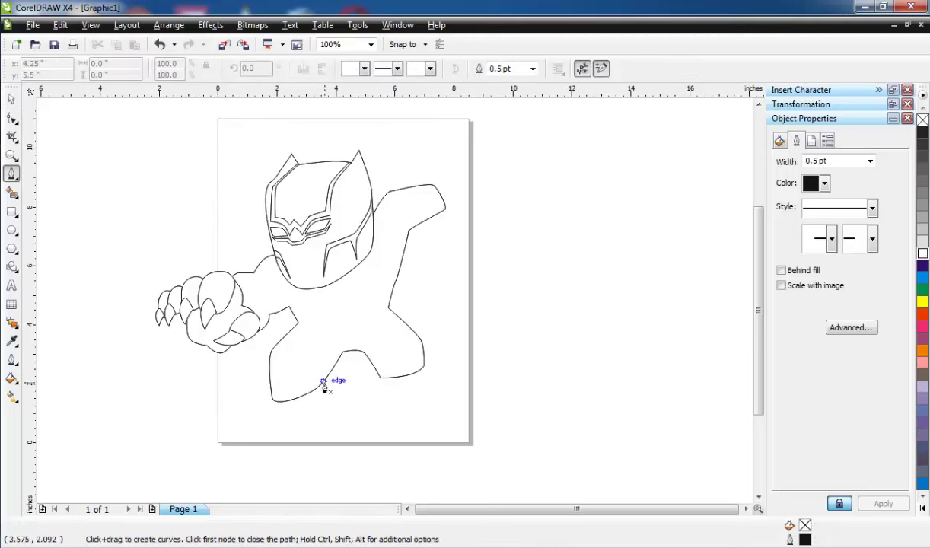
{"action": "scroll", "coordinate": [323, 389], "scroll_direction": "up", "scroll_amount": 1}
{"action": "scroll", "coordinate": [509, 299], "scroll_direction": "up", "scroll_amount": 1}
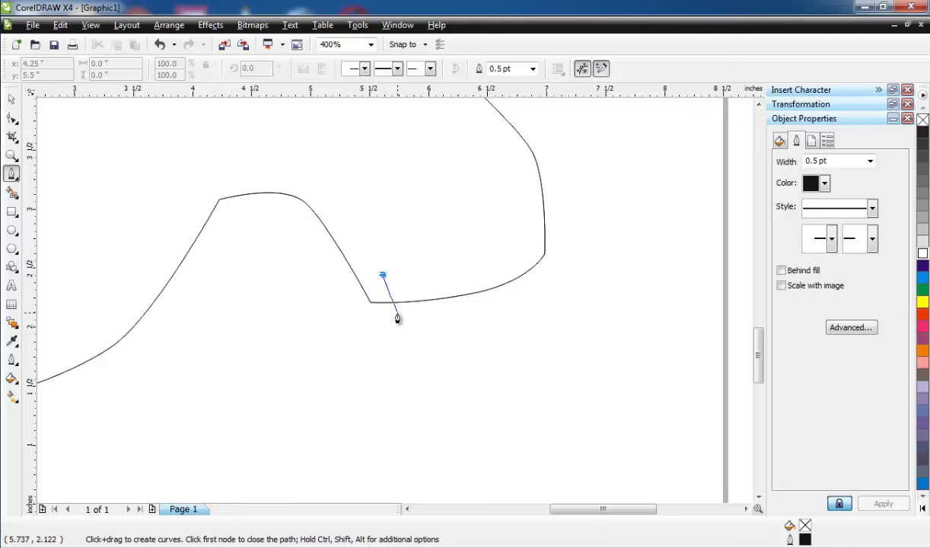
{"action": "left_click_drag", "start_coordinate": [455, 361], "coordinate": [496, 411]}
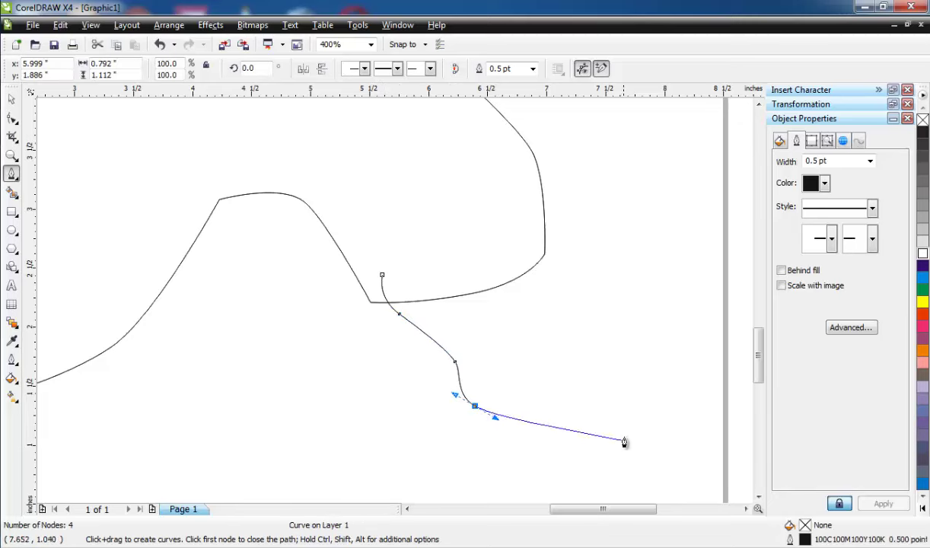
{"action": "left_click_drag", "start_coordinate": [636, 423], "coordinate": [659, 401]}
{"action": "left_click", "coordinate": [623, 328]}
{"action": "left_click", "coordinate": [527, 204]}
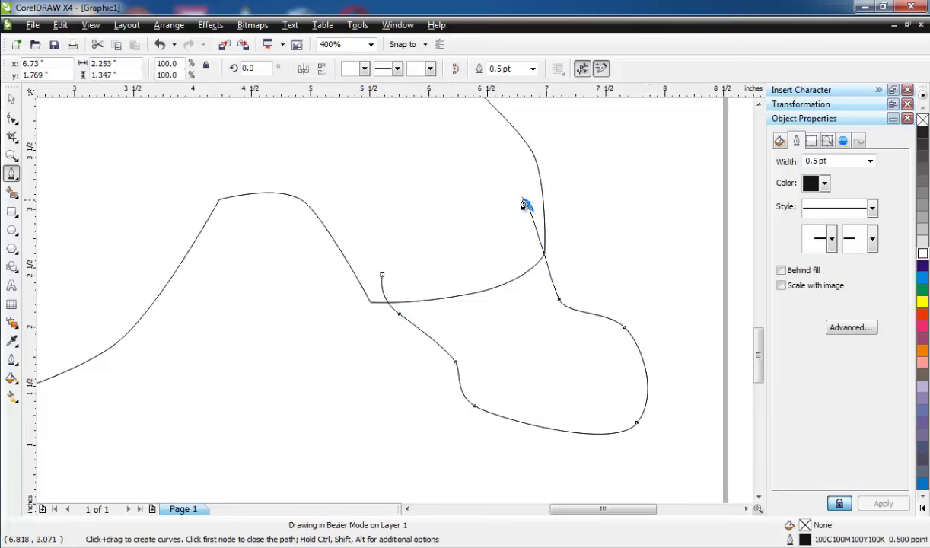
{"action": "left_click_drag", "start_coordinate": [381, 275], "coordinate": [452, 235]}
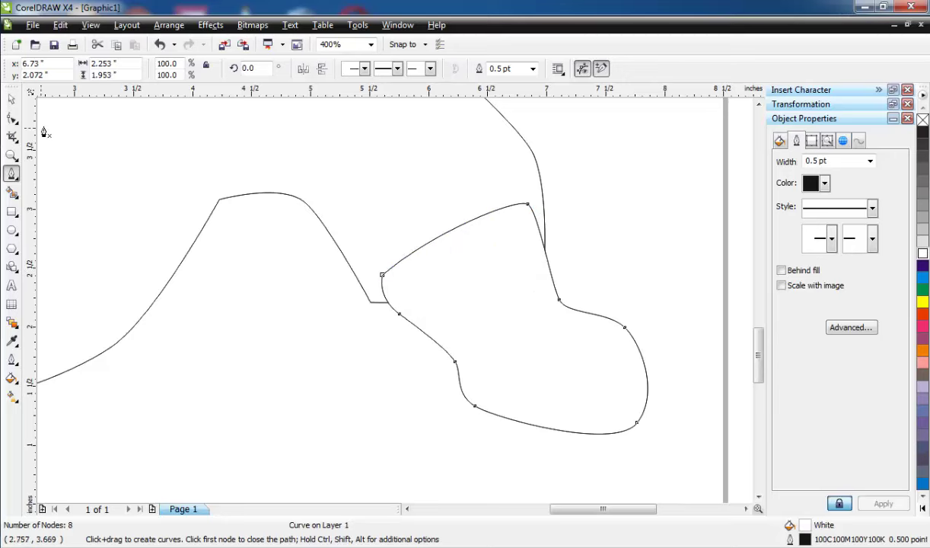
Step: Order the rear foot behind the body
{"action": "left_click", "coordinate": [168, 25]}
{"action": "mouse_move", "coordinate": [282, 94]}
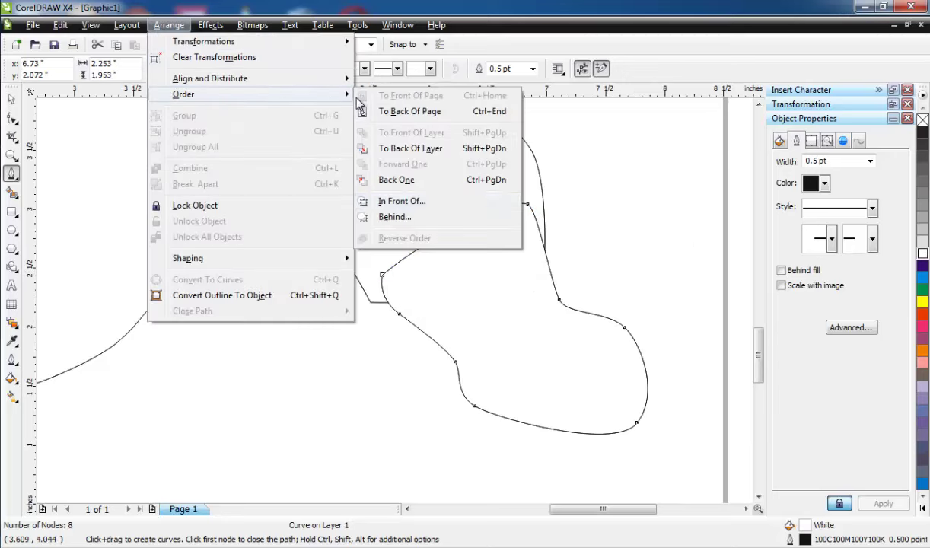
{"action": "left_click", "coordinate": [388, 219]}
{"action": "left_click", "coordinate": [373, 207]}
{"action": "scroll", "coordinate": [382, 303], "scroll_direction": "down", "scroll_amount": 2}
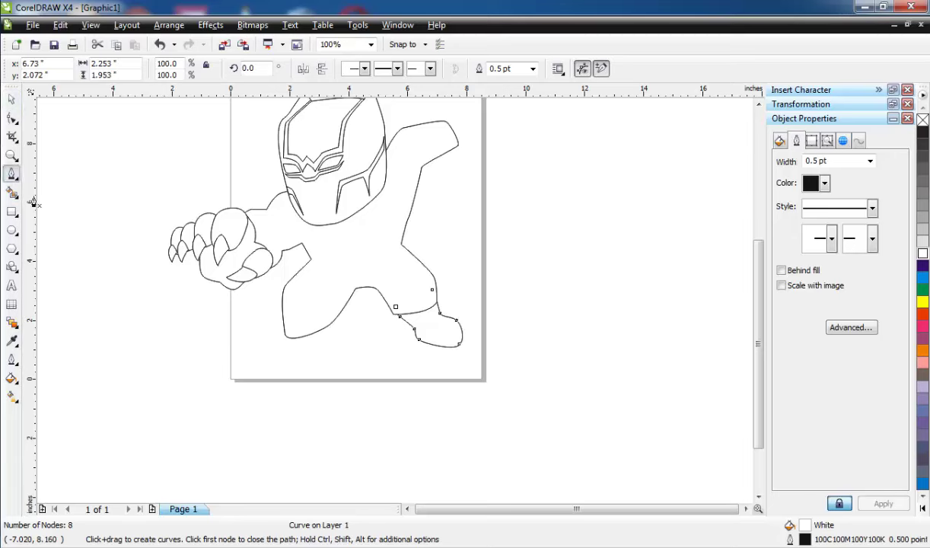
Step: Draw a closed lower leg and foot shape about 2.67 by 1.91 in beneath the front leg and fill it white
{"action": "scroll", "coordinate": [349, 342], "scroll_direction": "up", "scroll_amount": 1}
{"action": "left_click", "coordinate": [279, 230]}
{"action": "left_click_drag", "start_coordinate": [306, 290], "coordinate": [431, 318]}
{"action": "left_click_drag", "start_coordinate": [437, 248], "coordinate": [438, 254]}
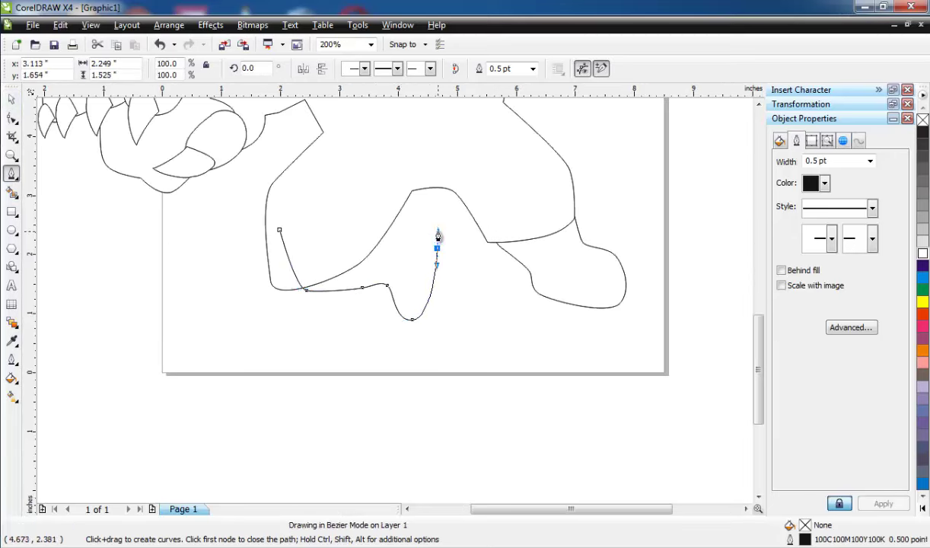
{"action": "left_click_drag", "start_coordinate": [421, 211], "coordinate": [406, 219]}
{"action": "left_click", "coordinate": [349, 209]}
{"action": "left_click", "coordinate": [279, 229]}
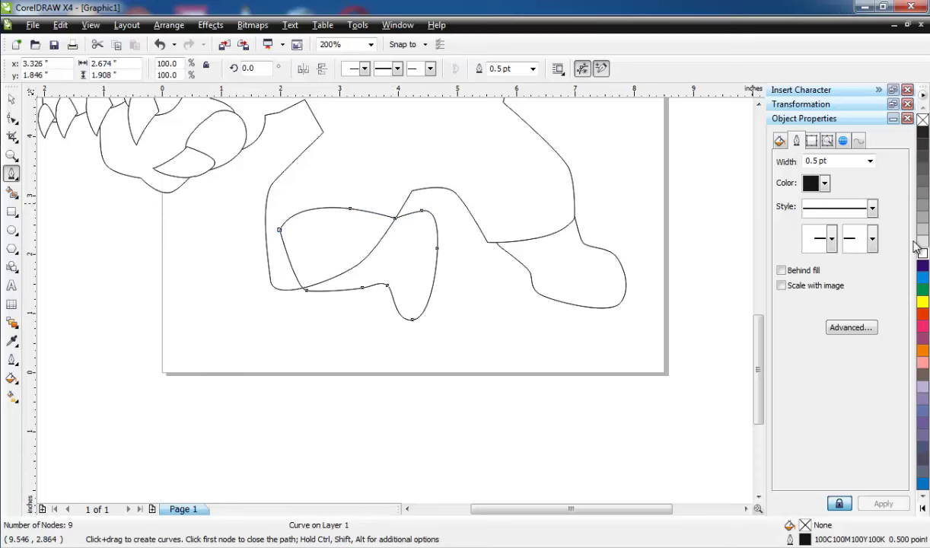
{"action": "key", "text": "space"}
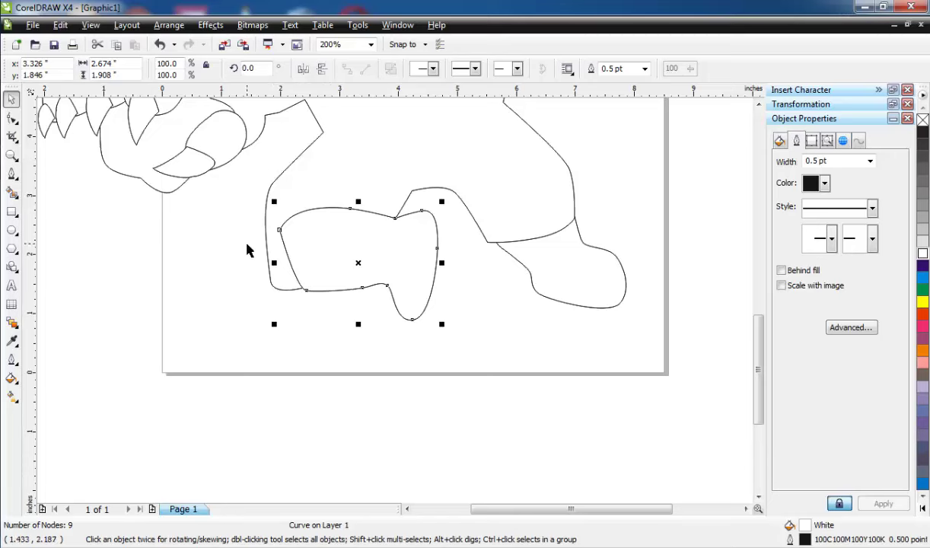
Step: Order the front leg's foot shape behind the body
{"action": "left_click", "coordinate": [169, 25]}
{"action": "mouse_move", "coordinate": [302, 96]}
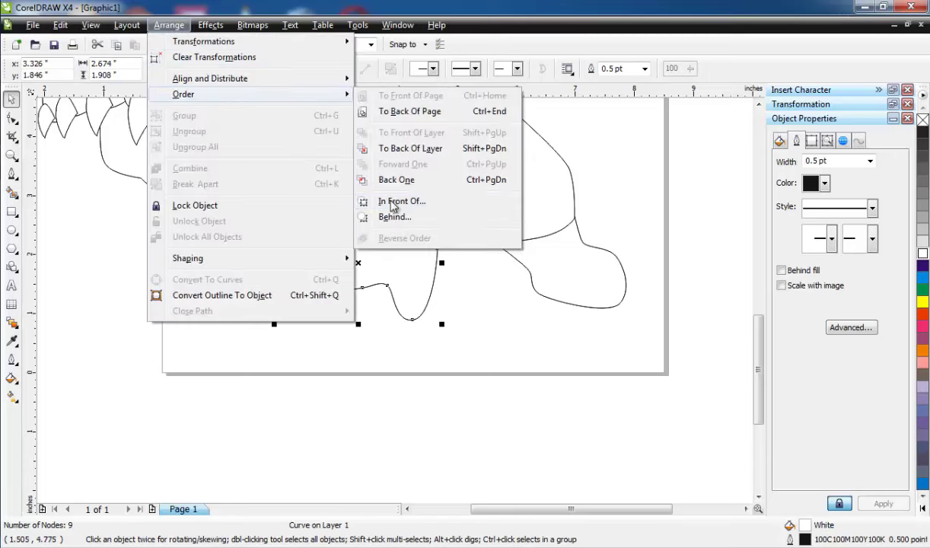
{"action": "left_click", "coordinate": [399, 202]}
{"action": "left_click", "coordinate": [129, 136]}
Step: Reshape the front foot by shifting its knee-end node outward and moving its toe node slightly up and inward
{"action": "left_click", "coordinate": [12, 118]}
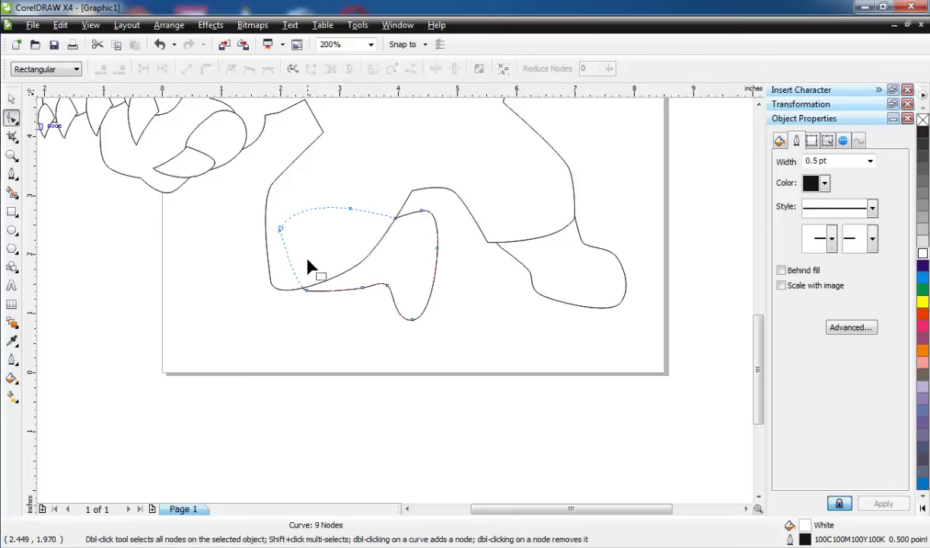
{"action": "left_click_drag", "start_coordinate": [306, 290], "coordinate": [286, 290]}
{"action": "scroll", "coordinate": [402, 354], "scroll_direction": "up", "scroll_amount": 3}
{"action": "scroll", "coordinate": [402, 354], "scroll_direction": "down", "scroll_amount": 1}
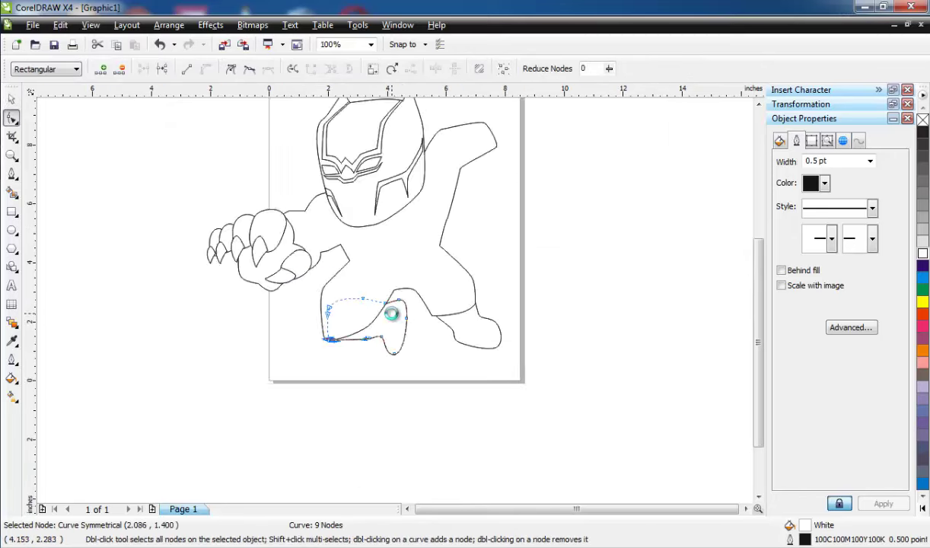
{"action": "scroll", "coordinate": [400, 329], "scroll_direction": "up", "scroll_amount": 1}
{"action": "left_click", "coordinate": [373, 349]}
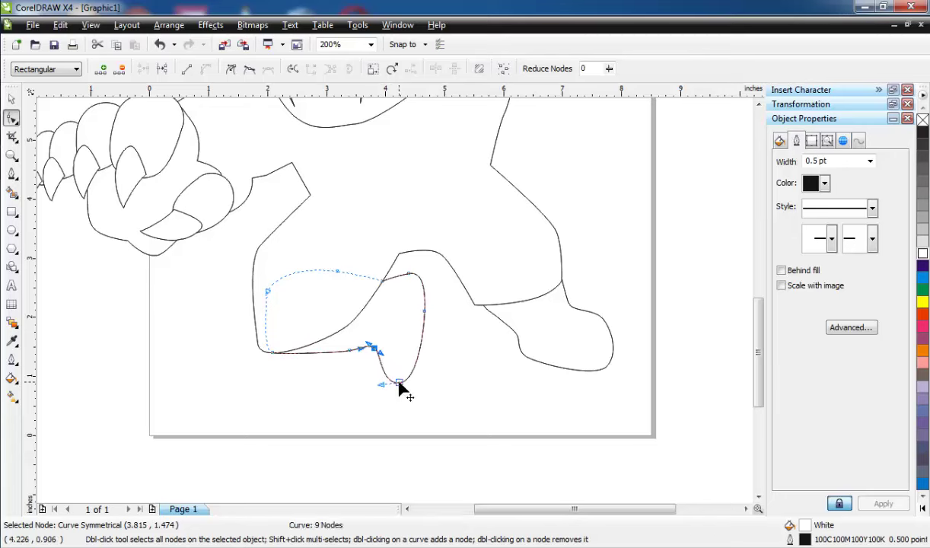
{"action": "left_click_drag", "start_coordinate": [399, 383], "coordinate": [388, 378]}
Step: Bulge the front leg's outer curve outward by adjusting the body node at the top of the thigh
{"action": "left_click", "coordinate": [258, 247]}
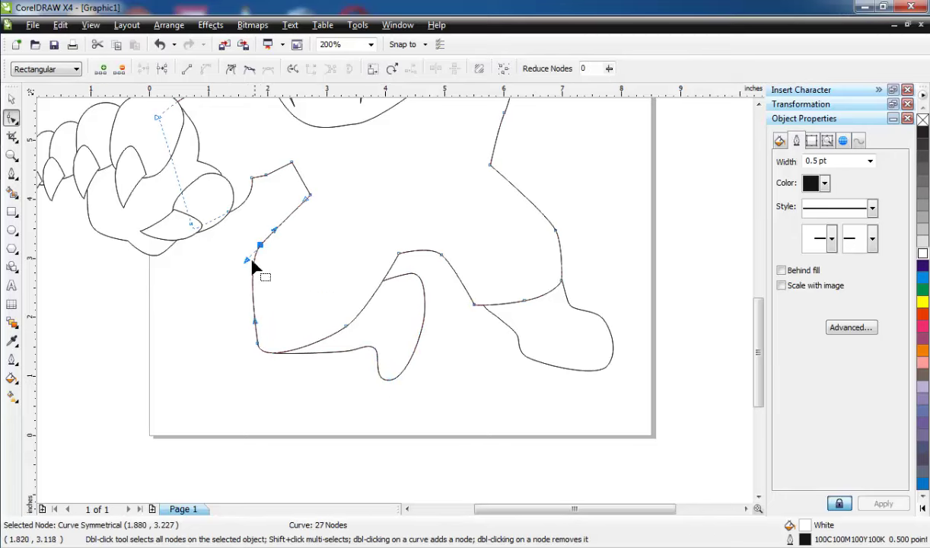
{"action": "left_click_drag", "start_coordinate": [251, 261], "coordinate": [237, 280]}
{"action": "scroll", "coordinate": [406, 274], "scroll_direction": "down", "scroll_amount": 1}
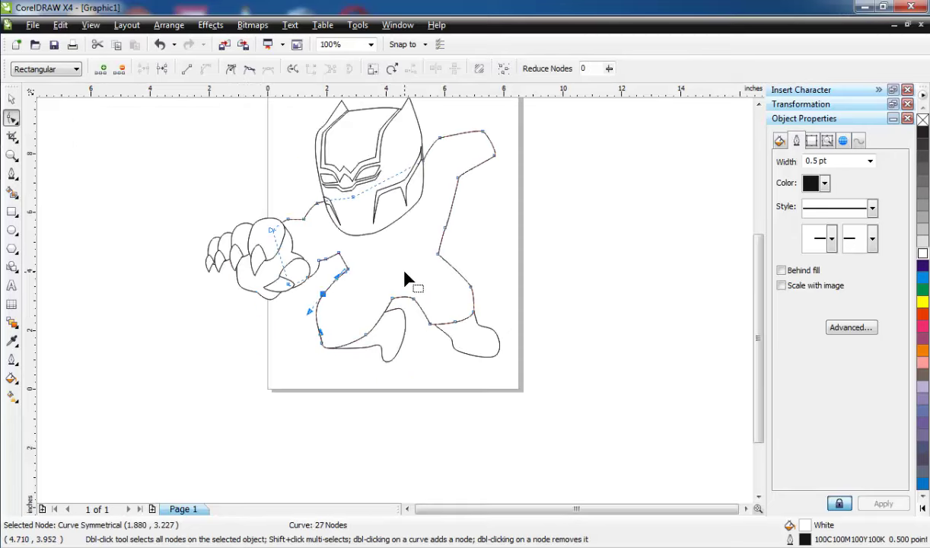
{"action": "scroll", "coordinate": [405, 279], "scroll_direction": "up", "scroll_amount": 1}
Step: Move the rear foot slightly outward and extend the rear leg's end and knee nodes to meet it
{"action": "left_click", "coordinate": [460, 384]}
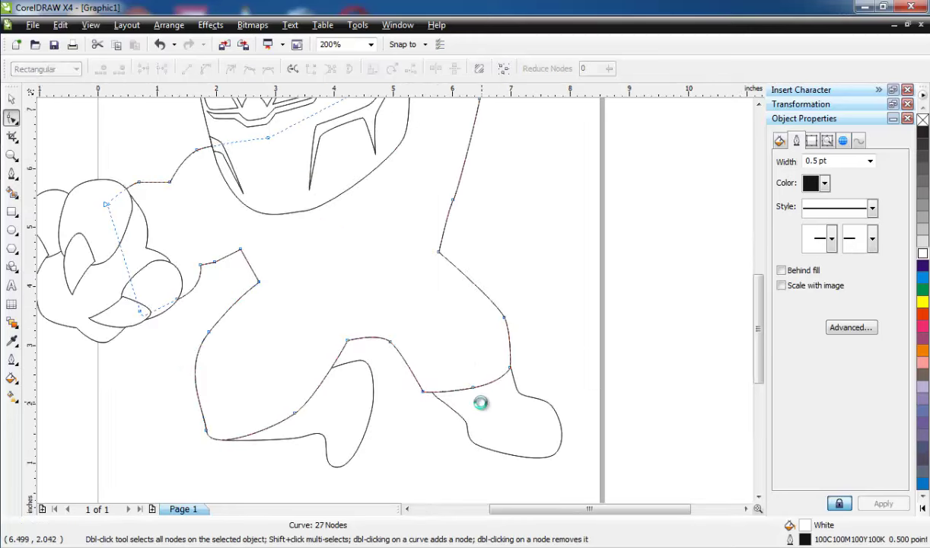
{"action": "left_click", "coordinate": [11, 100]}
{"action": "scroll", "coordinate": [407, 306], "scroll_direction": "down", "scroll_amount": 1}
{"action": "left_click_drag", "start_coordinate": [460, 355], "coordinate": [476, 342]}
{"action": "scroll", "coordinate": [457, 328], "scroll_direction": "up", "scroll_amount": 1}
{"action": "key", "text": "F10"}
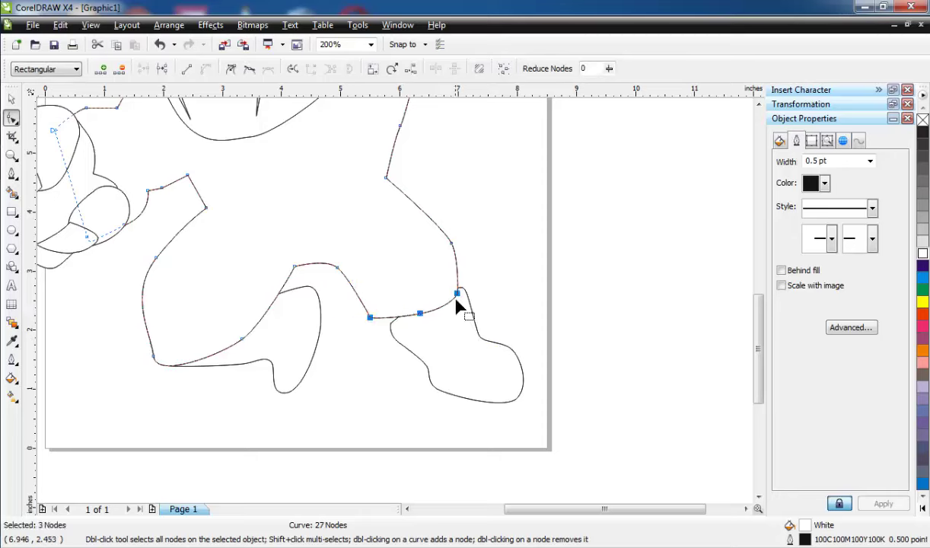
{"action": "left_click_drag", "start_coordinate": [457, 294], "coordinate": [471, 312]}
{"action": "left_click_drag", "start_coordinate": [452, 243], "coordinate": [467, 261]}
Step: Refine the front foot shape by moving its underside node up and shifting its heel-side nodes inward so it blends with the thigh
{"action": "scroll", "coordinate": [255, 244], "scroll_direction": "down", "scroll_amount": 1}
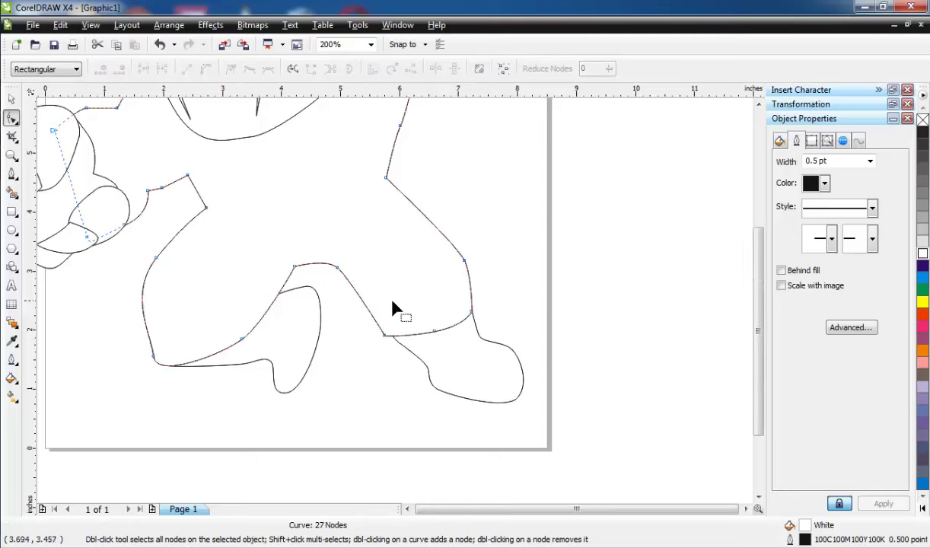
{"action": "scroll", "coordinate": [391, 299], "scroll_direction": "up", "scroll_amount": 1}
{"action": "mouse_move", "coordinate": [297, 411]}
{"action": "left_mouse_down"}
{"action": "mouse_move", "coordinate": [286, 401]}
{"action": "mouse_move", "coordinate": [298, 426]}
{"action": "mouse_move", "coordinate": [302, 412]}
{"action": "left_mouse_up"}
{"action": "left_click", "coordinate": [370, 422]}
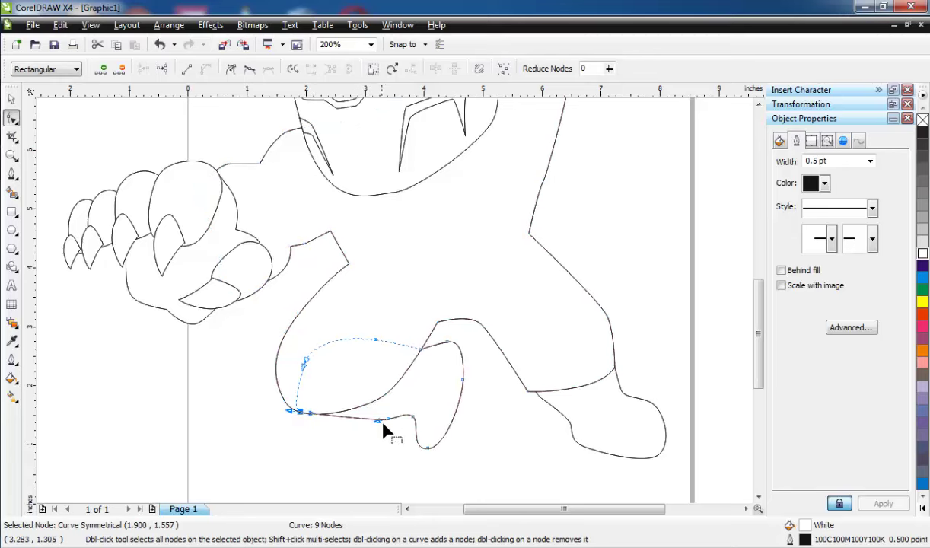
{"action": "left_click_drag", "start_coordinate": [389, 419], "coordinate": [386, 408]}
{"action": "left_click_drag", "start_coordinate": [373, 328], "coordinate": [478, 458]}
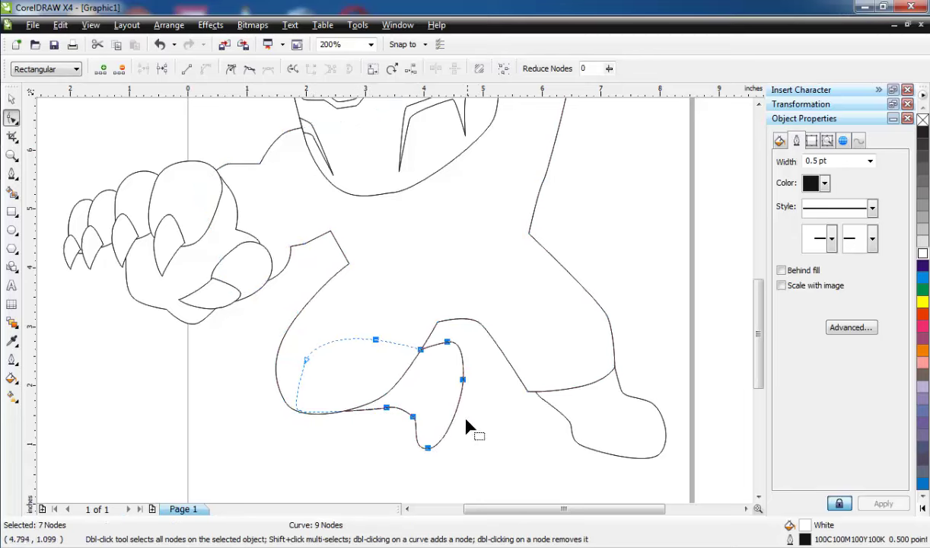
{"action": "left_click_drag", "start_coordinate": [462, 379], "coordinate": [452, 379]}
{"action": "left_click", "coordinate": [471, 373]}
{"action": "scroll", "coordinate": [472, 350], "scroll_direction": "down", "scroll_amount": 1}
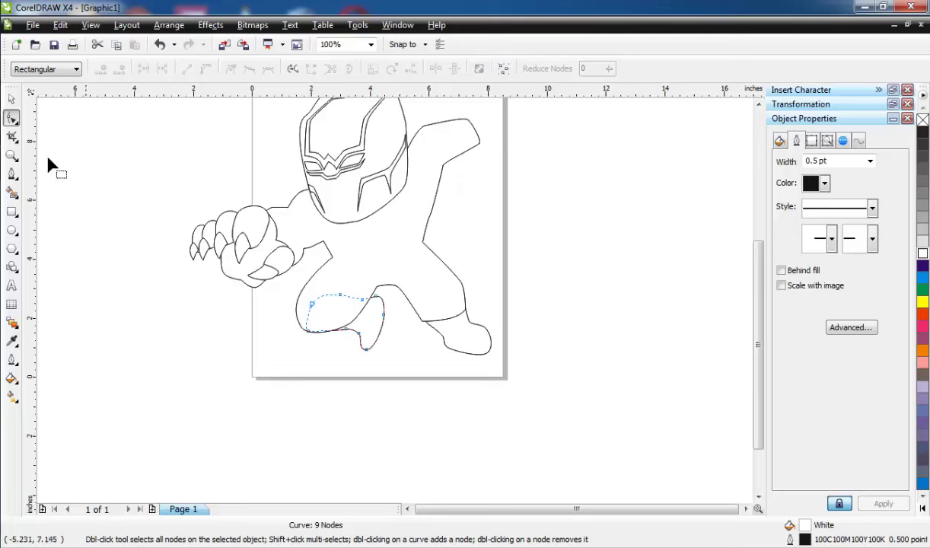
Step: Draw a closed outline of the raised hand with curled fingers and thumb at the arm's end, about 1.7 inches wide and high
{"action": "left_click", "coordinate": [11, 174]}
{"action": "scroll", "coordinate": [395, 305], "scroll_direction": "up", "scroll_amount": 1}
{"action": "left_click_drag", "start_coordinate": [463, 327], "coordinate": [462, 319]}
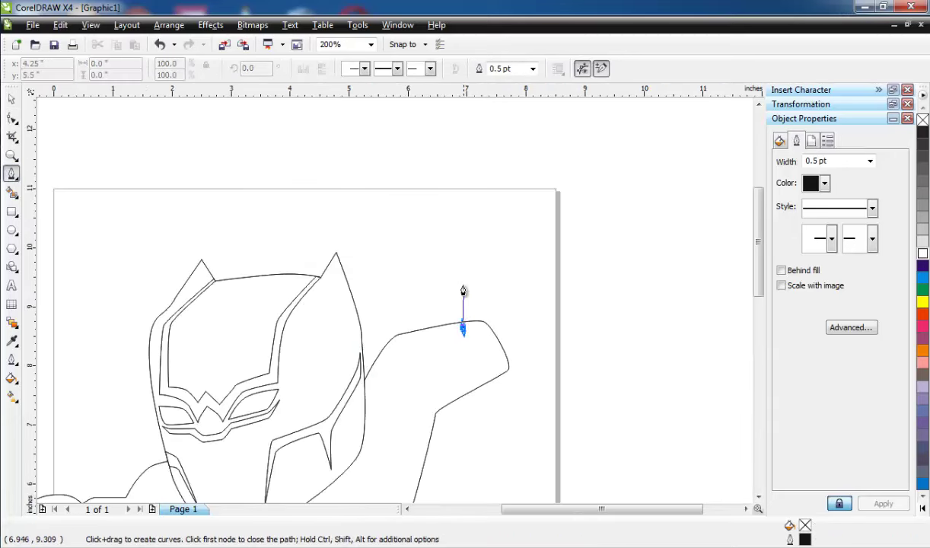
{"action": "left_click_drag", "start_coordinate": [462, 284], "coordinate": [509, 277]}
{"action": "left_click_drag", "start_coordinate": [517, 281], "coordinate": [525, 280]}
{"action": "left_click_drag", "start_coordinate": [542, 279], "coordinate": [525, 379]}
{"action": "left_click", "coordinate": [503, 373]}
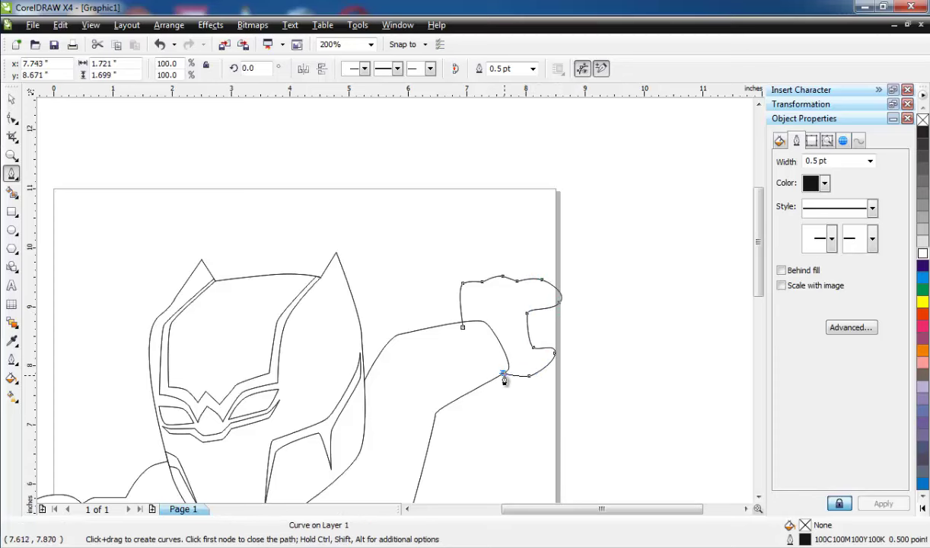
{"action": "left_click", "coordinate": [463, 329]}
Step: Place the new raised hand behind the arm shape
{"action": "left_click", "coordinate": [177, 27]}
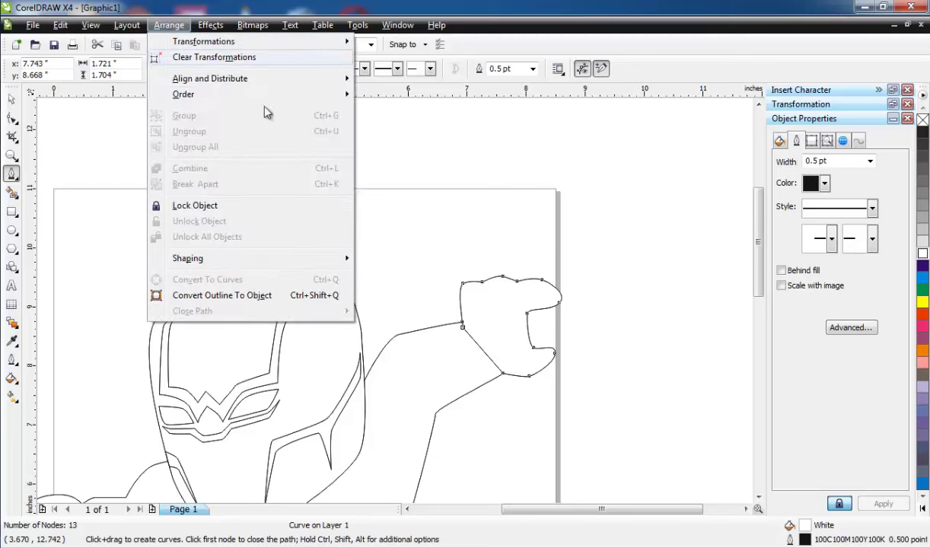
{"action": "mouse_move", "coordinate": [288, 96]}
{"action": "left_click", "coordinate": [408, 217]}
{"action": "left_click", "coordinate": [423, 372]}
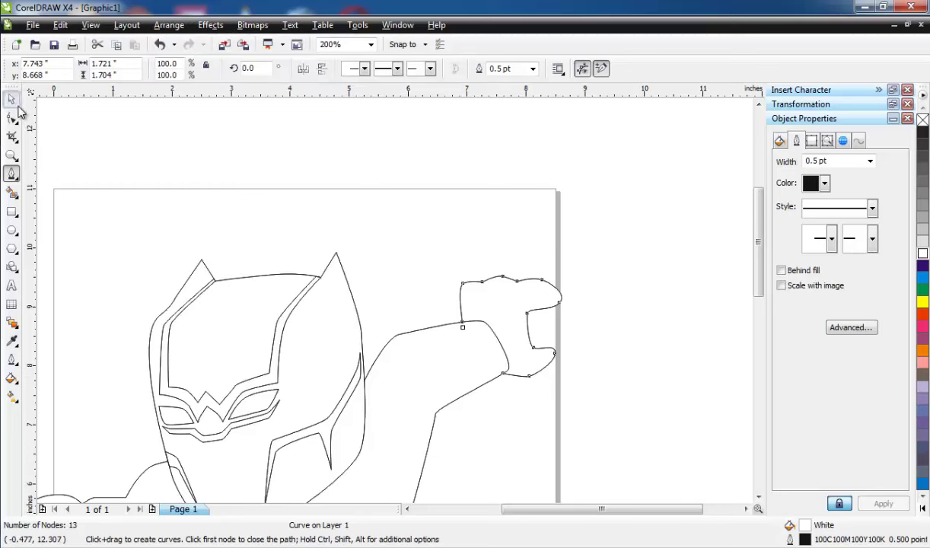
{"action": "left_click", "coordinate": [14, 121]}
{"action": "left_click", "coordinate": [11, 100]}
{"action": "left_click", "coordinate": [295, 246]}
{"action": "scroll", "coordinate": [372, 333], "scroll_direction": "down", "scroll_amount": 2}
{"action": "scroll", "coordinate": [386, 313], "scroll_direction": "up", "scroll_amount": 1}
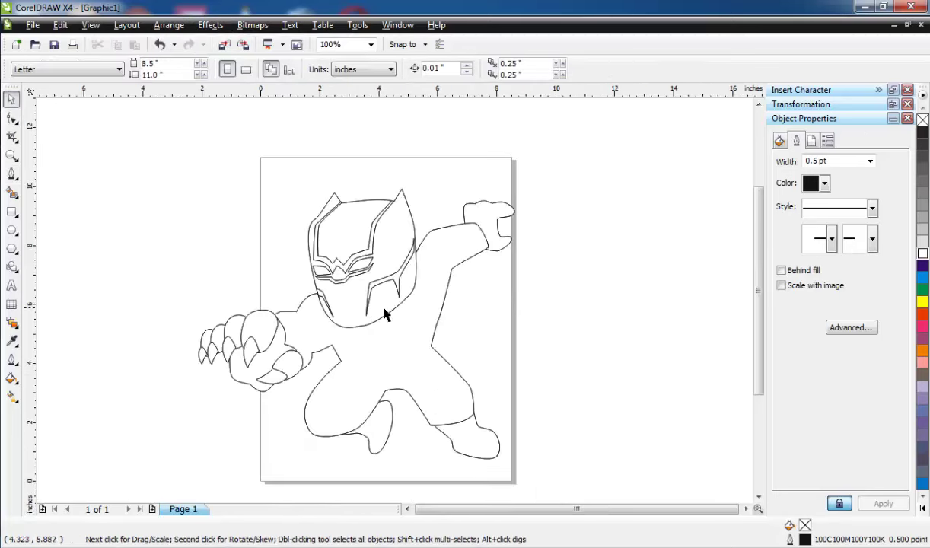
Step: Draw a closed, pointed claw about 0.44 by 0.29 inches on the raised hand's outermost fingertip
{"action": "left_click", "coordinate": [12, 177]}
{"action": "scroll", "coordinate": [404, 296], "scroll_direction": "up", "scroll_amount": 3}
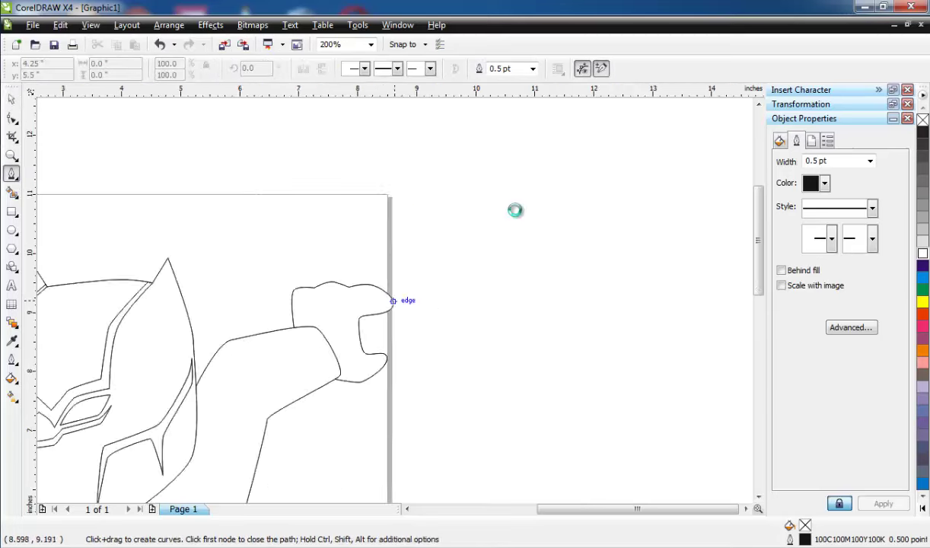
{"action": "left_click", "coordinate": [380, 289]}
{"action": "left_click_drag", "start_coordinate": [419, 286], "coordinate": [450, 290]}
{"action": "left_click", "coordinate": [482, 350]}
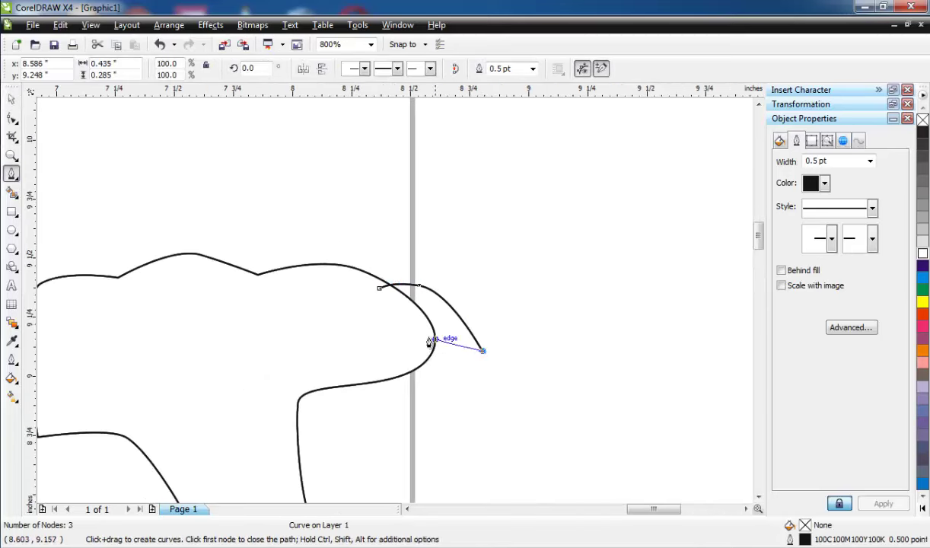
{"action": "left_click_drag", "start_coordinate": [425, 336], "coordinate": [413, 336]}
{"action": "left_click_drag", "start_coordinate": [380, 288], "coordinate": [385, 334]}
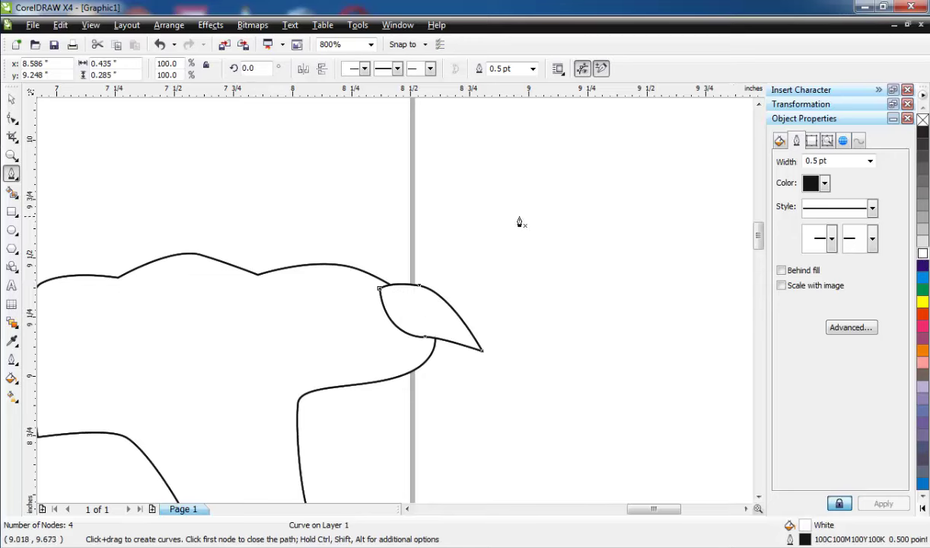
Step: Place the fingertip claw behind the raised hand
{"action": "left_click", "coordinate": [12, 100]}
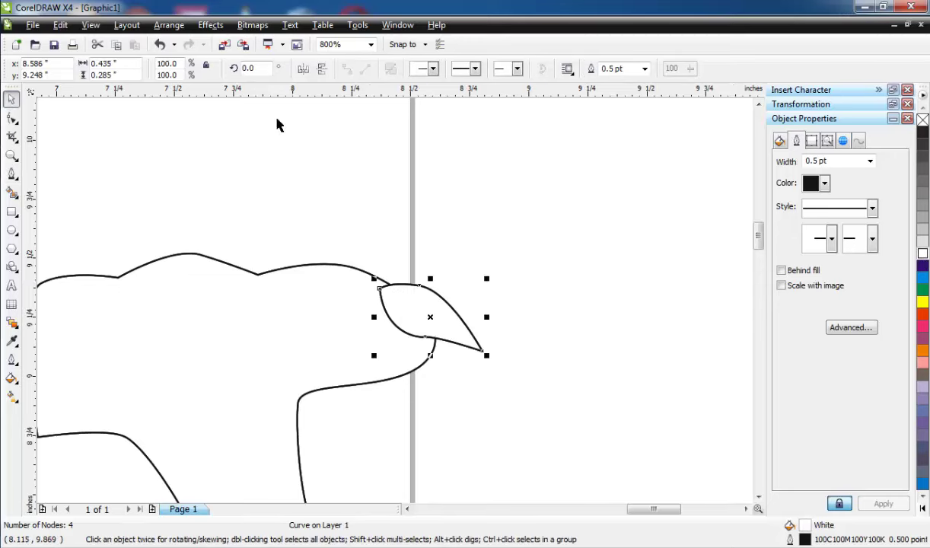
{"action": "left_click", "coordinate": [169, 29]}
{"action": "mouse_move", "coordinate": [271, 97]}
{"action": "left_click", "coordinate": [391, 217]}
{"action": "left_click", "coordinate": [312, 282]}
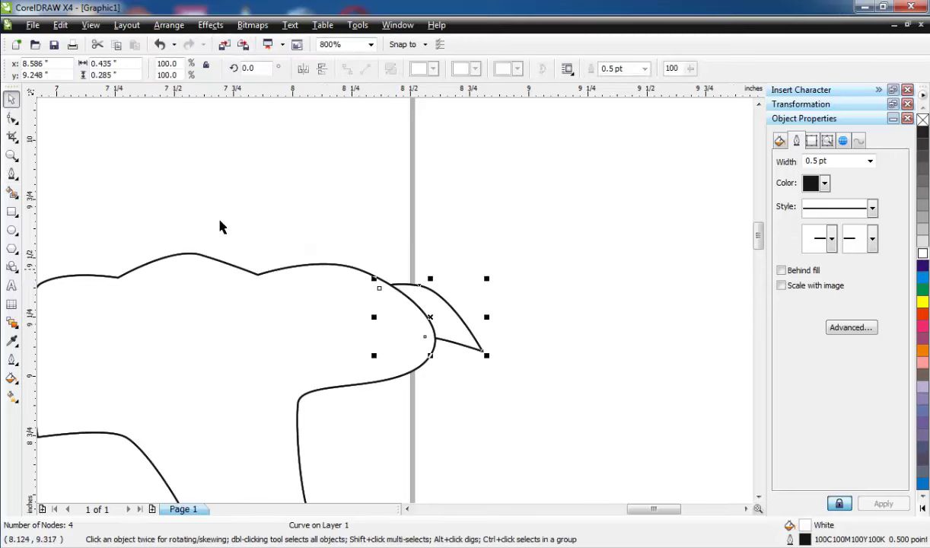
{"action": "left_click", "coordinate": [77, 131]}
Step: Copy the fingertip claw to the raised hand's next finger and rotate the copy to follow the finger
{"action": "scroll", "coordinate": [352, 267], "scroll_direction": "up", "scroll_amount": 2}
{"action": "left_click_drag", "start_coordinate": [553, 326], "coordinate": [233, 253]}
{"action": "left_click", "coordinate": [233, 253]}
{"action": "left_click_drag", "start_coordinate": [131, 221], "coordinate": [96, 242]}
{"action": "left_click", "coordinate": [193, 201]}
{"action": "scroll", "coordinate": [145, 289], "scroll_direction": "down", "scroll_amount": 1}
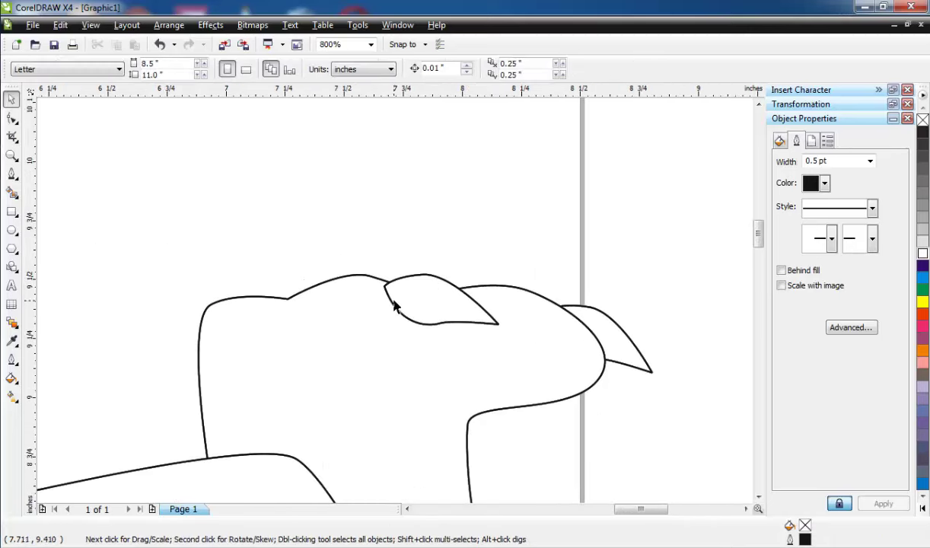
Step: Shift the second claw slightly up toward the knuckle and place it behind the raised hand
{"action": "left_click_drag", "start_coordinate": [394, 306], "coordinate": [412, 289]}
{"action": "left_click", "coordinate": [174, 26]}
{"action": "mouse_move", "coordinate": [293, 95]}
{"action": "left_click", "coordinate": [420, 215]}
{"action": "left_click", "coordinate": [297, 322]}
{"action": "scroll", "coordinate": [412, 289], "scroll_direction": "down", "scroll_amount": 1}
{"action": "left_click", "coordinate": [440, 323]}
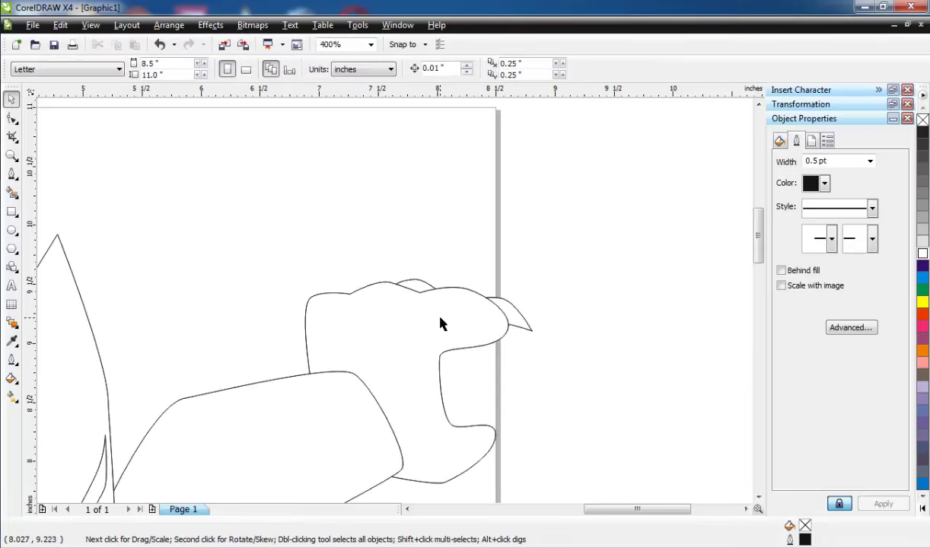
Step: Add a claw copy on the raised hand's thumb, rotated 44 degrees to point upward, and place it behind the hand
{"action": "left_click_drag", "start_coordinate": [524, 320], "coordinate": [498, 416]}
{"action": "left_click", "coordinate": [503, 414]}
{"action": "left_click", "coordinate": [548, 431]}
{"action": "left_click", "coordinate": [169, 25]}
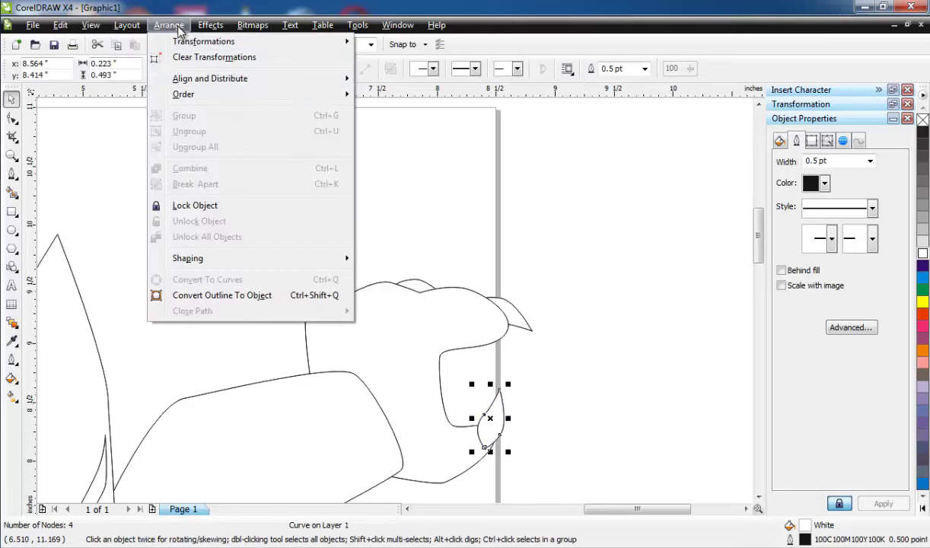
{"action": "mouse_move", "coordinate": [305, 96]}
{"action": "left_click", "coordinate": [391, 218]}
{"action": "left_click", "coordinate": [395, 327]}
{"action": "scroll", "coordinate": [395, 328], "scroll_direction": "down", "scroll_amount": 1}
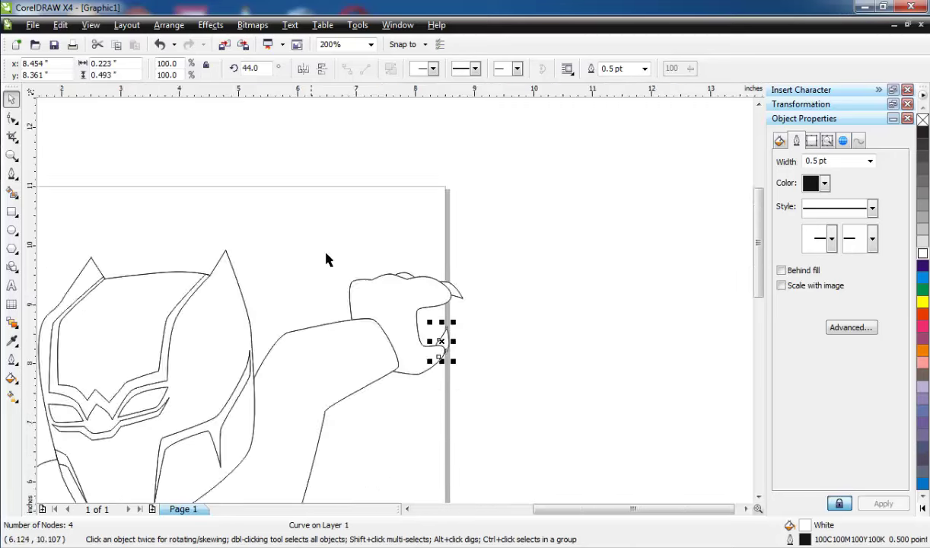
Step: Nudge the thumb claw slightly down and inward
{"action": "scroll", "coordinate": [434, 324], "scroll_direction": "up", "scroll_amount": 2}
{"action": "left_click", "coordinate": [507, 323]}
{"action": "left_click_drag", "start_coordinate": [456, 298], "coordinate": [446, 313]}
{"action": "left_click", "coordinate": [373, 306]}
{"action": "scroll", "coordinate": [385, 306], "scroll_direction": "down", "scroll_amount": 3}
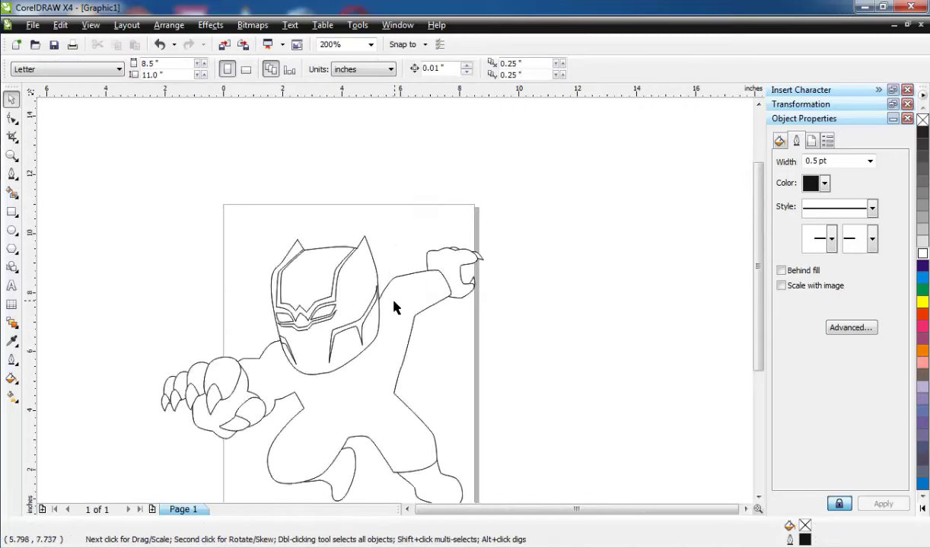
Step: Draw a closed collar tooth hanging below the mask's chin, about 0.59 inches wide and 1.06 inches high
{"action": "scroll", "coordinate": [389, 300], "scroll_direction": "up", "scroll_amount": 1}
{"action": "left_click", "coordinate": [19, 174]}
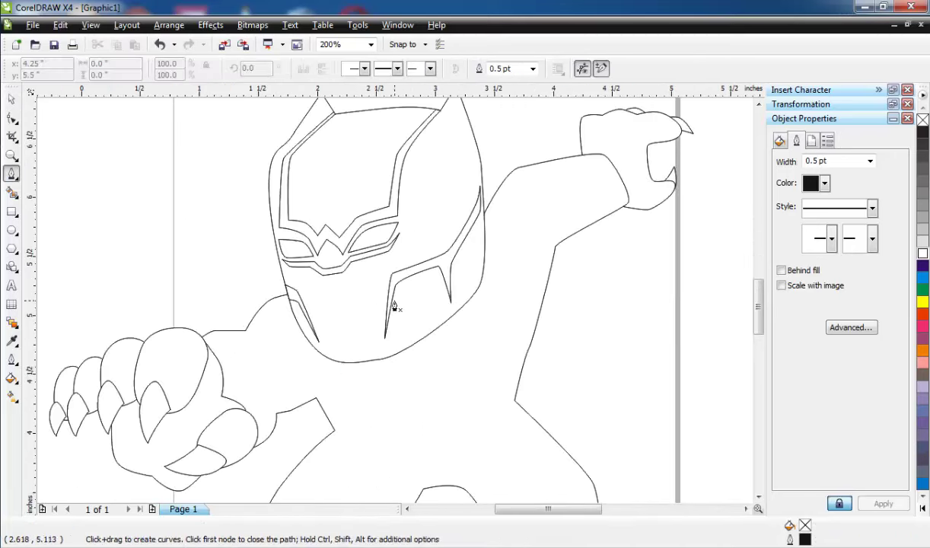
{"action": "scroll", "coordinate": [385, 289], "scroll_direction": "up", "scroll_amount": 1}
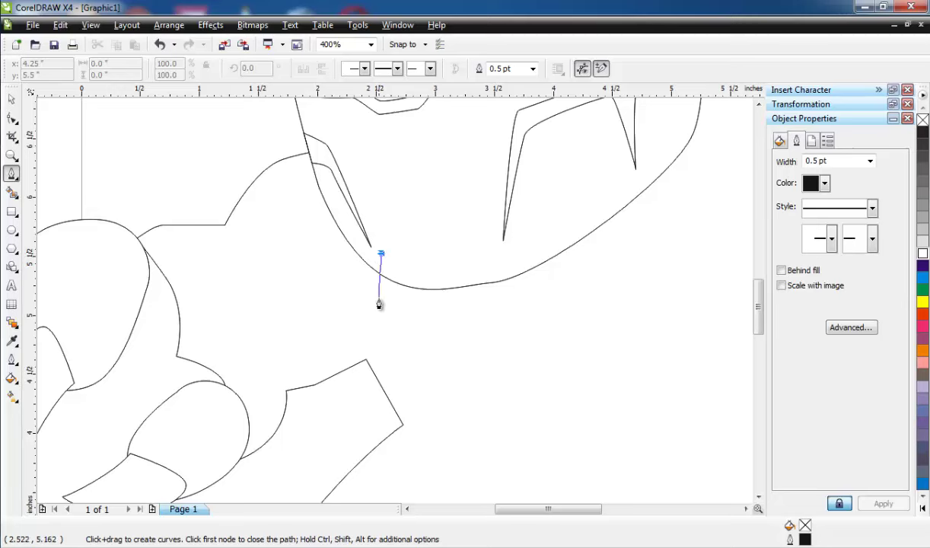
{"action": "left_click", "coordinate": [404, 373]}
{"action": "left_click_drag", "start_coordinate": [429, 310], "coordinate": [449, 266]}
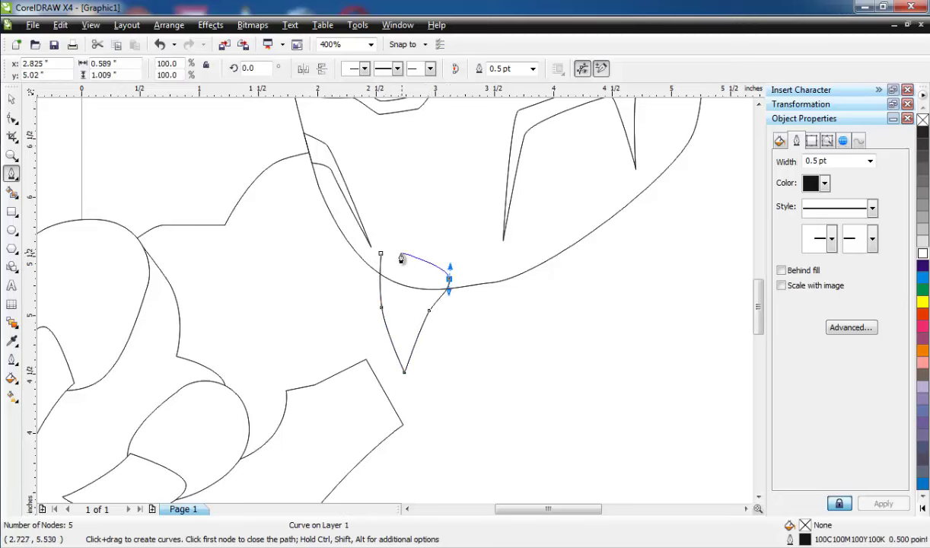
{"action": "left_click_drag", "start_coordinate": [381, 254], "coordinate": [421, 239]}
Step: Place the collar tooth behind the mask
{"action": "left_click", "coordinate": [168, 25]}
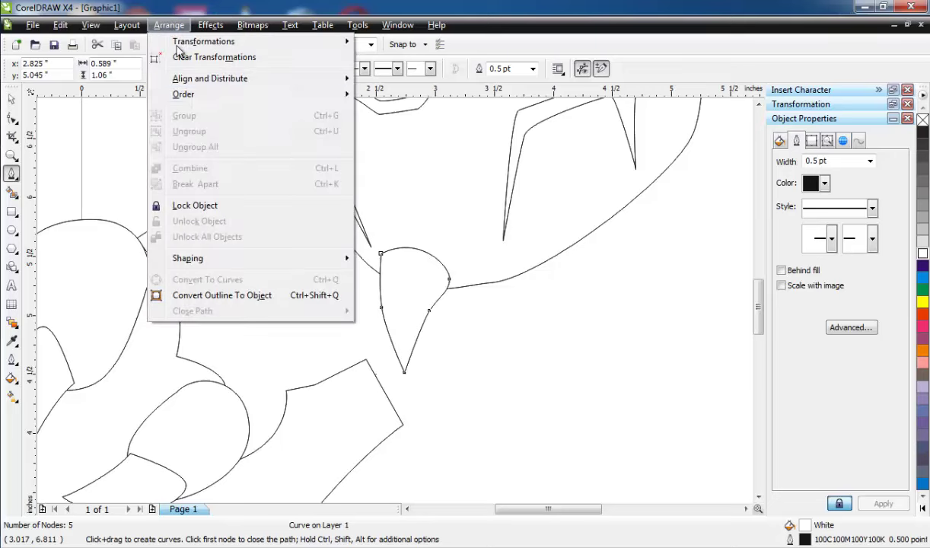
{"action": "mouse_move", "coordinate": [236, 95]}
{"action": "left_click", "coordinate": [393, 218]}
{"action": "left_click", "coordinate": [395, 219]}
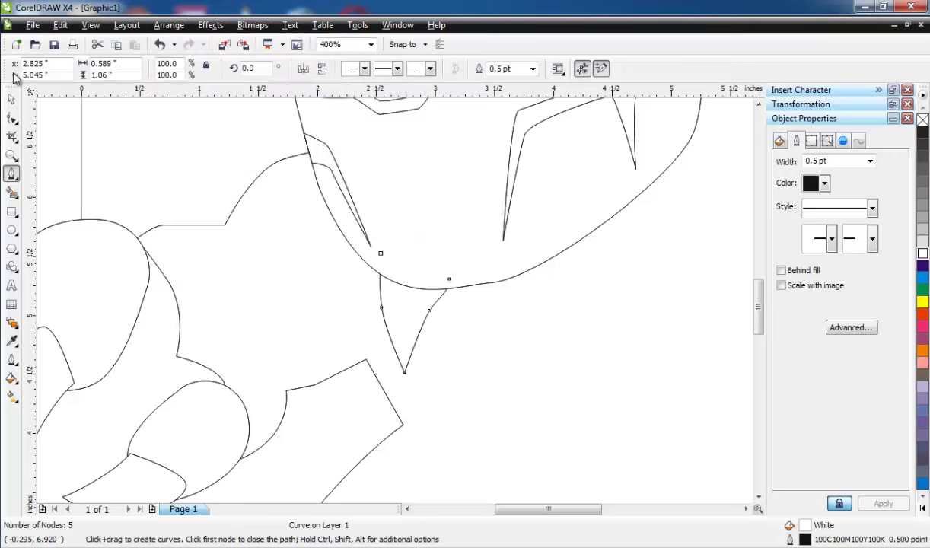
{"action": "left_click", "coordinate": [12, 100]}
{"action": "left_click", "coordinate": [114, 123]}
{"action": "scroll", "coordinate": [400, 305], "scroll_direction": "down", "scroll_amount": 2}
{"action": "scroll", "coordinate": [403, 306], "scroll_direction": "up", "scroll_amount": 1}
{"action": "scroll", "coordinate": [401, 314], "scroll_direction": "up", "scroll_amount": 1}
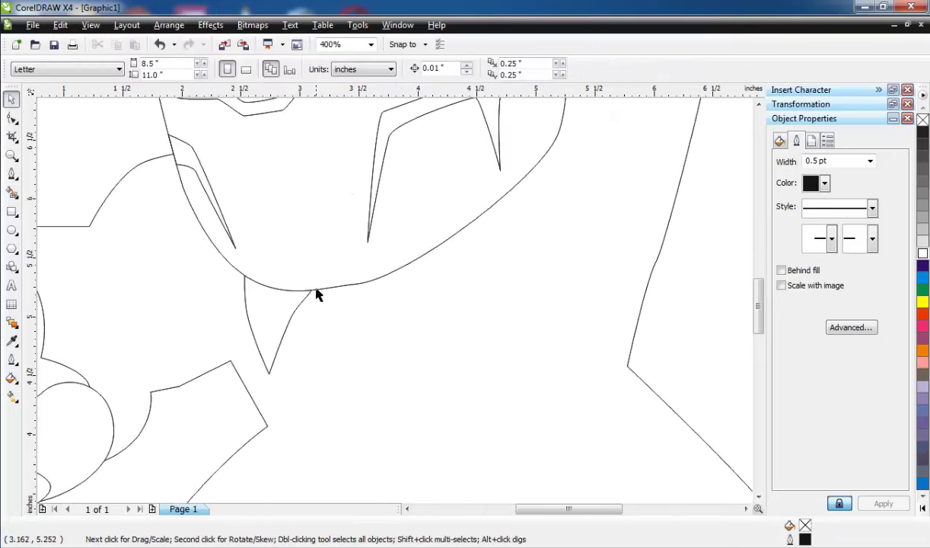
Step: Add three copies of the collar tooth along the mask's right jaw, rotating them to 28.1 and 46.8 degrees
{"action": "left_click", "coordinate": [417, 296]}
{"action": "left_click", "coordinate": [417, 296]}
{"action": "left_click_drag", "start_coordinate": [340, 210], "coordinate": [440, 254]}
{"action": "right_click", "coordinate": [440, 255]}
{"action": "left_click", "coordinate": [440, 254]}
{"action": "left_click_drag", "start_coordinate": [378, 208], "coordinate": [416, 265]}
{"action": "left_click_drag", "start_coordinate": [436, 268], "coordinate": [472, 217]}
{"action": "right_click", "coordinate": [501, 218]}
{"action": "scroll", "coordinate": [480, 225], "scroll_direction": "down", "scroll_amount": 1}
{"action": "scroll", "coordinate": [415, 270], "scroll_direction": "up", "scroll_amount": 1}
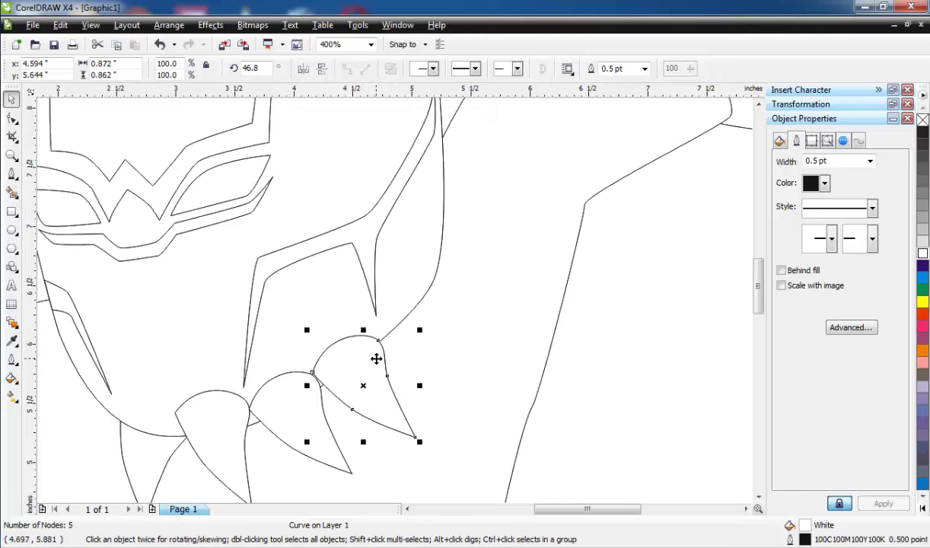
Step: Add two more tooth copies farther up the right jaw, rotating them outward, with the upper one at 260.1 degrees
{"action": "left_click_drag", "start_coordinate": [376, 359], "coordinate": [440, 303]}
{"action": "right_click", "coordinate": [440, 303]}
{"action": "left_click", "coordinate": [368, 307]}
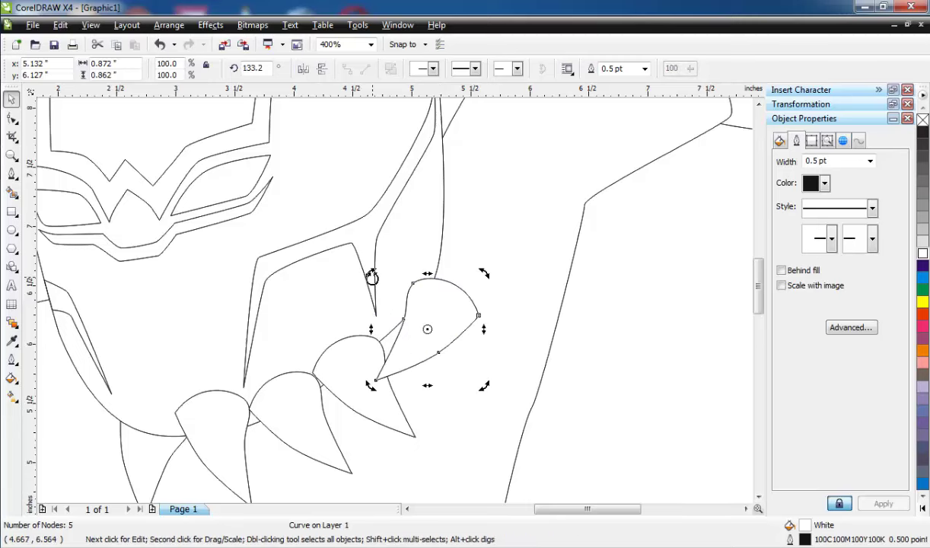
{"action": "left_click_drag", "start_coordinate": [370, 270], "coordinate": [402, 384]}
{"action": "left_click_drag", "start_coordinate": [416, 328], "coordinate": [440, 251]}
{"action": "left_click", "coordinate": [440, 252]}
{"action": "left_click_drag", "start_coordinate": [399, 213], "coordinate": [436, 248]}
{"action": "scroll", "coordinate": [405, 257], "scroll_direction": "down", "scroll_amount": 2}
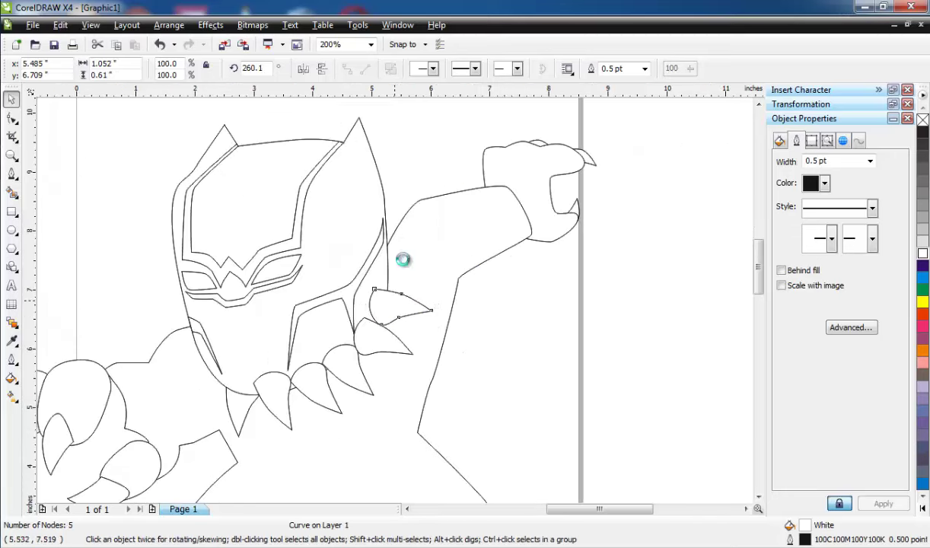
Step: Copy the uppermost tooth above itself beside the mask's right edge and rotate and position it to continue the collar
{"action": "scroll", "coordinate": [399, 255], "scroll_direction": "up", "scroll_amount": 2}
{"action": "left_click_drag", "start_coordinate": [374, 362], "coordinate": [318, 305]}
{"action": "left_click", "coordinate": [380, 291]}
{"action": "left_click_drag", "start_coordinate": [382, 306], "coordinate": [373, 314]}
{"action": "left_click_drag", "start_coordinate": [452, 285], "coordinate": [443, 292]}
Step: Scale the second tooth from the top of the right-hand collar down to 95.2 percent
{"action": "left_click", "coordinate": [413, 385]}
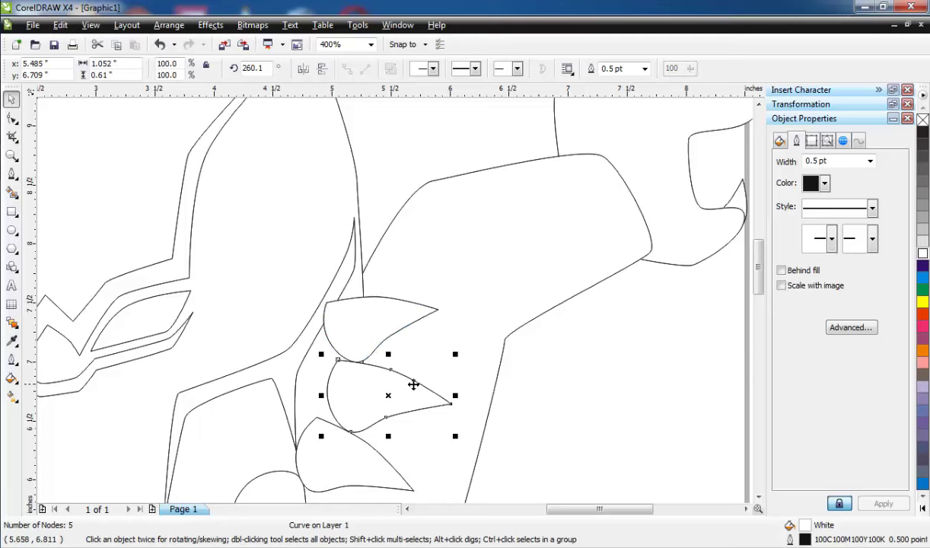
{"action": "left_click_drag", "start_coordinate": [455, 357], "coordinate": [451, 353]}
{"action": "scroll", "coordinate": [450, 354], "scroll_direction": "down", "scroll_amount": 2}
{"action": "scroll", "coordinate": [394, 304], "scroll_direction": "up", "scroll_amount": 2}
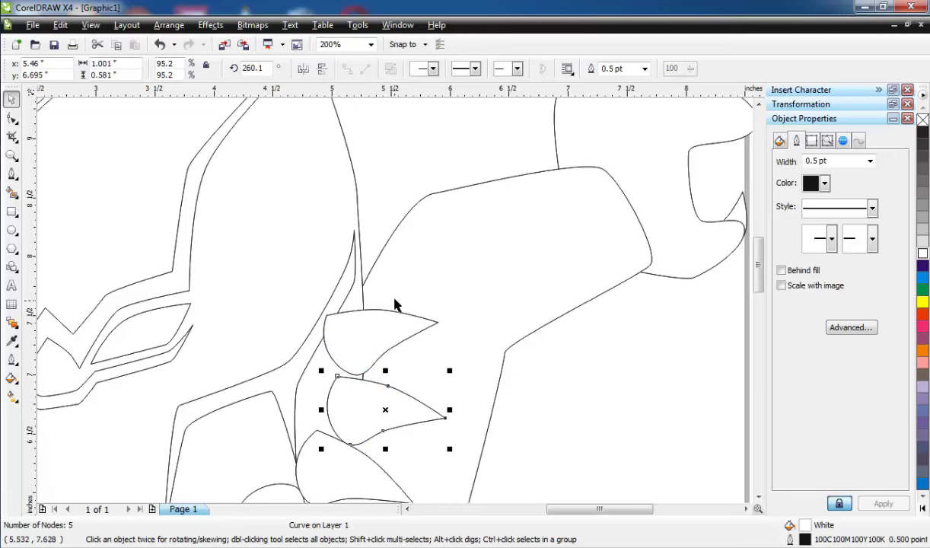
{"action": "scroll", "coordinate": [384, 316], "scroll_direction": "down", "scroll_amount": 3}
{"action": "scroll", "coordinate": [384, 318], "scroll_direction": "up", "scroll_amount": 2}
Step: Select the six copied collar teeth along the right jaw and place them behind the mask
{"action": "left_click", "coordinate": [293, 390]}
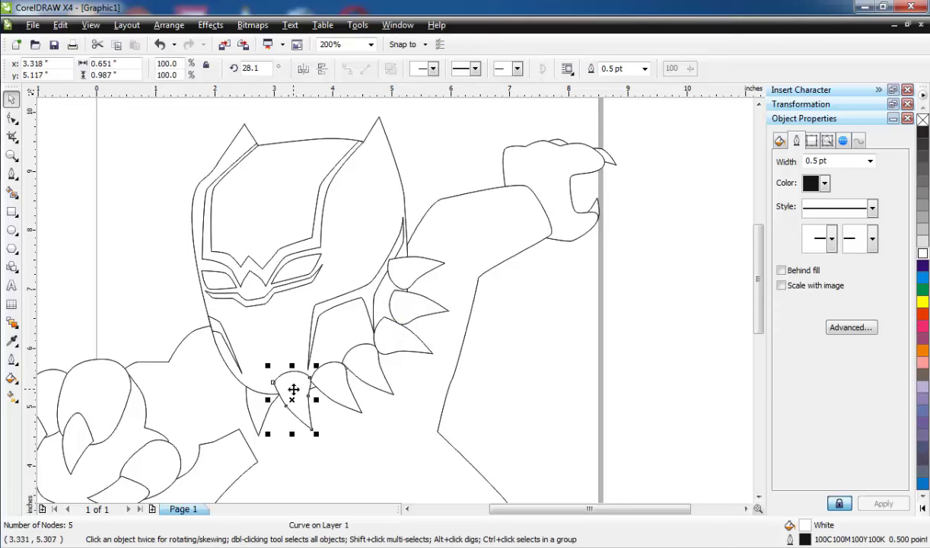
{"action": "left_click", "coordinate": [333, 400], "text": "shift"}
{"action": "left_click", "coordinate": [379, 378], "text": "shift"}
{"action": "left_click", "coordinate": [420, 272], "text": "shift"}
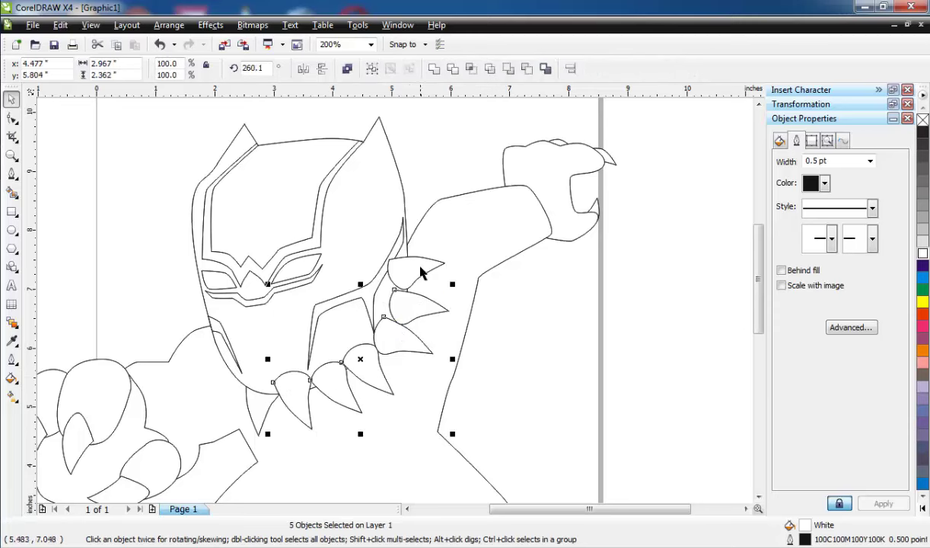
{"action": "left_click", "coordinate": [169, 26]}
{"action": "mouse_move", "coordinate": [297, 102]}
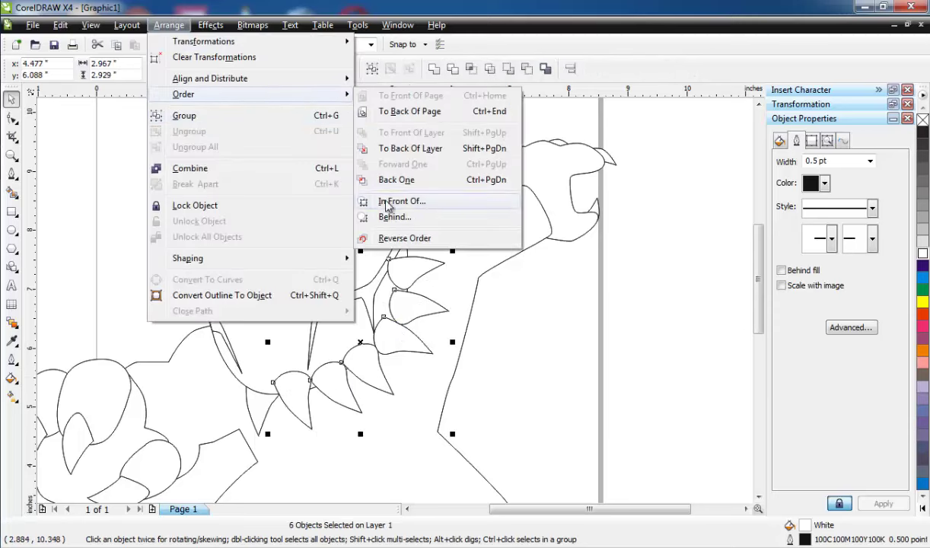
{"action": "left_click", "coordinate": [417, 312]}
{"action": "left_click", "coordinate": [358, 242]}
{"action": "left_click", "coordinate": [245, 323]}
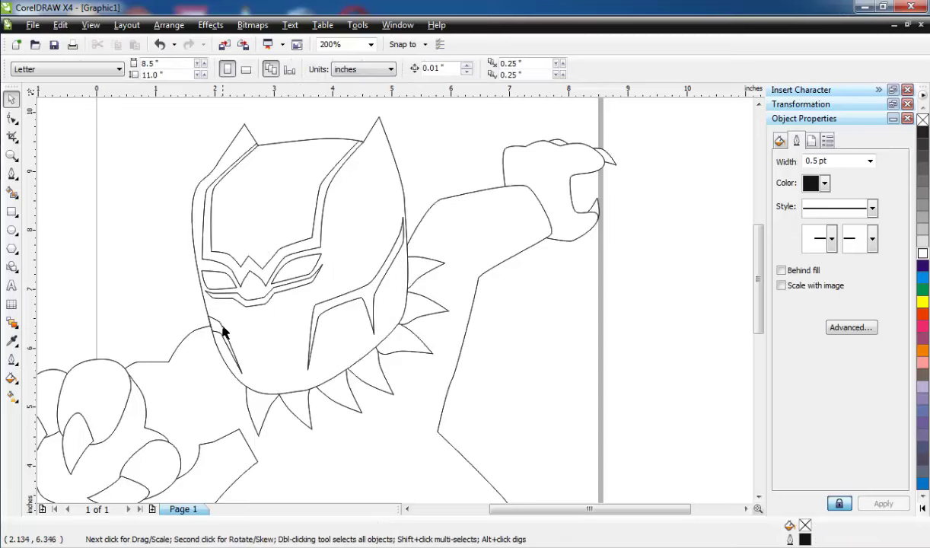
Step: Copy the chin tooth to the mask's left jaw and rotate the copy to point outward and down
{"action": "scroll", "coordinate": [219, 349], "scroll_direction": "up", "scroll_amount": 2}
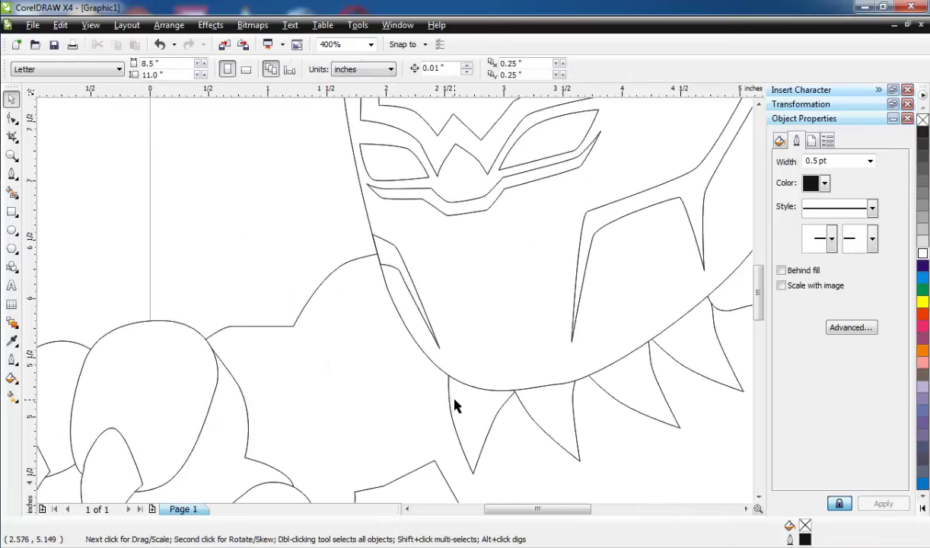
{"action": "left_click", "coordinate": [379, 347]}
{"action": "left_click_drag", "start_coordinate": [376, 297], "coordinate": [459, 318]}
{"action": "key", "text": "ctrl+z"}
{"action": "left_click", "coordinate": [322, 257]}
{"action": "left_click", "coordinate": [399, 337]}
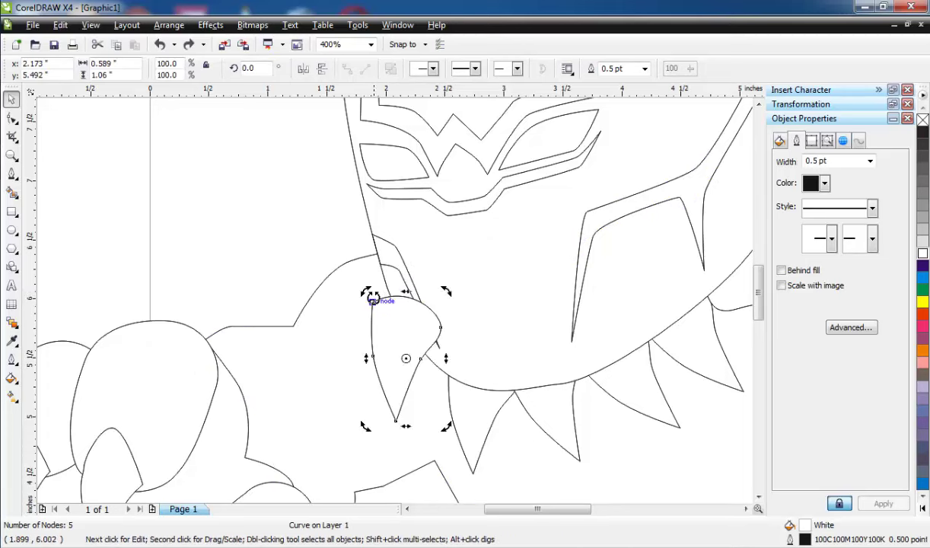
{"action": "left_click_drag", "start_coordinate": [362, 280], "coordinate": [438, 305]}
Step: Copy the left jaw tooth above itself and rotate the copy to 272.1 degrees so it points outward
{"action": "left_click_drag", "start_coordinate": [389, 325], "coordinate": [358, 296]}
{"action": "left_click", "coordinate": [358, 296]}
{"action": "left_click_drag", "start_coordinate": [304, 253], "coordinate": [352, 240]}
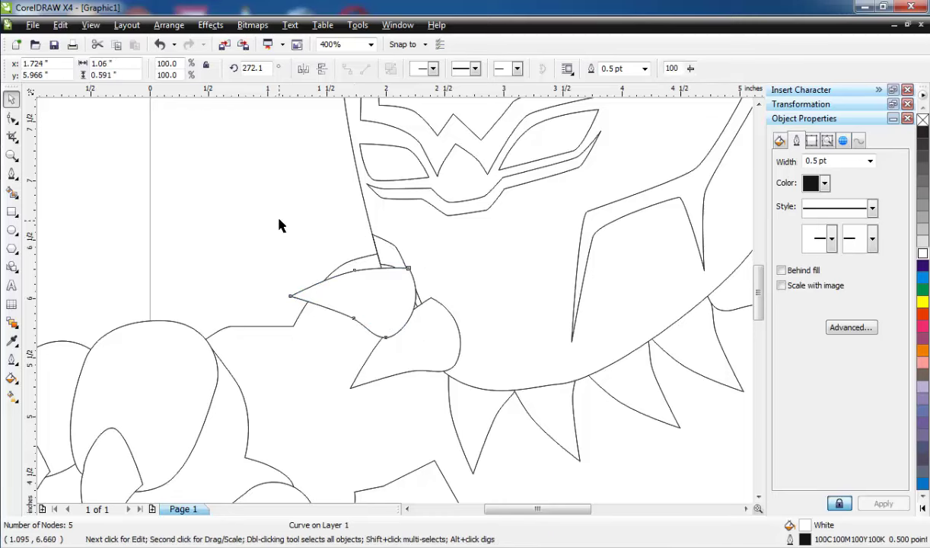
{"action": "left_click", "coordinate": [279, 218]}
Step: Add a third tooth above the others on the mask's left side, rotate it to 307.2 degrees and adjust its position
{"action": "left_click_drag", "start_coordinate": [378, 281], "coordinate": [396, 212]}
{"action": "right_click", "coordinate": [396, 212]}
{"action": "left_click", "coordinate": [397, 212]}
{"action": "left_click_drag", "start_coordinate": [306, 192], "coordinate": [322, 182]}
{"action": "left_click", "coordinate": [323, 184]}
{"action": "left_click_drag", "start_coordinate": [386, 233], "coordinate": [386, 224]}
Step: Select the three left-side collar teeth and place them behind the mask
{"action": "left_click", "coordinate": [335, 277], "text": "shift"}
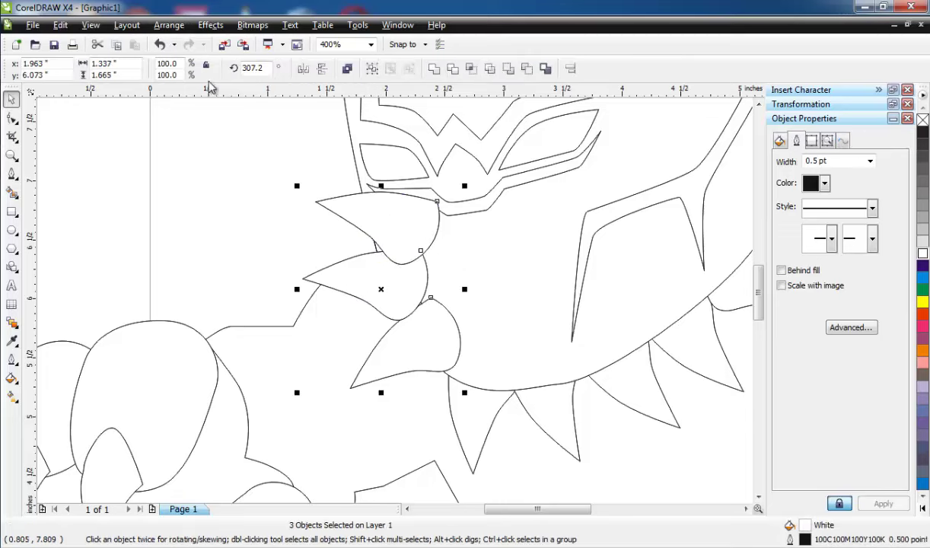
{"action": "left_click", "coordinate": [169, 25]}
{"action": "mouse_move", "coordinate": [319, 99]}
{"action": "left_click", "coordinate": [397, 218]}
{"action": "left_click", "coordinate": [456, 276]}
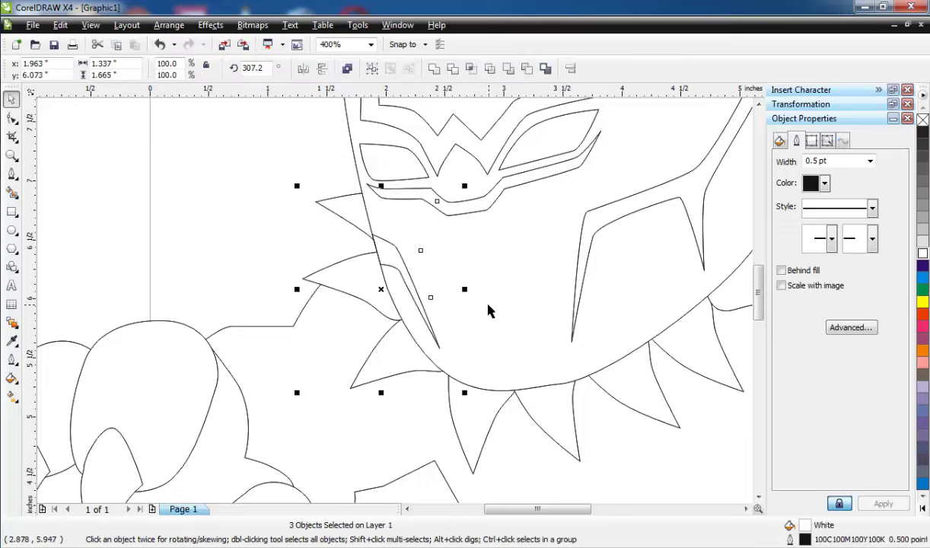
Step: Draw the collar band's curve from the mask's left jaw, beneath the chin, to the teeth at the mask's right side
{"action": "scroll", "coordinate": [480, 302], "scroll_direction": "down", "scroll_amount": 1}
{"action": "key", "text": "Escape"}
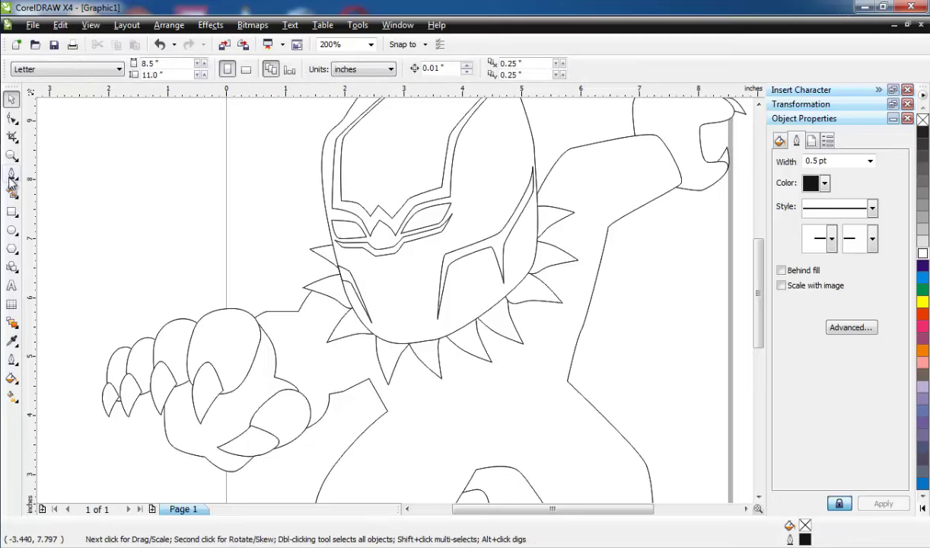
{"action": "left_click", "coordinate": [12, 175]}
{"action": "scroll", "coordinate": [341, 279], "scroll_direction": "up", "scroll_amount": 1}
{"action": "scroll", "coordinate": [394, 307], "scroll_direction": "down", "scroll_amount": 2}
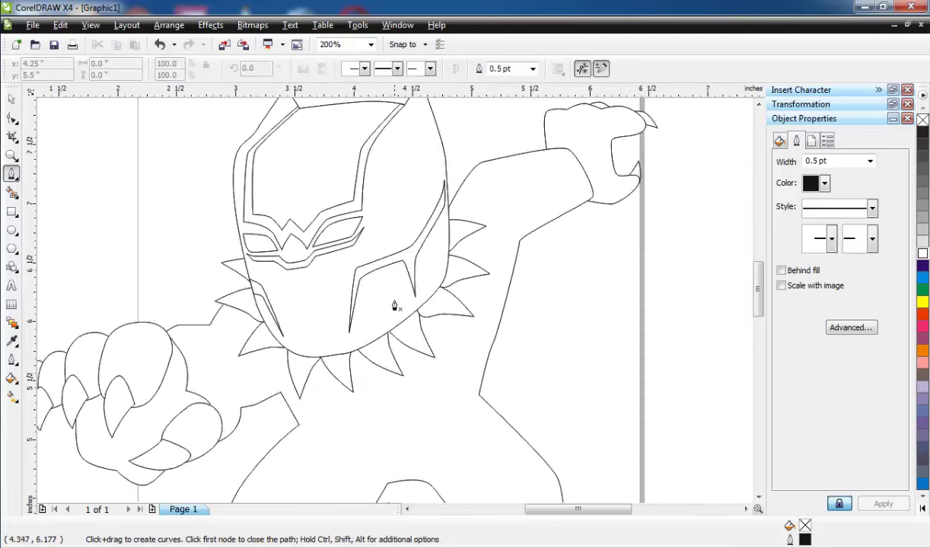
{"action": "scroll", "coordinate": [409, 290], "scroll_direction": "up", "scroll_amount": 2}
{"action": "left_click", "coordinate": [393, 225]}
{"action": "left_click", "coordinate": [376, 235]}
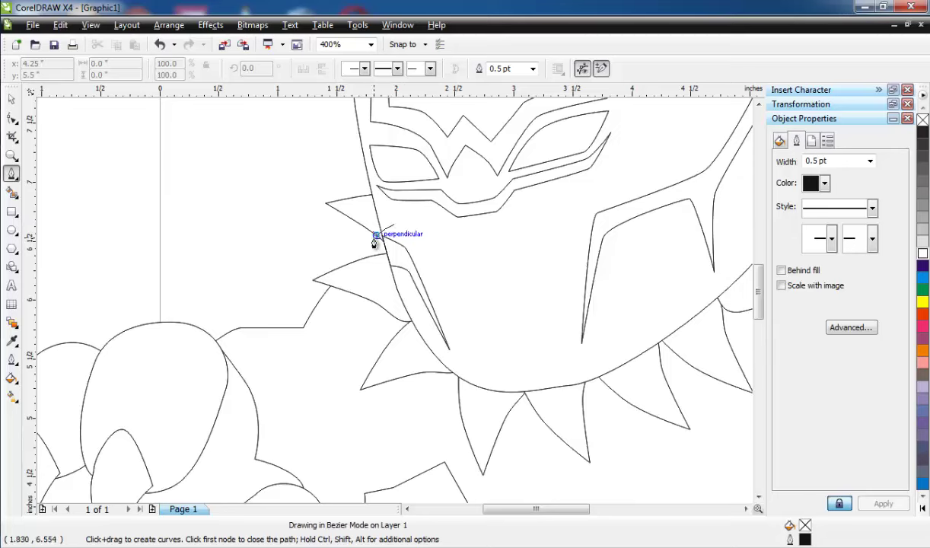
{"action": "left_click_drag", "start_coordinate": [403, 348], "coordinate": [437, 415]}
{"action": "left_click_drag", "start_coordinate": [562, 423], "coordinate": [613, 423]}
{"action": "scroll", "coordinate": [487, 331], "scroll_direction": "down", "scroll_amount": 2}
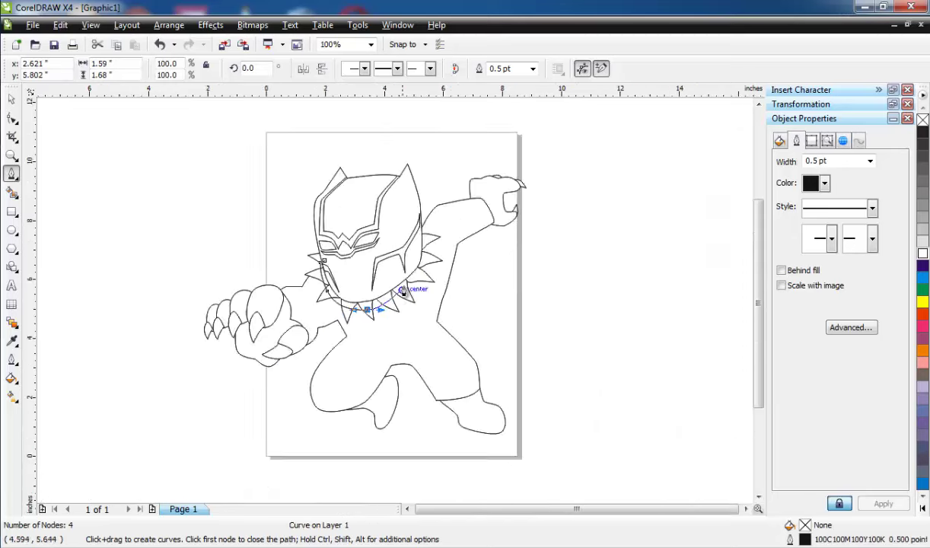
{"action": "scroll", "coordinate": [412, 279], "scroll_direction": "up", "scroll_amount": 1}
{"action": "left_click_drag", "start_coordinate": [417, 292], "coordinate": [434, 260]}
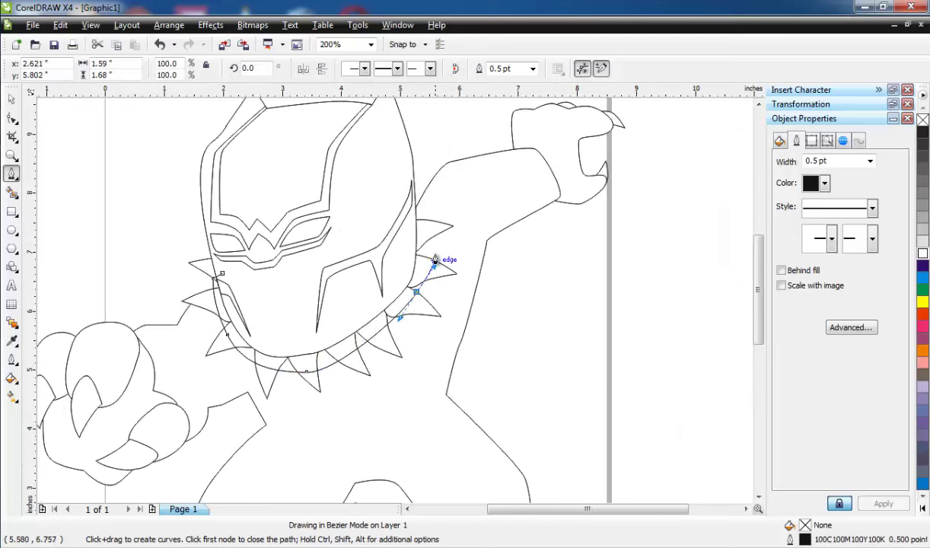
Step: Continue the collar curve up the mask's right side and close it into an outline about 3.67 by 2.93 inches
{"action": "left_click", "coordinate": [424, 223]}
{"action": "scroll", "coordinate": [423, 224], "scroll_direction": "up", "scroll_amount": 2}
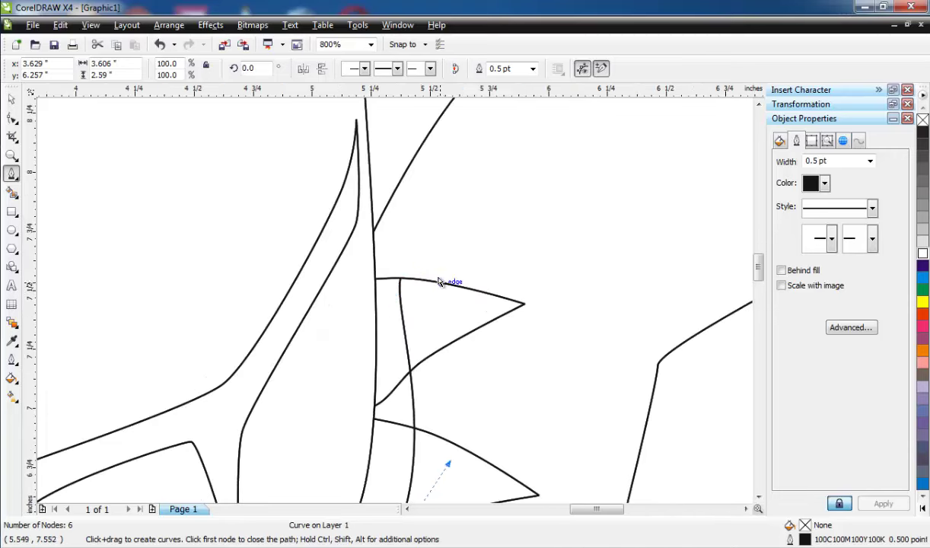
{"action": "key", "text": "ctrl+z"}
{"action": "left_click_drag", "start_coordinate": [417, 241], "coordinate": [407, 210]}
{"action": "left_click", "coordinate": [393, 201]}
{"action": "left_click", "coordinate": [372, 202]}
{"action": "scroll", "coordinate": [410, 288], "scroll_direction": "down", "scroll_amount": 3}
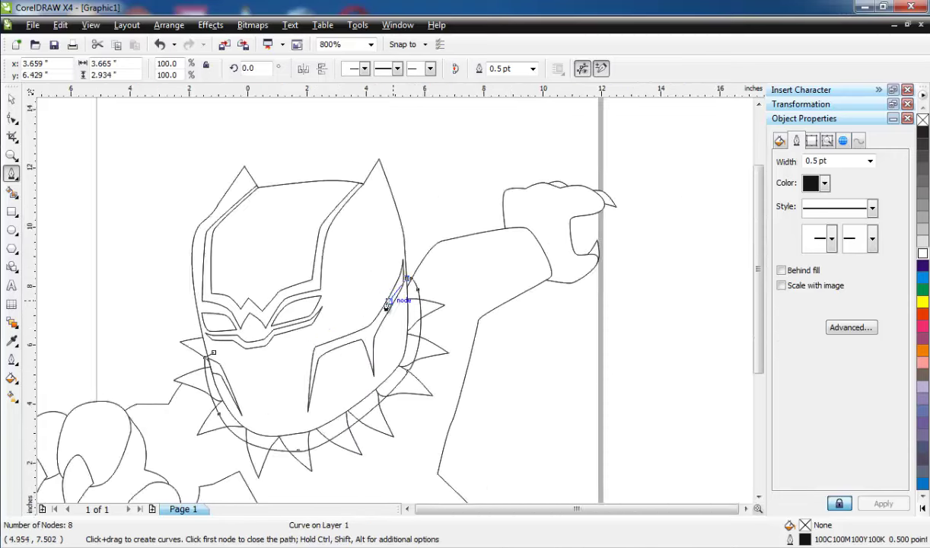
{"action": "scroll", "coordinate": [387, 304], "scroll_direction": "down", "scroll_amount": 2}
{"action": "left_click", "coordinate": [329, 294]}
Step: Fill the collar band shape with white and place it behind the mask
{"action": "left_click", "coordinate": [922, 253]}
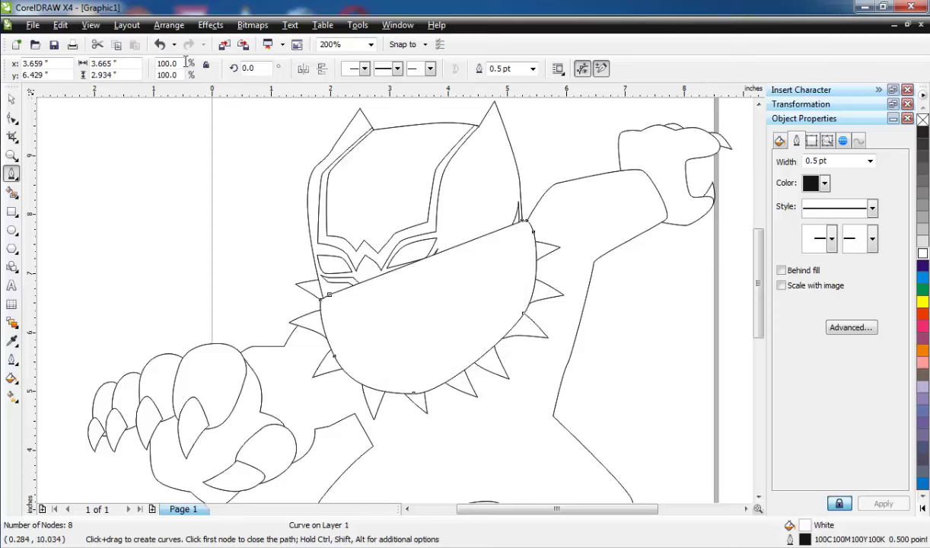
{"action": "left_click", "coordinate": [126, 25]}
{"action": "mouse_move", "coordinate": [182, 92]}
{"action": "left_click", "coordinate": [376, 213]}
{"action": "left_click", "coordinate": [384, 175]}
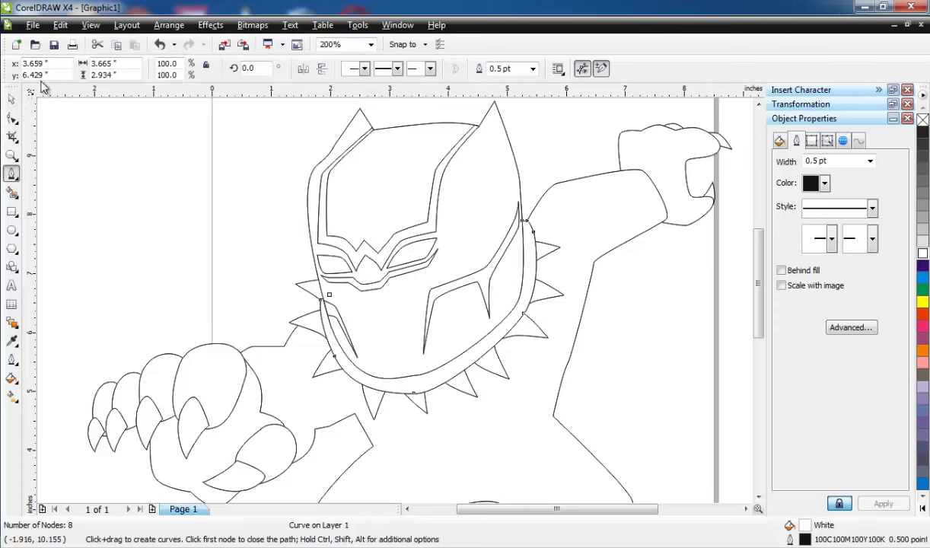
Step: Place the collar band behind the collar teeth and deselect it
{"action": "left_click", "coordinate": [169, 25]}
{"action": "mouse_move", "coordinate": [218, 94]}
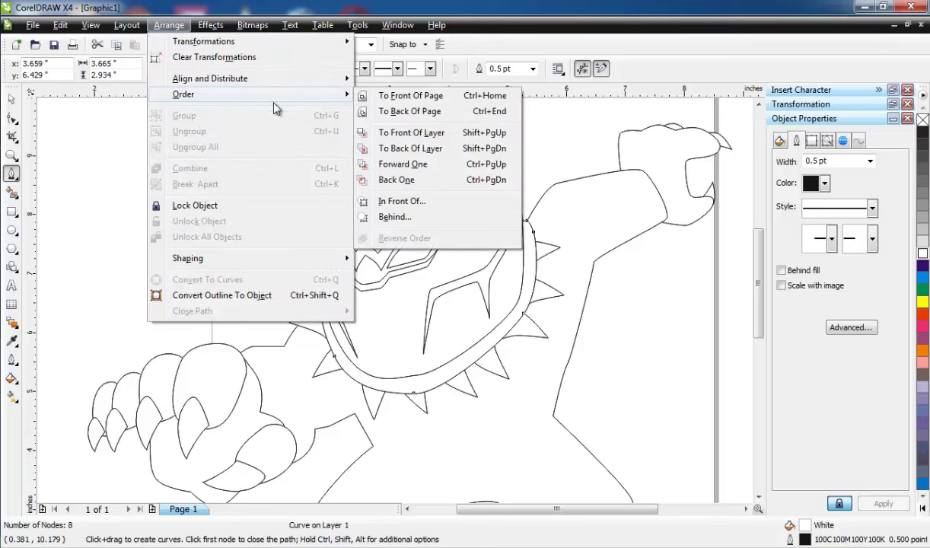
{"action": "left_click", "coordinate": [416, 218]}
{"action": "left_click", "coordinate": [373, 384]}
{"action": "left_click", "coordinate": [11, 103]}
{"action": "key", "text": "Escape"}
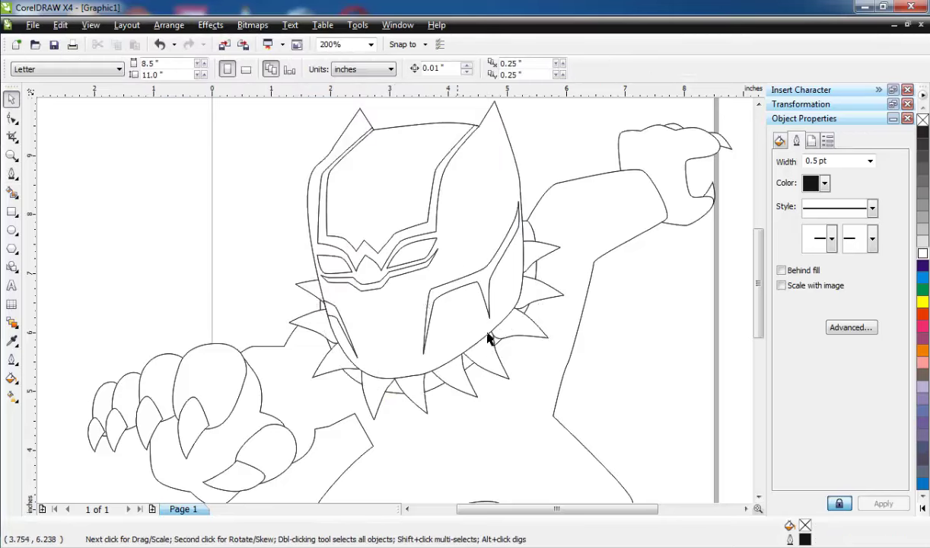
Step: Draw the inner edge of a wrist cuff as a curve across the raised forearm
{"action": "scroll", "coordinate": [494, 337], "scroll_direction": "down", "scroll_amount": 1}
{"action": "left_click", "coordinate": [11, 173]}
{"action": "scroll", "coordinate": [448, 228], "scroll_direction": "up", "scroll_amount": 2}
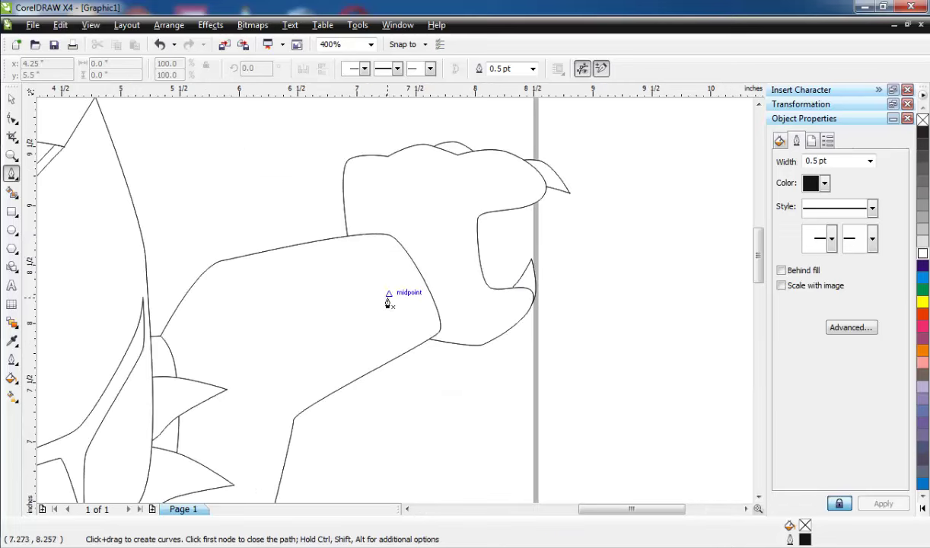
{"action": "left_click", "coordinate": [296, 245]}
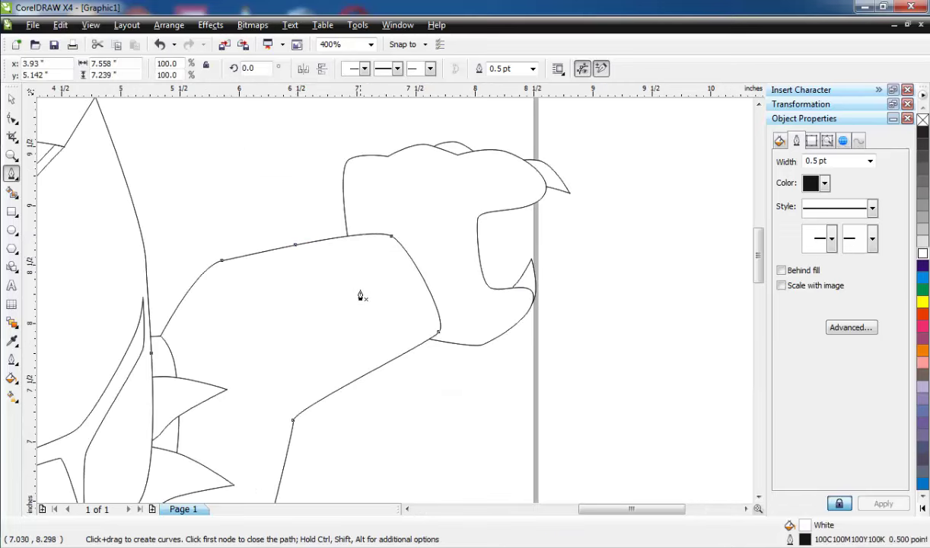
{"action": "mouse_move", "coordinate": [375, 357]}
{"action": "left_mouse_down"}
{"action": "mouse_move", "coordinate": [344, 293]}
{"action": "mouse_move", "coordinate": [308, 255]}
{"action": "left_mouse_up"}
{"action": "left_click", "coordinate": [296, 244]}
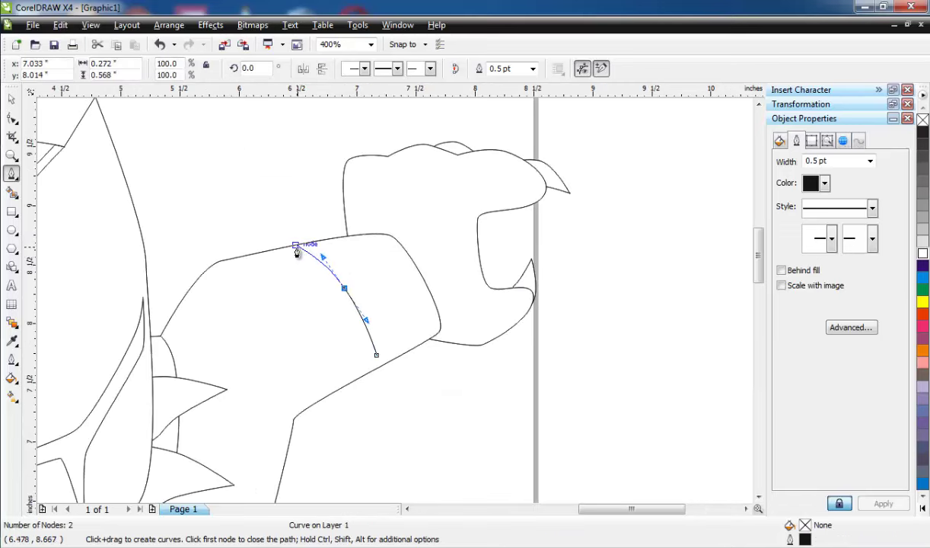
Step: Complete the raised arm's cuff around the wrist, about 1.28 by 1.26 inches, and fill it with white
{"action": "left_click", "coordinate": [303, 230]}
{"action": "left_click", "coordinate": [387, 224]}
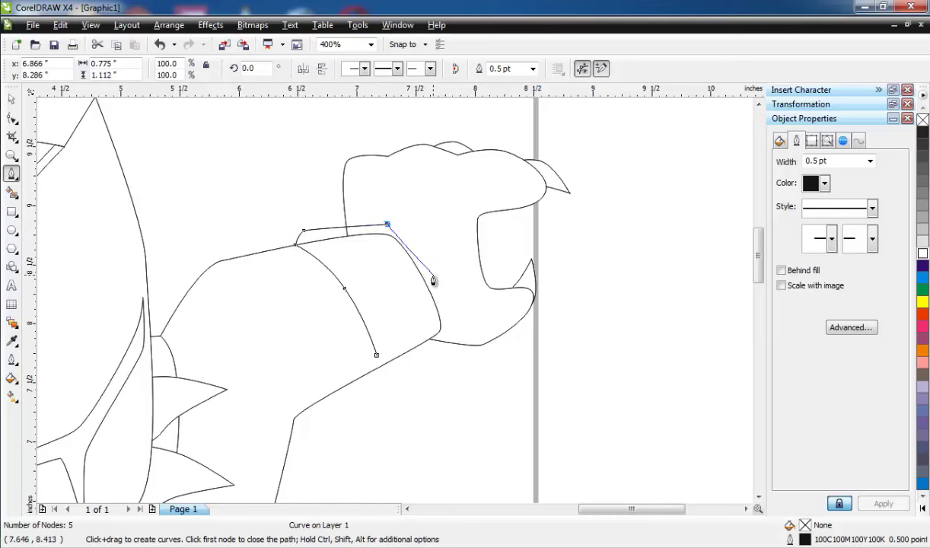
{"action": "left_click_drag", "start_coordinate": [432, 283], "coordinate": [388, 374]}
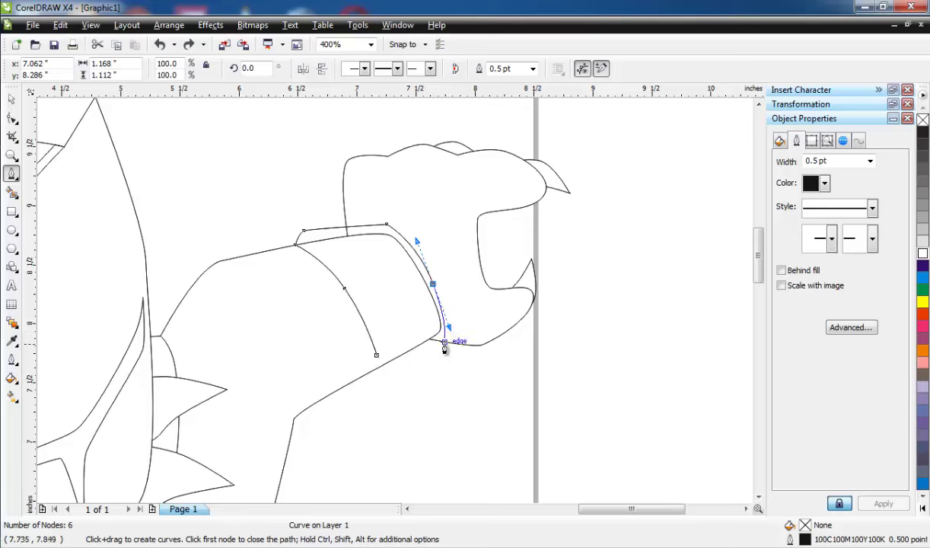
{"action": "scroll", "coordinate": [441, 318], "scroll_direction": "up", "scroll_amount": 1}
{"action": "left_click", "coordinate": [398, 325]}
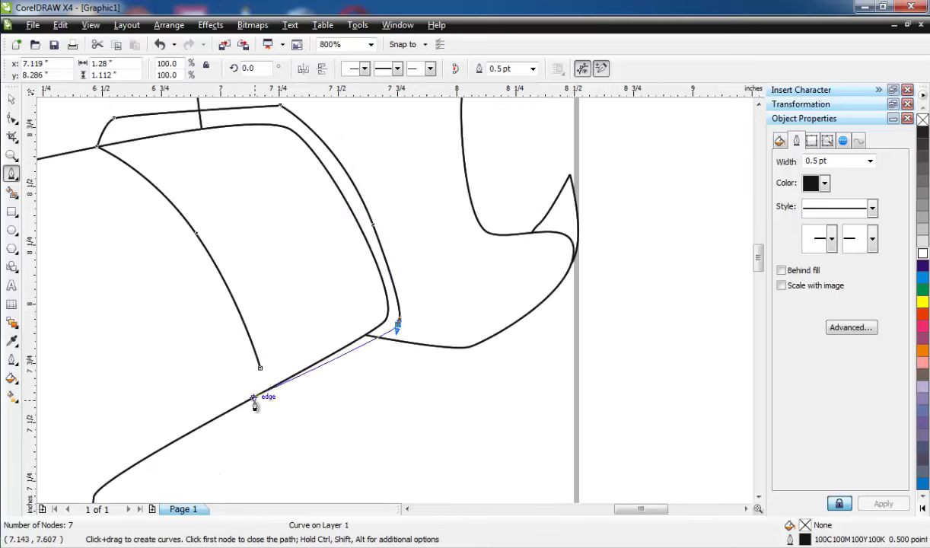
{"action": "left_click", "coordinate": [271, 401]}
{"action": "left_click", "coordinate": [253, 401]}
{"action": "left_click", "coordinate": [260, 369]}
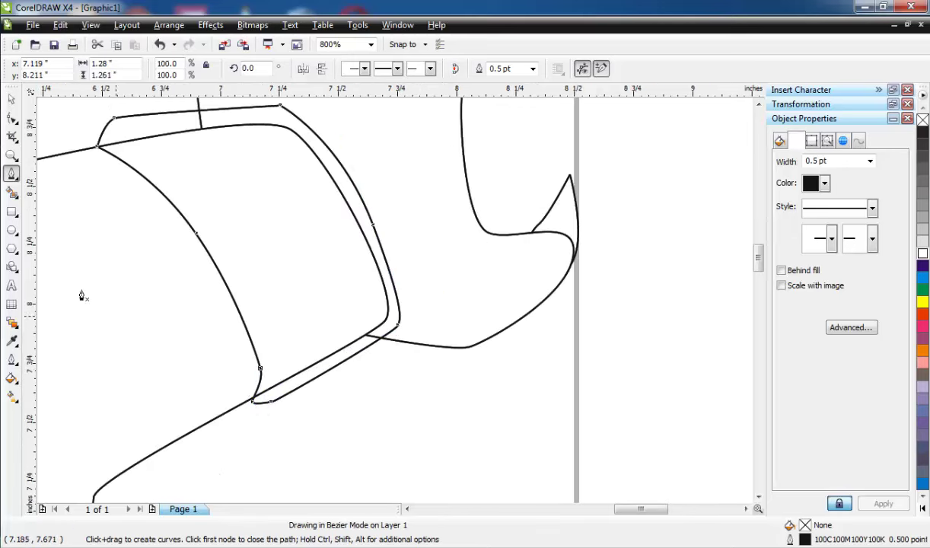
{"action": "key", "text": "space"}
{"action": "scroll", "coordinate": [255, 320], "scroll_direction": "down", "scroll_amount": 2}
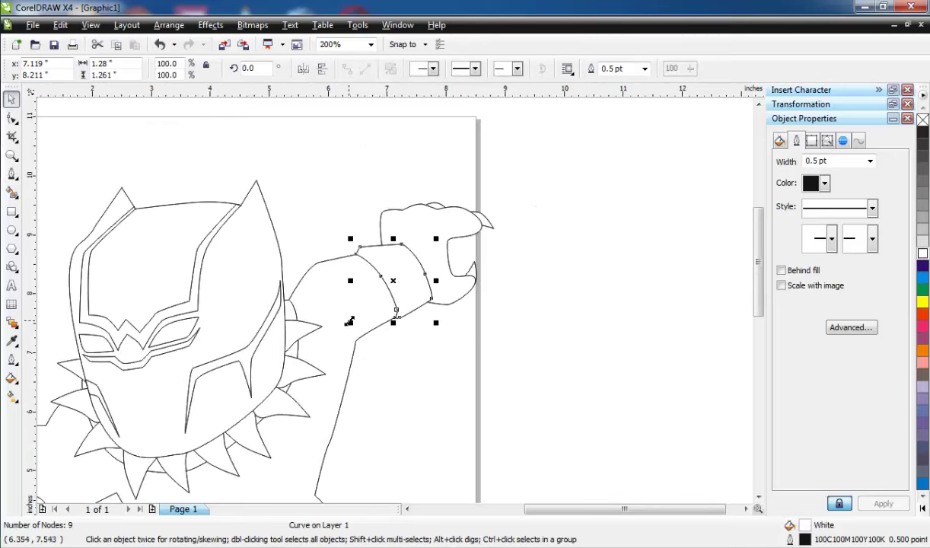
Step: Draw the upper and outer edges of a cuff around the wrist of the large clawed hand, curving down to the forearm's lower edge
{"action": "scroll", "coordinate": [312, 345], "scroll_direction": "down", "scroll_amount": 1}
{"action": "scroll", "coordinate": [154, 402], "scroll_direction": "up", "scroll_amount": 2}
{"action": "scroll", "coordinate": [135, 186], "scroll_direction": "down", "scroll_amount": 1}
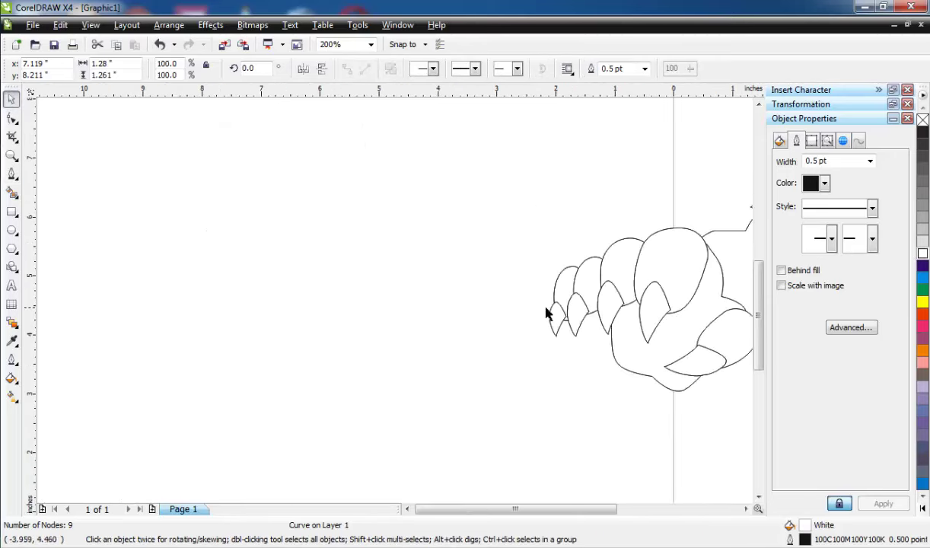
{"action": "scroll", "coordinate": [726, 282], "scroll_direction": "down", "scroll_amount": 1}
{"action": "scroll", "coordinate": [394, 303], "scroll_direction": "up", "scroll_amount": 2}
{"action": "left_click", "coordinate": [12, 173]}
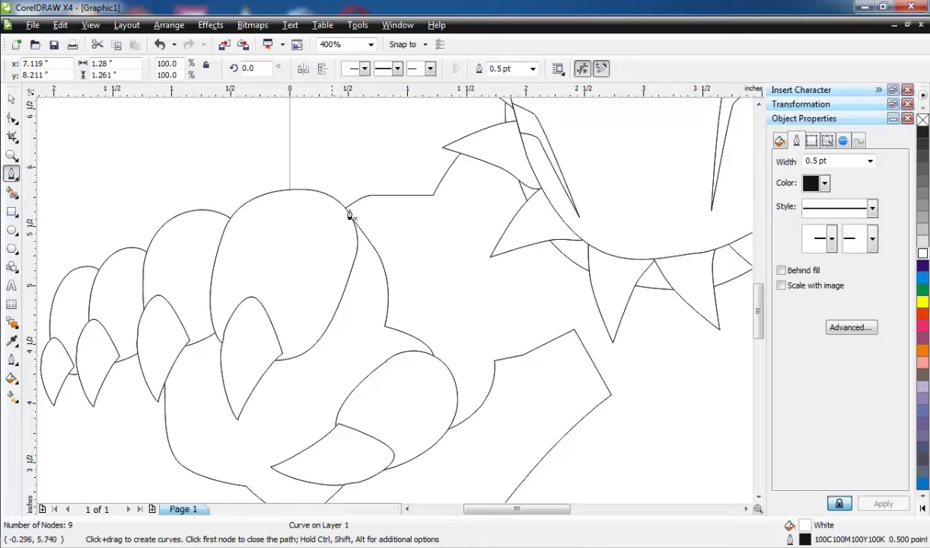
{"action": "left_click", "coordinate": [290, 205]}
{"action": "left_click", "coordinate": [355, 197]}
{"action": "left_click_drag", "start_coordinate": [449, 313], "coordinate": [475, 373]}
{"action": "left_click", "coordinate": [471, 414]}
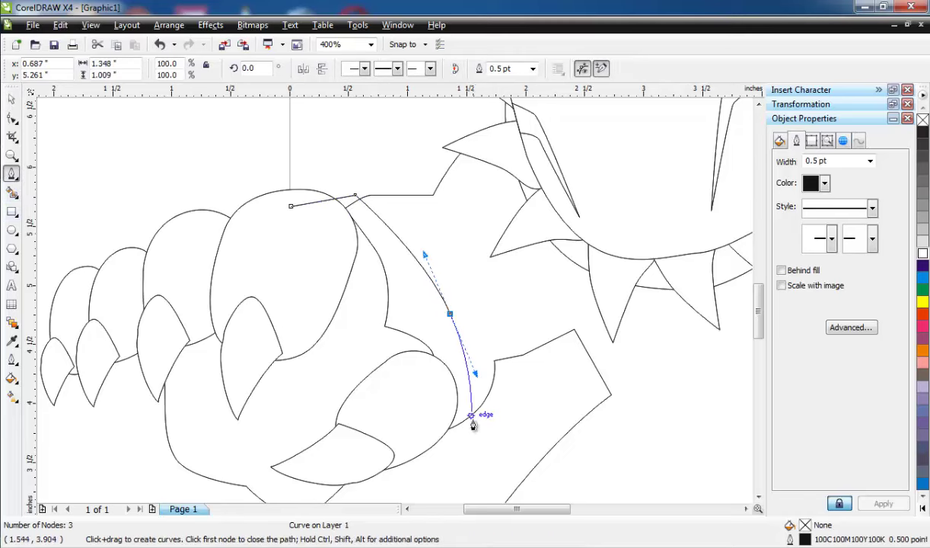
Step: Close the large hand's cuff outline, fill it with white and move its upper-left corner slightly down
{"action": "left_click", "coordinate": [467, 432]}
{"action": "left_click", "coordinate": [394, 453]}
{"action": "left_click", "coordinate": [291, 205]}
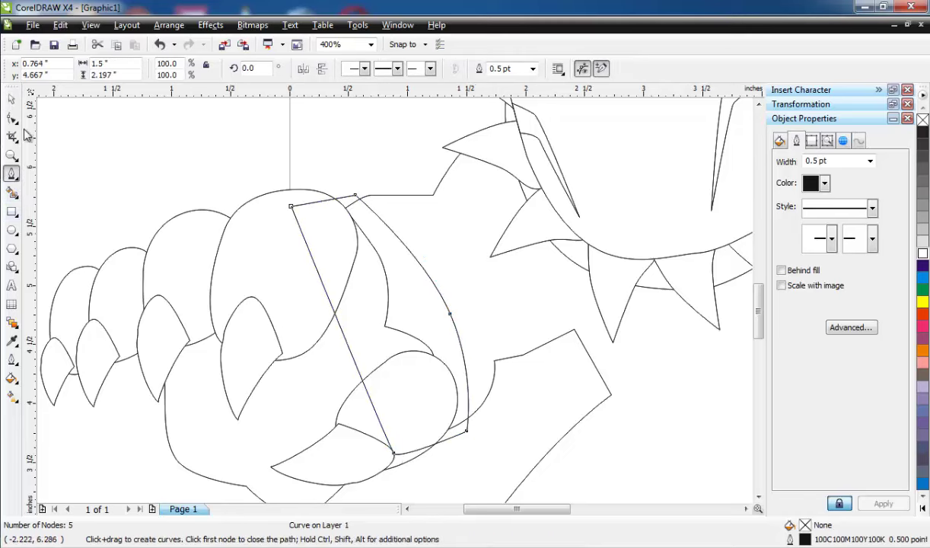
{"action": "key", "text": "F10"}
{"action": "left_click_drag", "start_coordinate": [291, 205], "coordinate": [295, 220]}
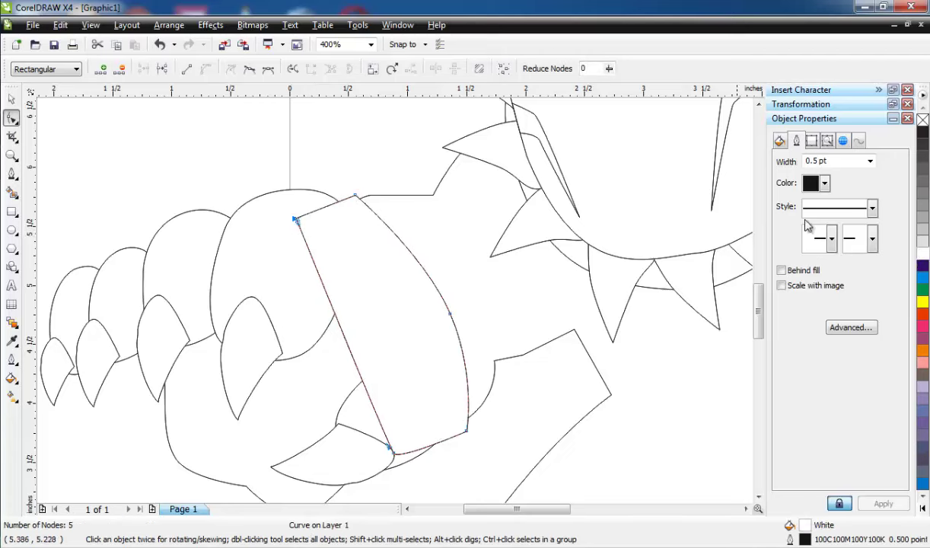
Step: Place the wrist cuff behind the large clawed hand and deselect it
{"action": "left_click", "coordinate": [176, 28]}
{"action": "mouse_move", "coordinate": [306, 97]}
{"action": "left_click", "coordinate": [396, 219]}
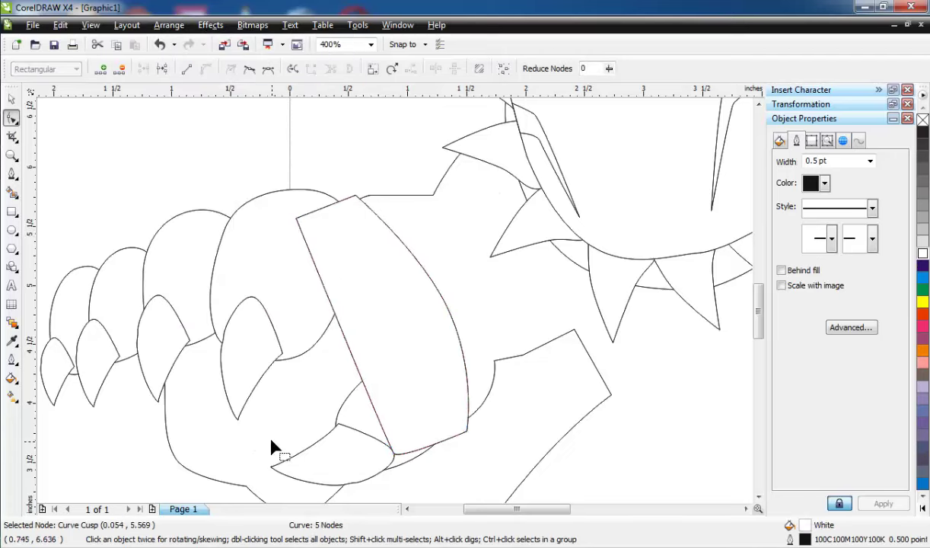
{"action": "left_click", "coordinate": [271, 438]}
{"action": "key", "text": "F3"}
{"action": "left_click", "coordinate": [12, 98]}
{"action": "left_click", "coordinate": [108, 154]}
Step: Draw a belt's curved upper edge across the waist from right to left, with its short left end
{"action": "scroll", "coordinate": [344, 206], "scroll_direction": "down", "scroll_amount": 1}
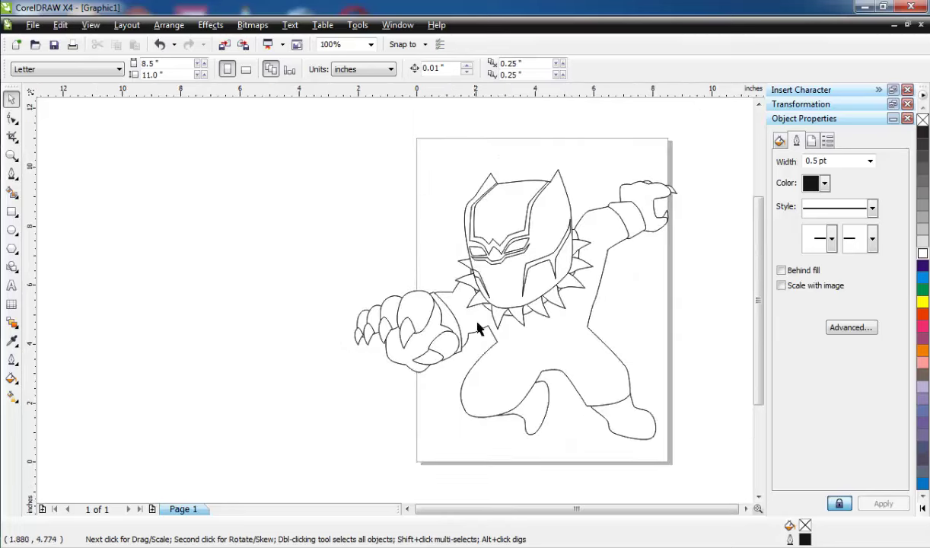
{"action": "scroll", "coordinate": [515, 331], "scroll_direction": "up", "scroll_amount": 1}
{"action": "left_click", "coordinate": [13, 174]}
{"action": "scroll", "coordinate": [385, 308], "scroll_direction": "up", "scroll_amount": 1}
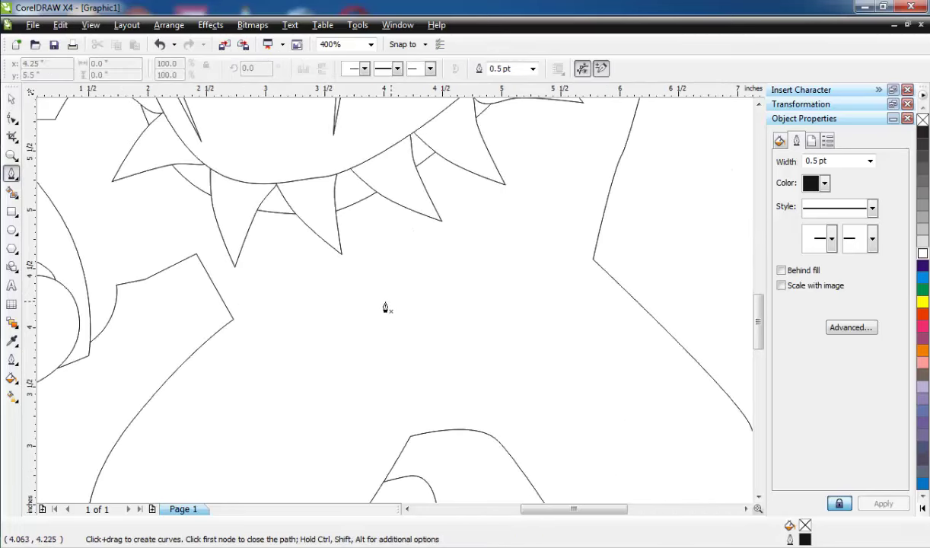
{"action": "left_click", "coordinate": [583, 248]}
{"action": "left_click_drag", "start_coordinate": [388, 297], "coordinate": [299, 308]}
{"action": "left_click", "coordinate": [220, 298]}
{"action": "left_click", "coordinate": [221, 328]}
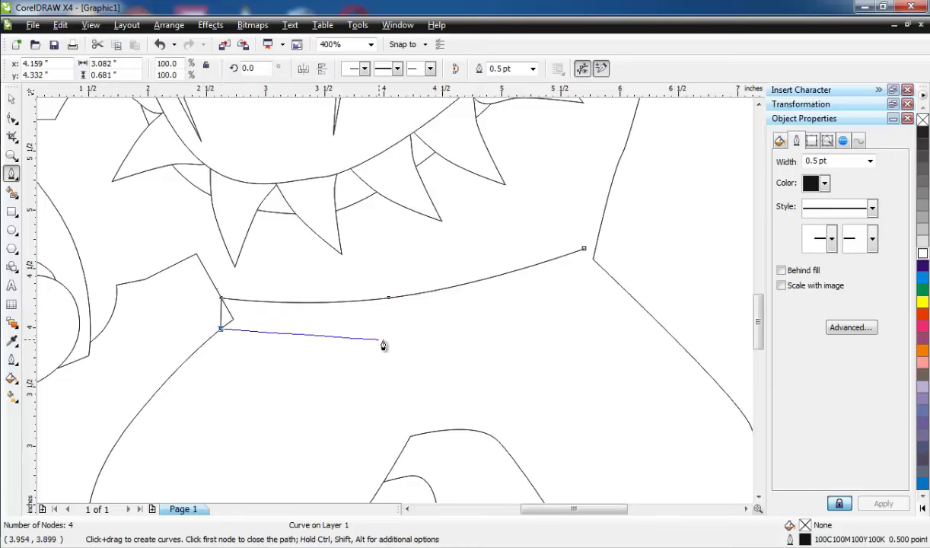
Step: Draw the belt's lower edge back across the waist, close the shape at about 3.3 by 0.8 inches and fill it with white
{"action": "left_click_drag", "start_coordinate": [389, 336], "coordinate": [497, 326]}
{"action": "left_click", "coordinate": [610, 276]}
{"action": "left_click", "coordinate": [596, 245]}
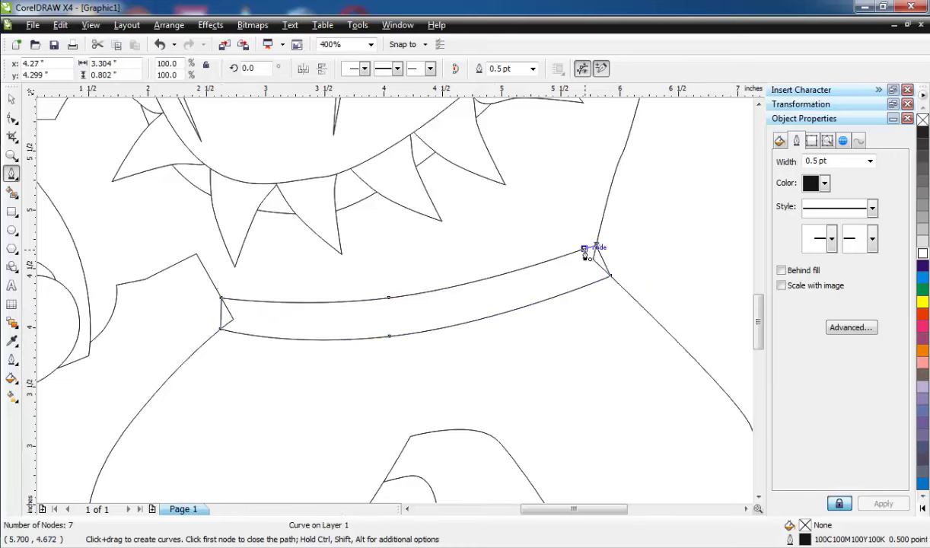
{"action": "left_click", "coordinate": [584, 248]}
{"action": "scroll", "coordinate": [394, 301], "scroll_direction": "down", "scroll_amount": 1}
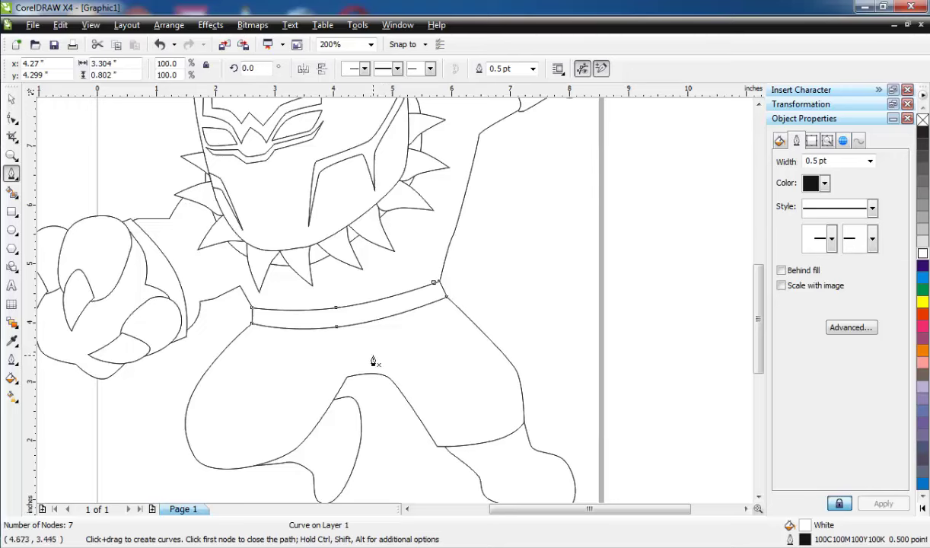
Step: Draw a closed trim shape along the underside of the bent leg, about 1.58 by 1.26 inches
{"action": "scroll", "coordinate": [373, 361], "scroll_direction": "down", "scroll_amount": 1}
{"action": "scroll", "coordinate": [384, 331], "scroll_direction": "up", "scroll_amount": 2}
{"action": "left_click", "coordinate": [373, 344]}
{"action": "left_click_drag", "start_coordinate": [465, 276], "coordinate": [490, 197]}
{"action": "left_click", "coordinate": [487, 196]}
{"action": "left_click", "coordinate": [313, 341]}
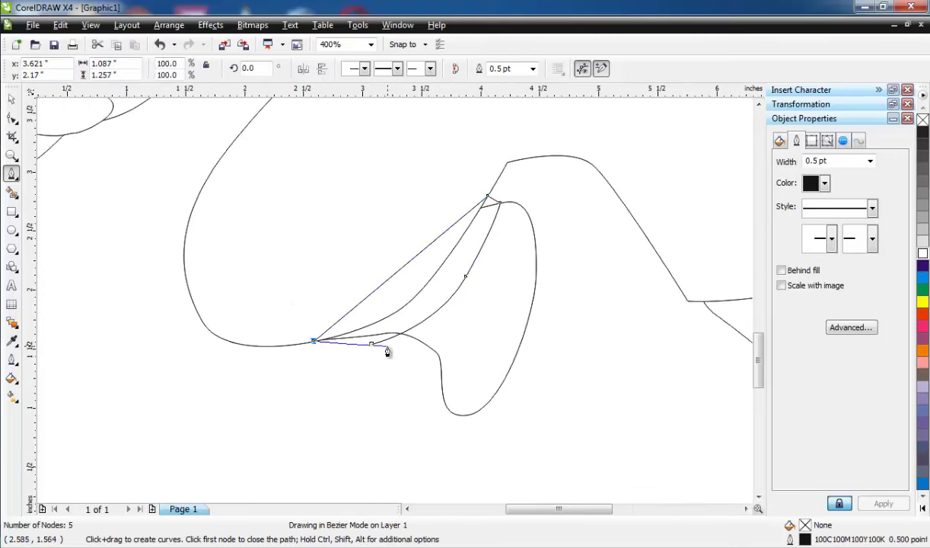
{"action": "left_click", "coordinate": [370, 344]}
Step: Place the white trim shape behind the bent leg
{"action": "left_click", "coordinate": [169, 25]}
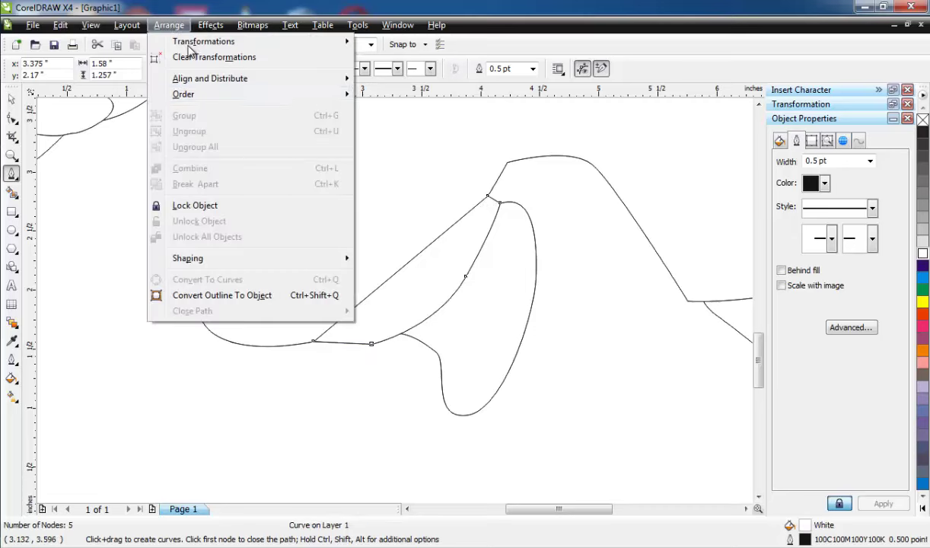
{"action": "mouse_move", "coordinate": [333, 96]}
{"action": "left_click", "coordinate": [392, 219]}
{"action": "left_click", "coordinate": [320, 240]}
Step: Draw a closed curved ankle cuff around the hem of the outstretched leg, about 1.65 by 0.71 inches
{"action": "scroll", "coordinate": [373, 314], "scroll_direction": "down", "scroll_amount": 2}
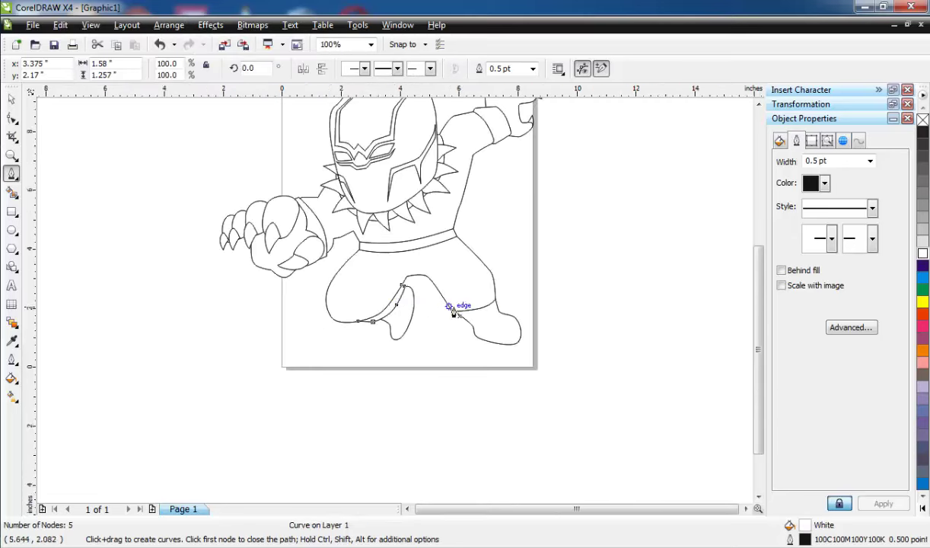
{"action": "scroll", "coordinate": [452, 312], "scroll_direction": "up", "scroll_amount": 2}
{"action": "left_click", "coordinate": [333, 302]}
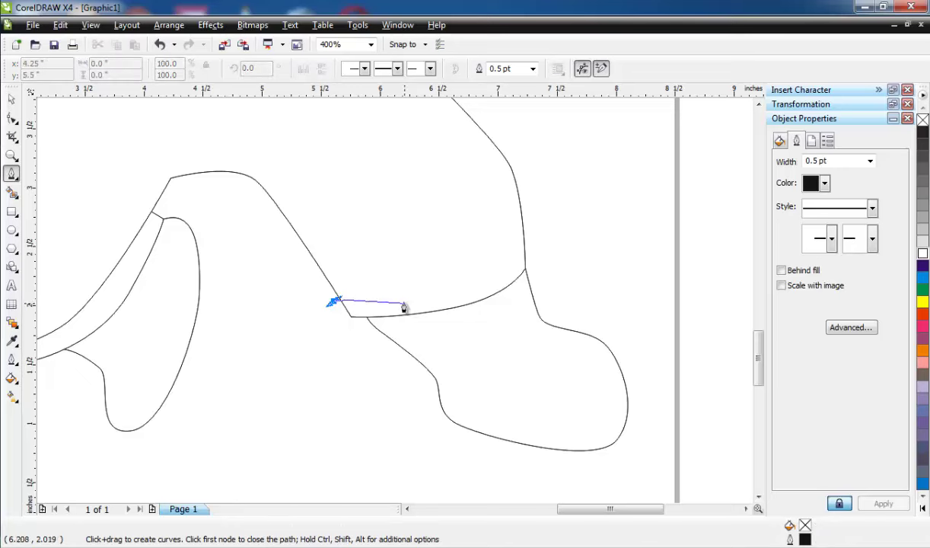
{"action": "left_click", "coordinate": [350, 318]}
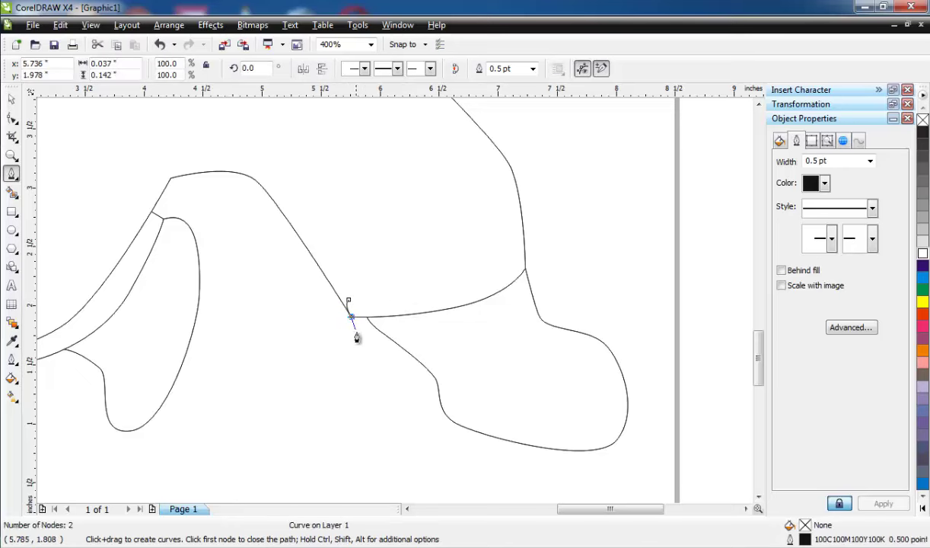
{"action": "left_click", "coordinate": [355, 332]}
{"action": "left_click_drag", "start_coordinate": [430, 330], "coordinate": [499, 322]}
{"action": "left_click_drag", "start_coordinate": [535, 283], "coordinate": [541, 261]}
{"action": "left_click_drag", "start_coordinate": [531, 253], "coordinate": [525, 253]}
{"action": "left_click", "coordinate": [525, 252]}
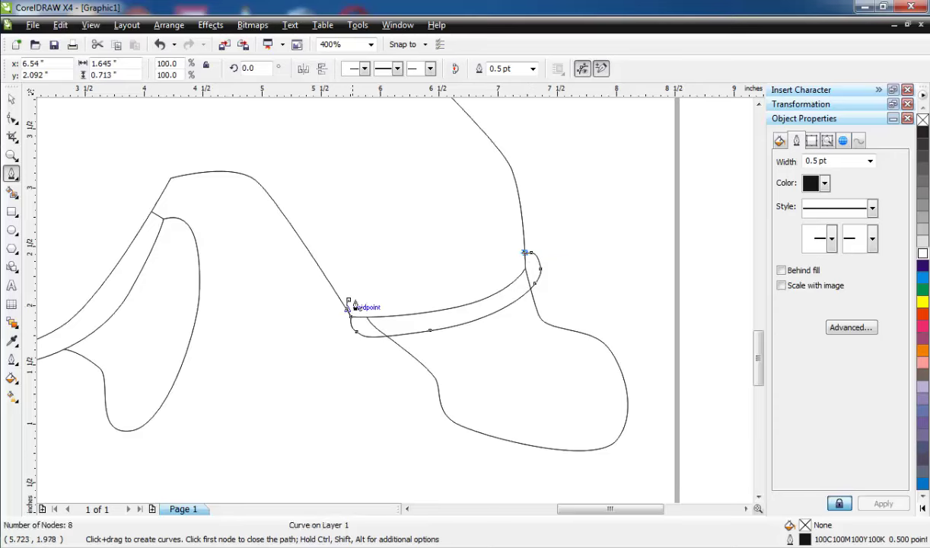
Step: Fill the ankle cuff with white and place it behind the outstretched leg
{"action": "left_click", "coordinate": [922, 254]}
{"action": "left_click", "coordinate": [169, 25]}
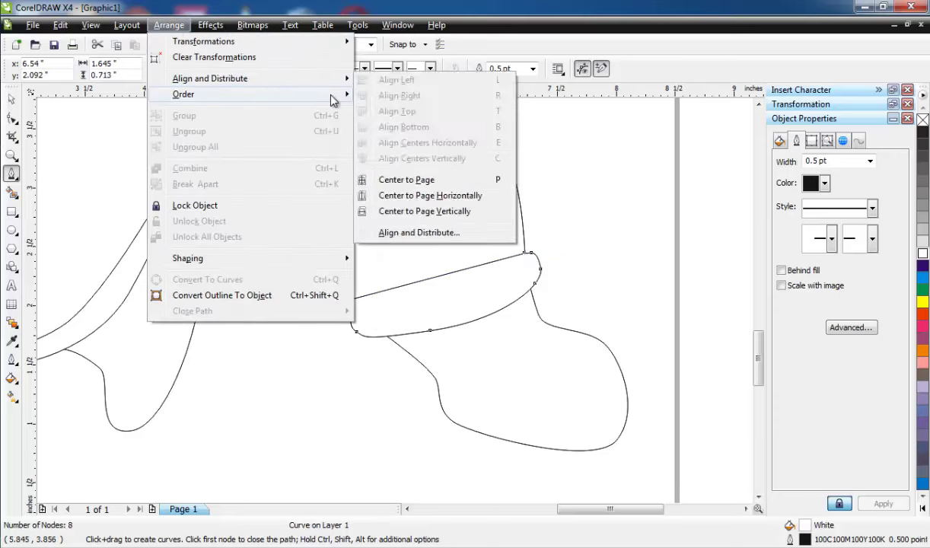
{"action": "mouse_move", "coordinate": [333, 94]}
{"action": "left_click", "coordinate": [382, 217]}
{"action": "left_click", "coordinate": [363, 235]}
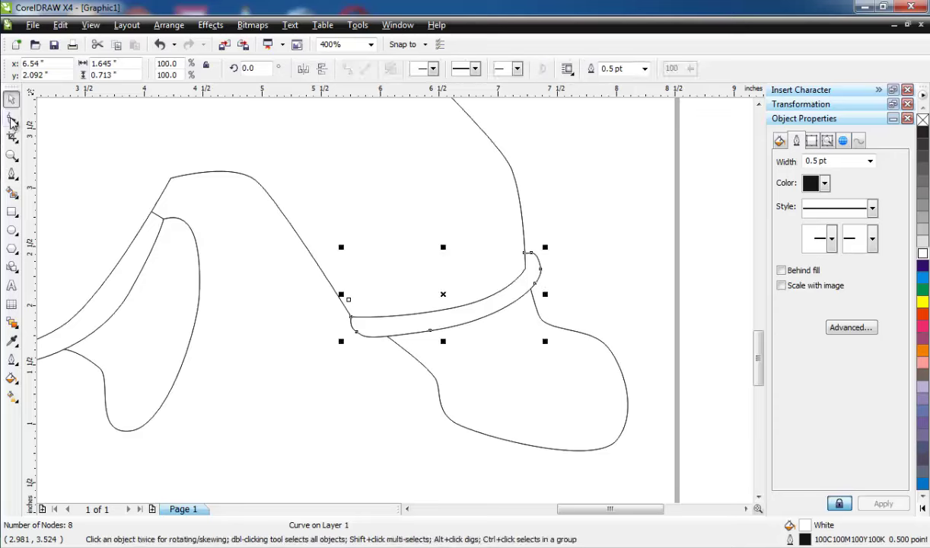
Step: Reshape the ankle cuff's rounded outer end by moving its side nodes slightly downward
{"action": "left_click", "coordinate": [11, 118]}
{"action": "scroll", "coordinate": [470, 278], "scroll_direction": "up", "scroll_amount": 1}
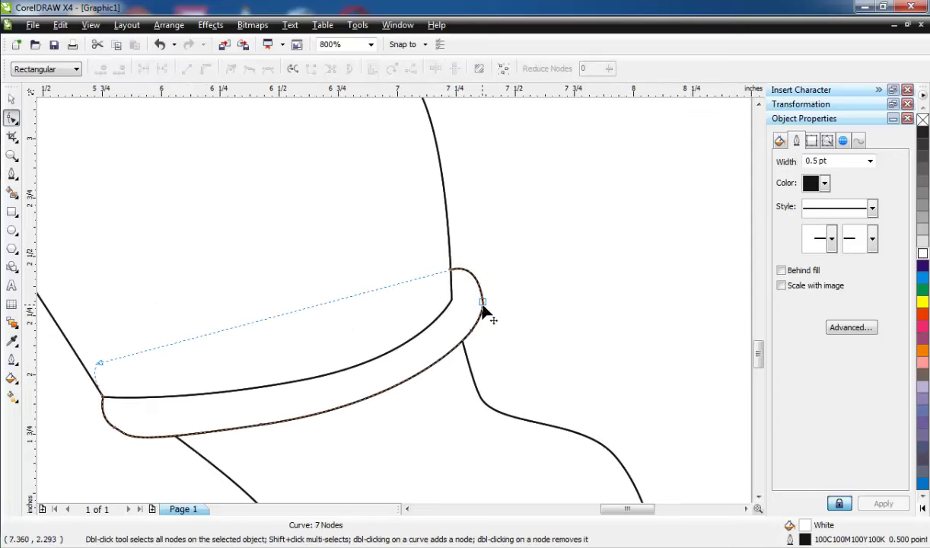
{"action": "left_click_drag", "start_coordinate": [482, 302], "coordinate": [467, 347]}
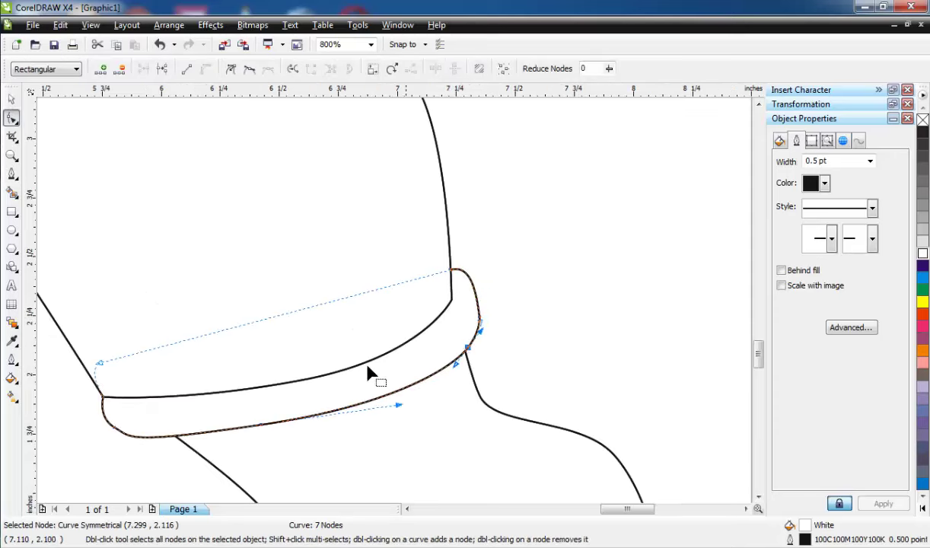
{"action": "scroll", "coordinate": [366, 366], "scroll_direction": "down", "scroll_amount": 1}
{"action": "scroll", "coordinate": [289, 362], "scroll_direction": "up", "scroll_amount": 1}
{"action": "scroll", "coordinate": [347, 315], "scroll_direction": "down", "scroll_amount": 2}
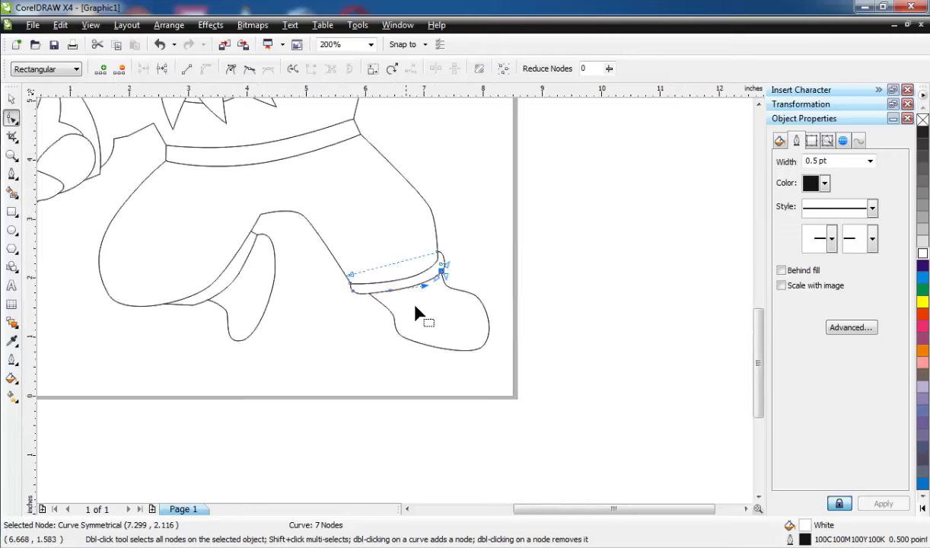
Step: Reshape the outstretched leg's foot by lowering its upper toe node and pulling the toe tip outward
{"action": "scroll", "coordinate": [417, 312], "scroll_direction": "up", "scroll_amount": 1}
{"action": "left_click", "coordinate": [465, 288]}
{"action": "left_click_drag", "start_coordinate": [451, 248], "coordinate": [452, 260]}
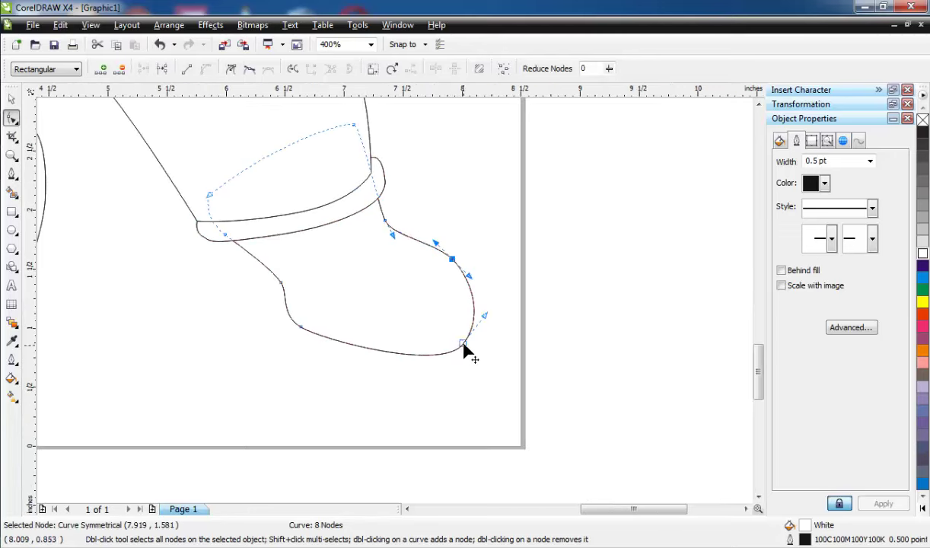
{"action": "left_click_drag", "start_coordinate": [463, 344], "coordinate": [476, 356]}
Step: Lower the node at the upper end of the bent leg's foot slightly
{"action": "scroll", "coordinate": [370, 305], "scroll_direction": "down", "scroll_amount": 2}
{"action": "scroll", "coordinate": [318, 294], "scroll_direction": "up", "scroll_amount": 2}
{"action": "left_click", "coordinate": [385, 183]}
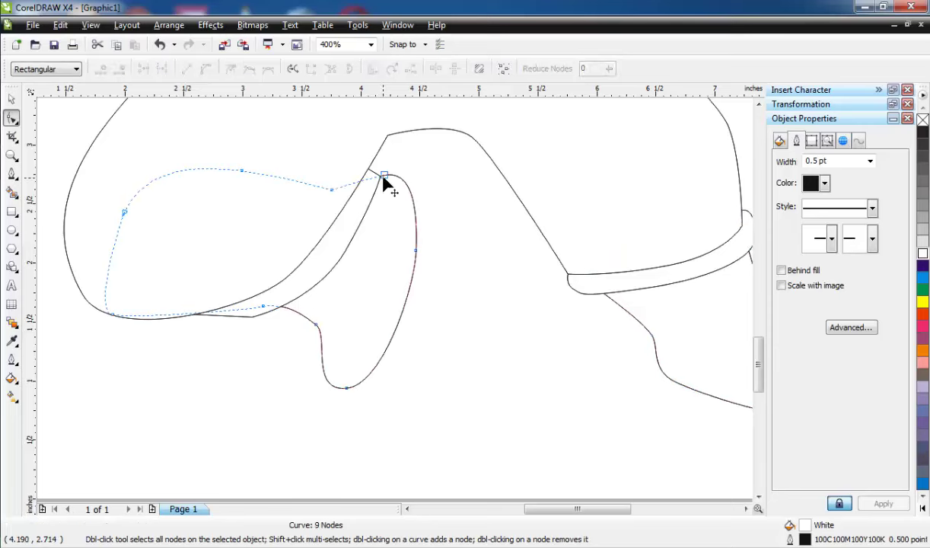
{"action": "left_click_drag", "start_coordinate": [385, 183], "coordinate": [388, 187]}
Step: Draw a curve along the inside of the bent leg's foot from the toe up to its upper end as a sole edge
{"action": "left_click", "coordinate": [12, 174]}
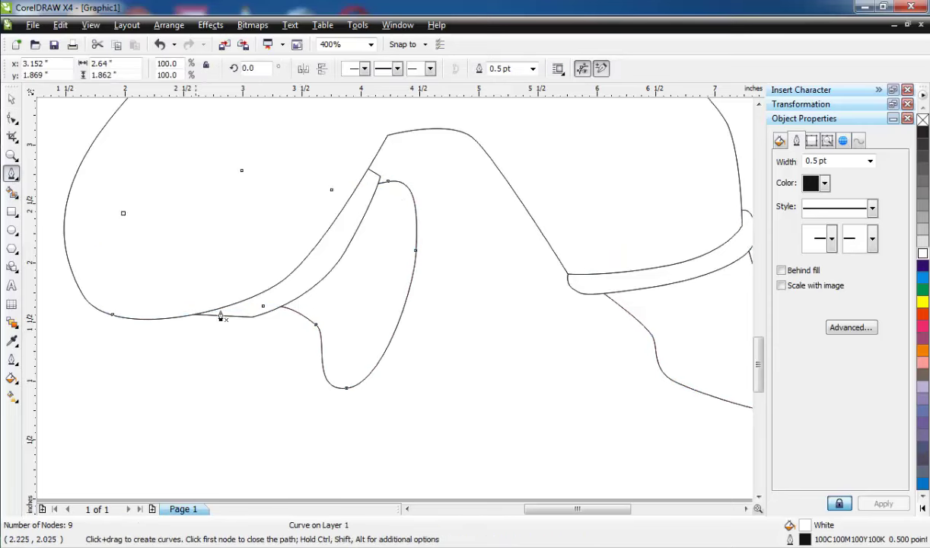
{"action": "left_click", "coordinate": [311, 374]}
{"action": "left_click_drag", "start_coordinate": [358, 358], "coordinate": [379, 338]}
{"action": "mouse_move", "coordinate": [398, 220]}
{"action": "left_mouse_down"}
{"action": "mouse_move", "coordinate": [393, 188]}
{"action": "mouse_move", "coordinate": [439, 200]}
{"action": "left_mouse_up"}
{"action": "left_click", "coordinate": [388, 181]}
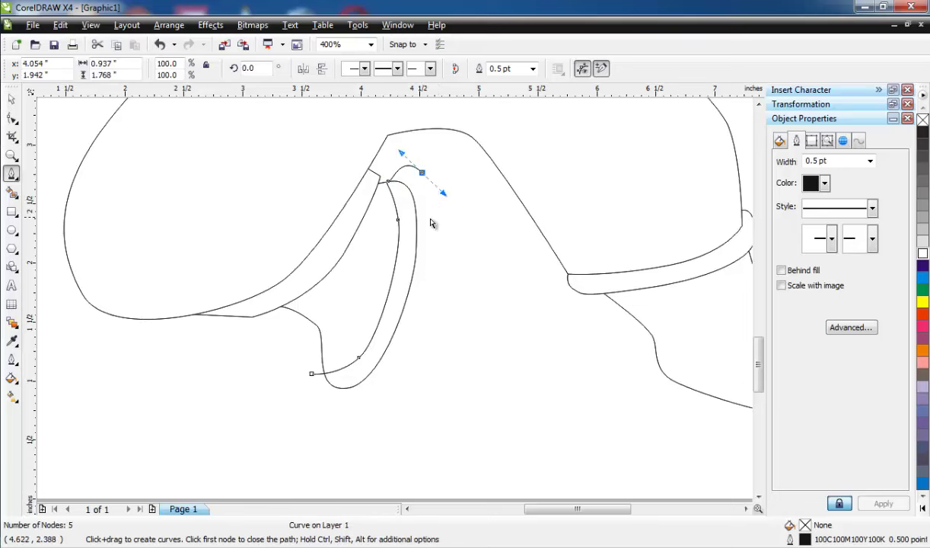
Step: Redo the sole curve's upper part and close the shape around the outside of the bent foot, about 1.2 by 2 inches
{"action": "key", "text": "ctrl+z"}
{"action": "key", "text": "ctrl+z"}
{"action": "left_click_drag", "start_coordinate": [401, 220], "coordinate": [457, 241]}
{"action": "key", "text": "ctrl+z"}
{"action": "left_click", "coordinate": [403, 183]}
{"action": "left_click_drag", "start_coordinate": [414, 404], "coordinate": [362, 430]}
{"action": "left_click_drag", "start_coordinate": [311, 373], "coordinate": [306, 339]}
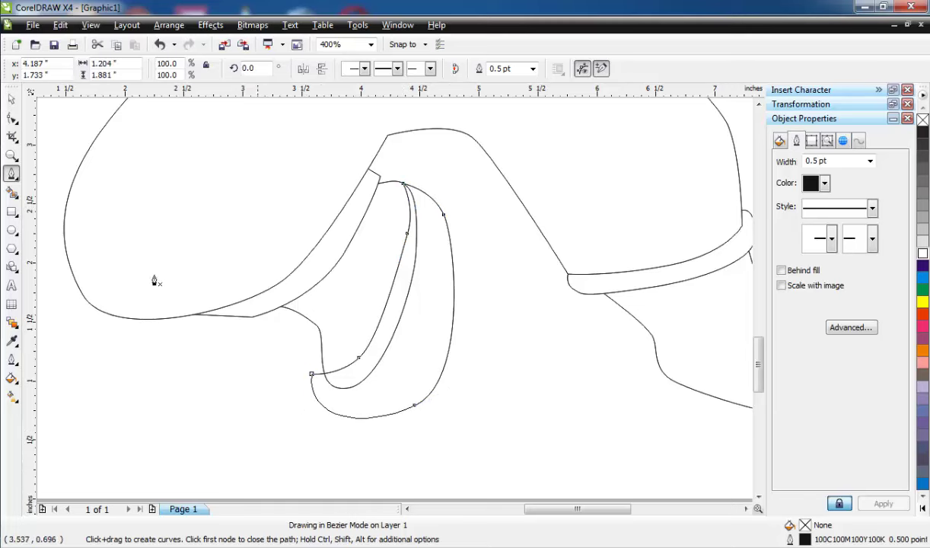
Step: Intersect the sole shape with the bent leg's foot and delete the original overlapping shape
{"action": "left_click", "coordinate": [12, 100]}
{"action": "left_click", "coordinate": [365, 256], "text": "shift"}
{"action": "left_click", "coordinate": [470, 70]}
{"action": "right_click", "coordinate": [421, 289]}
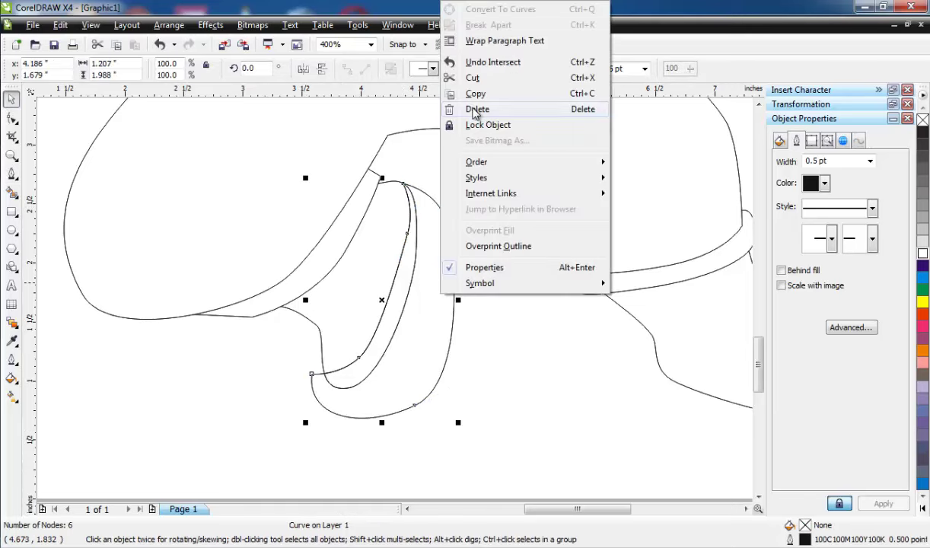
{"action": "left_click", "coordinate": [456, 108]}
Step: Draw a closed sole shape overlapping the underside and toe of the outstretched foot, about 1.95 by 0.76 inches
{"action": "scroll", "coordinate": [394, 306], "scroll_direction": "down", "scroll_amount": 2}
{"action": "scroll", "coordinate": [449, 302], "scroll_direction": "up", "scroll_amount": 2}
{"action": "left_click", "coordinate": [11, 174]}
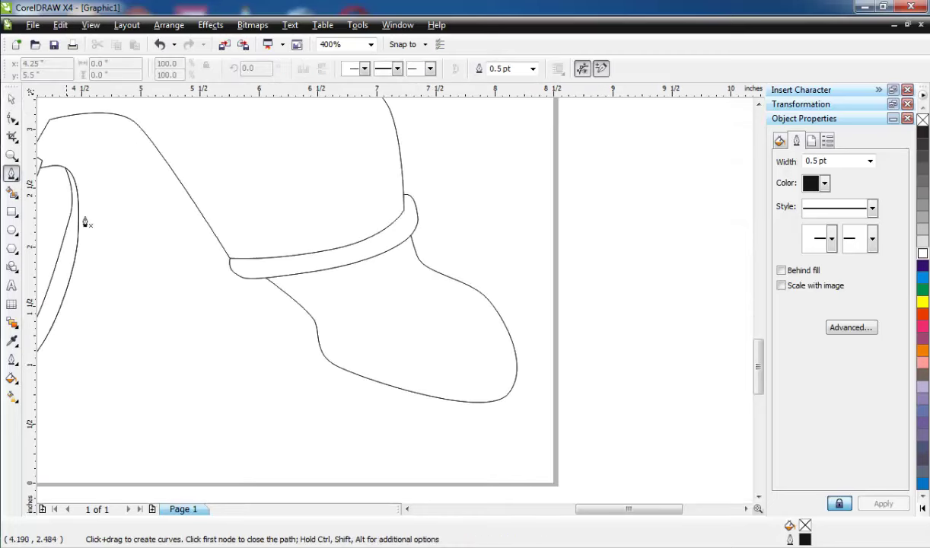
{"action": "scroll", "coordinate": [342, 348], "scroll_direction": "up", "scroll_amount": 1}
{"action": "left_click_drag", "start_coordinate": [548, 379], "coordinate": [656, 407]}
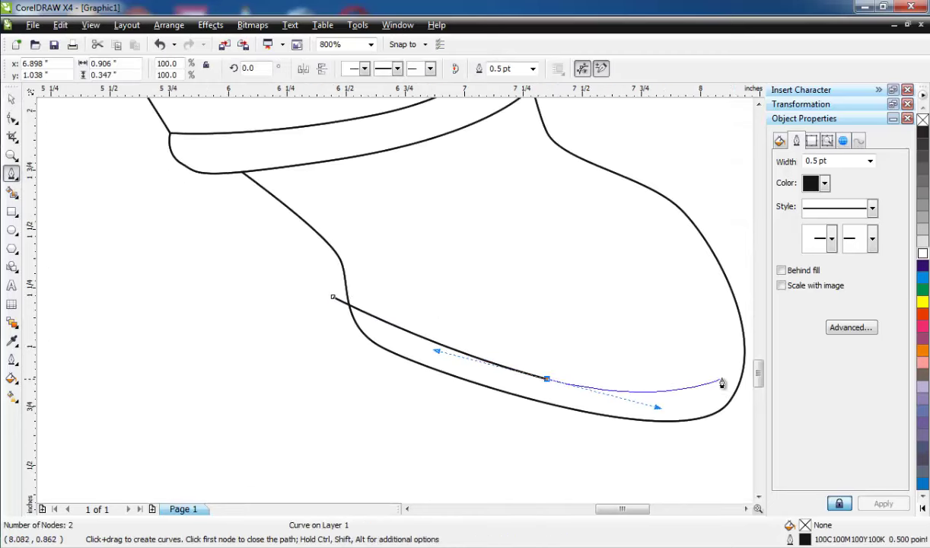
{"action": "left_click_drag", "start_coordinate": [729, 367], "coordinate": [743, 346]}
{"action": "left_click", "coordinate": [729, 280]}
{"action": "left_click_drag", "start_coordinate": [710, 450], "coordinate": [611, 478]}
{"action": "left_click_drag", "start_coordinate": [326, 387], "coordinate": [286, 339]}
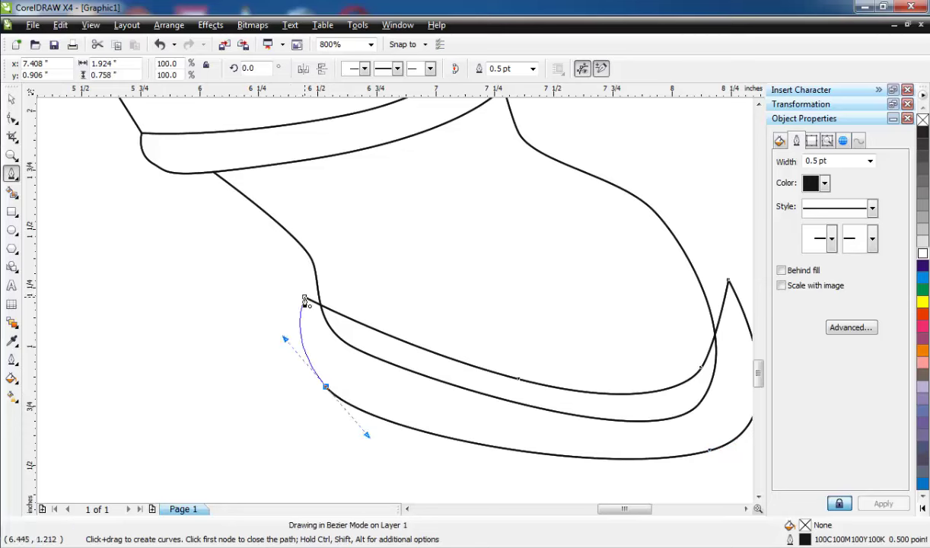
{"action": "left_click", "coordinate": [304, 297]}
Step: Intersect the sole shape with the outstretched foot and delete the original overlapping shape
{"action": "left_click", "coordinate": [12, 100]}
{"action": "left_click", "coordinate": [416, 233], "text": "shift"}
{"action": "left_click", "coordinate": [468, 70]}
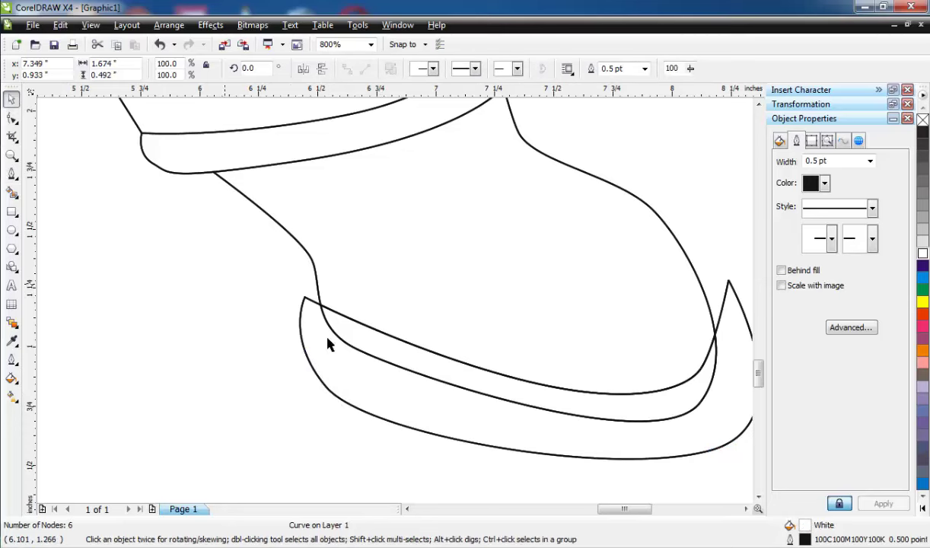
{"action": "right_click", "coordinate": [312, 324]}
{"action": "left_click", "coordinate": [352, 156]}
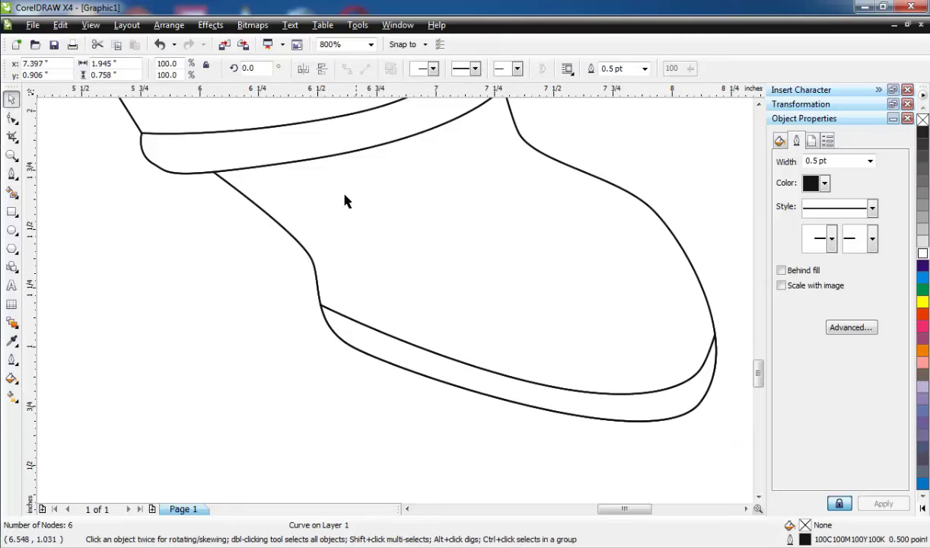
Step: Draw a narrow closed stripe along the top of the outstretched foot from cuff to toe, about 1.2 by 1.4 inches
{"action": "left_click", "coordinate": [11, 173]}
{"action": "left_click_drag", "start_coordinate": [484, 188], "coordinate": [505, 195]}
{"action": "left_click_drag", "start_coordinate": [674, 314], "coordinate": [695, 351]}
{"action": "left_click", "coordinate": [703, 435]}
{"action": "left_click", "coordinate": [722, 424]}
{"action": "left_click_drag", "start_coordinate": [679, 294], "coordinate": [660, 275]}
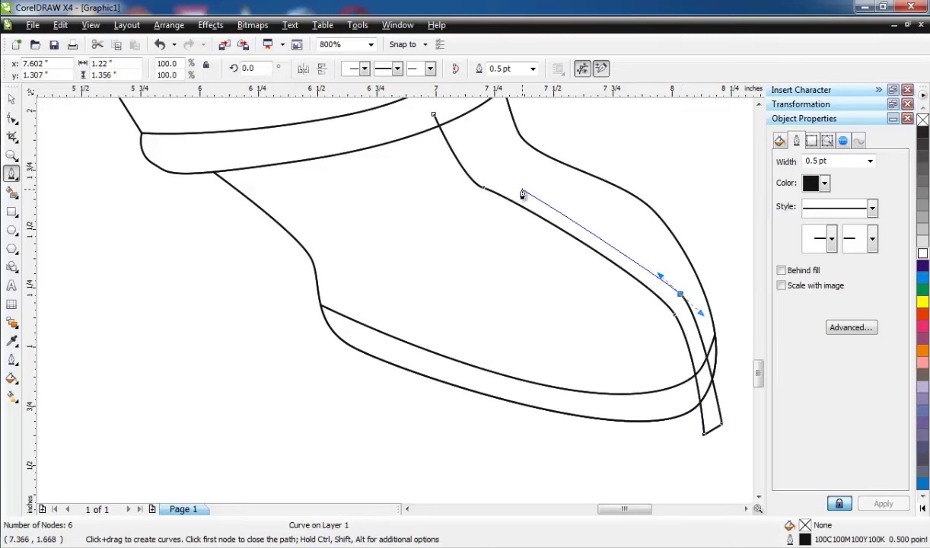
{"action": "left_click_drag", "start_coordinate": [511, 186], "coordinate": [491, 177]}
{"action": "left_click_drag", "start_coordinate": [475, 158], "coordinate": [474, 156]}
{"action": "left_click", "coordinate": [436, 116]}
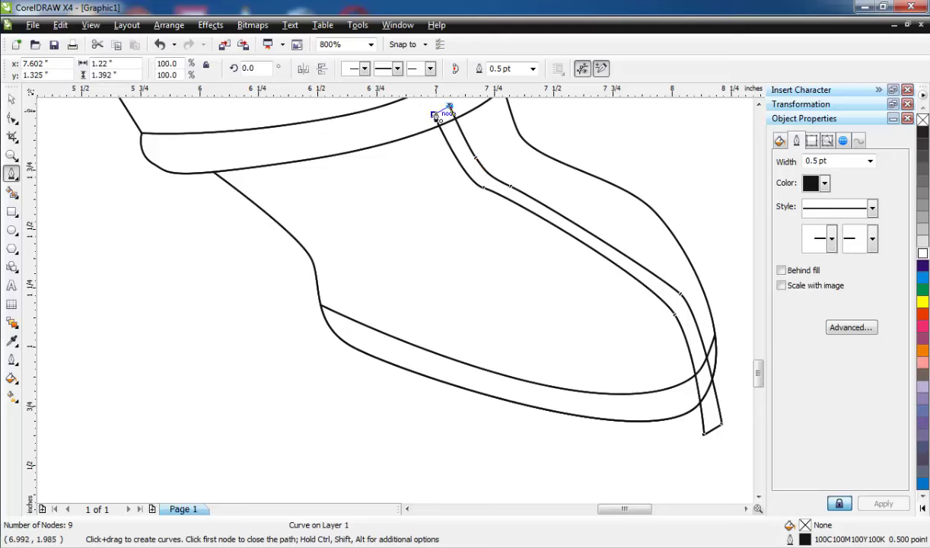
Step: Intersect the narrow stripe with the outstretched foot and delete the original stripe
{"action": "left_click", "coordinate": [12, 100]}
{"action": "left_click", "coordinate": [356, 220], "text": "shift"}
{"action": "left_click", "coordinate": [468, 69]}
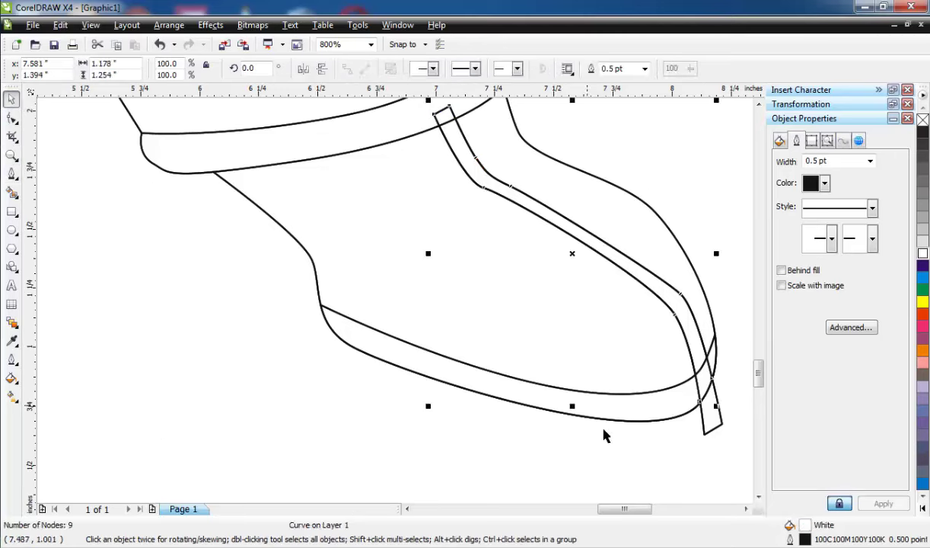
{"action": "left_click", "coordinate": [713, 424]}
{"action": "right_click", "coordinate": [713, 424]}
{"action": "left_click", "coordinate": [749, 237]}
Step: Draw a closed shape overlapping the inner front edge of the bent leg's foot, about 0.9 by 1.25 inches
{"action": "scroll", "coordinate": [418, 280], "scroll_direction": "down", "scroll_amount": 2}
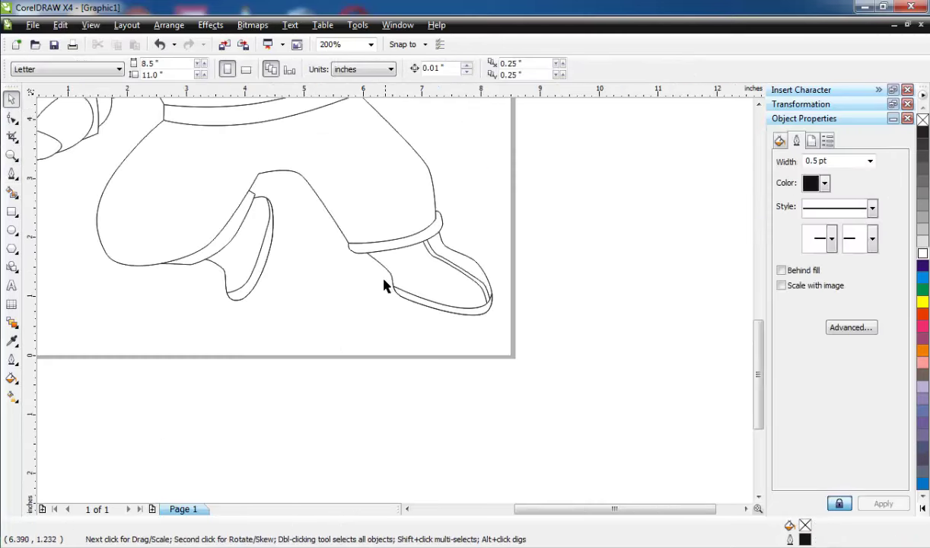
{"action": "scroll", "coordinate": [266, 251], "scroll_direction": "up", "scroll_amount": 3}
{"action": "left_click", "coordinate": [12, 173]}
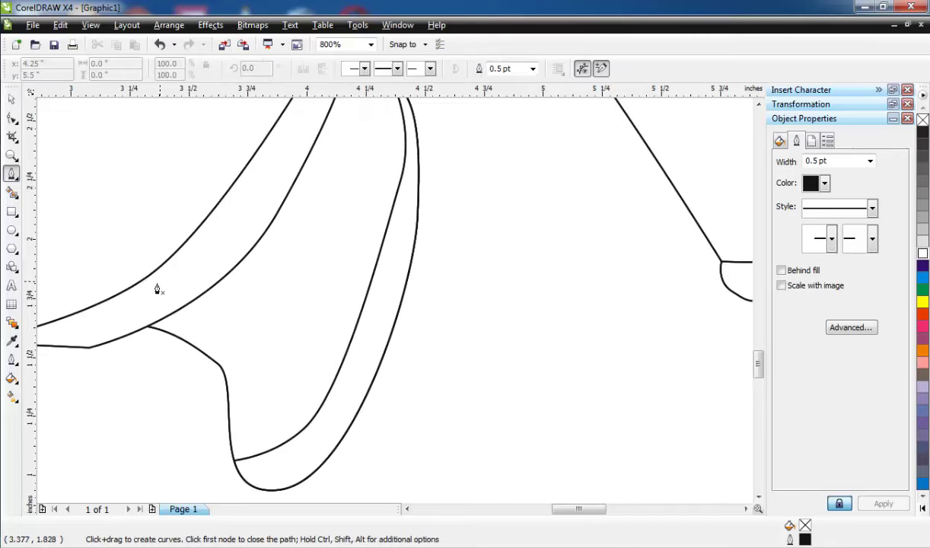
{"action": "left_click_drag", "start_coordinate": [247, 363], "coordinate": [250, 382]}
{"action": "left_click_drag", "start_coordinate": [254, 455], "coordinate": [261, 487]}
{"action": "scroll", "coordinate": [350, 487], "scroll_direction": "down", "scroll_amount": 1}
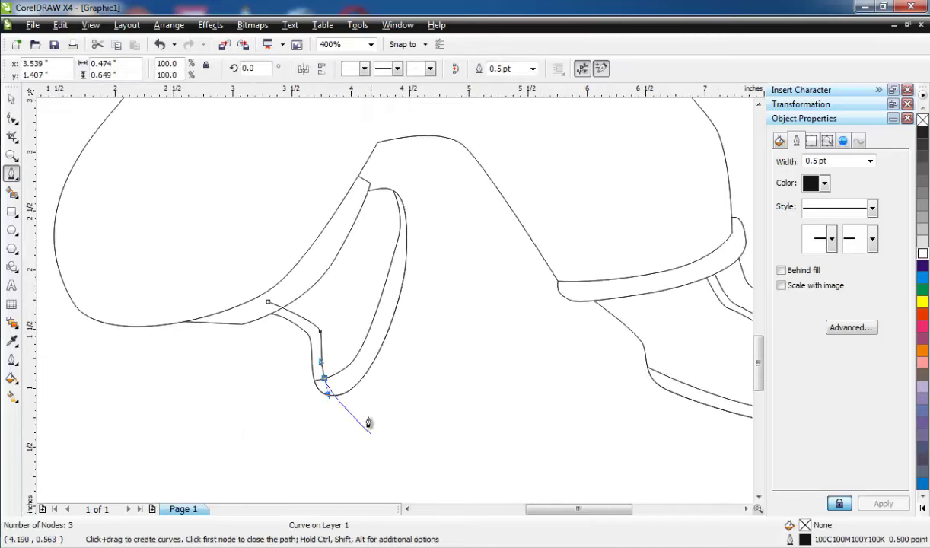
{"action": "left_click", "coordinate": [367, 418]}
{"action": "left_click_drag", "start_coordinate": [285, 424], "coordinate": [240, 336]}
{"action": "left_click", "coordinate": [269, 304]}
Step: Intersect the new shape with the bent leg's foot and delete the original shape
{"action": "left_click", "coordinate": [14, 101]}
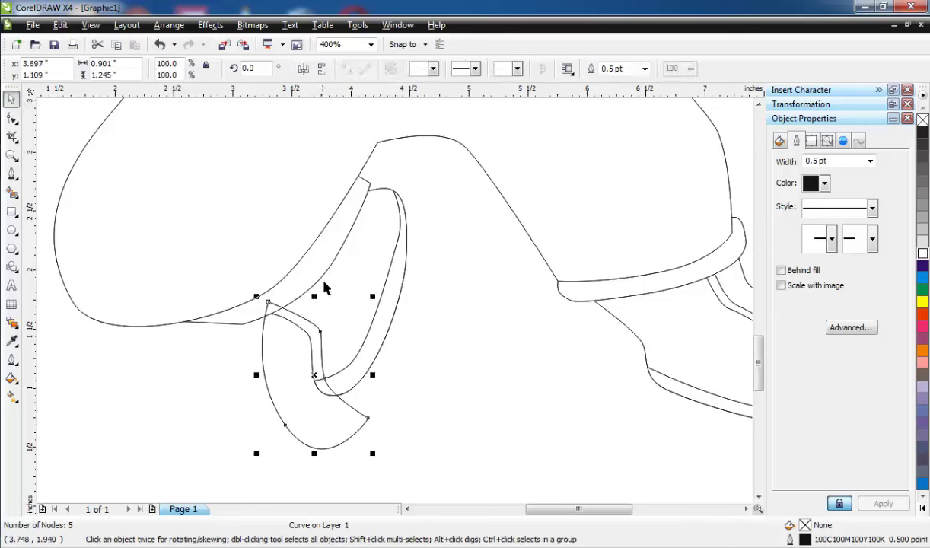
{"action": "left_click", "coordinate": [382, 207], "text": "shift"}
{"action": "right_click", "coordinate": [308, 365]}
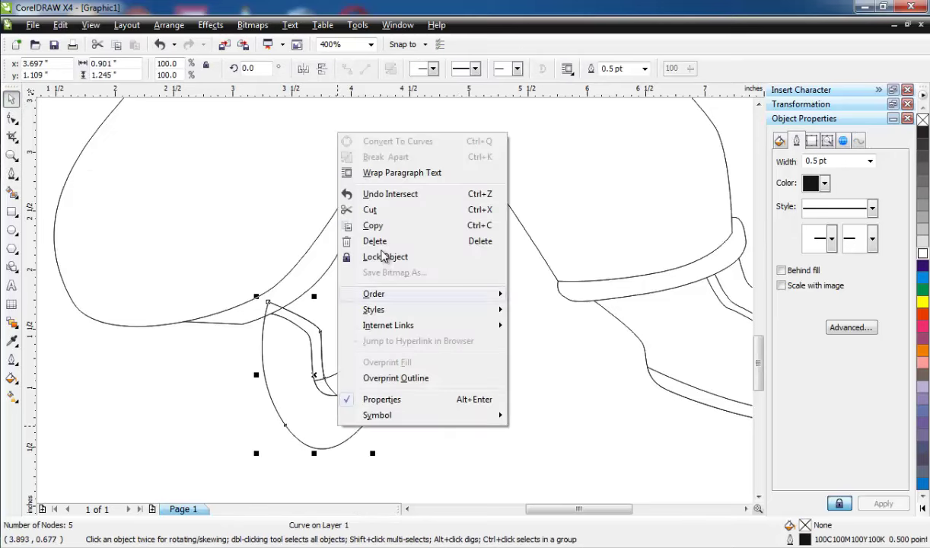
{"action": "left_click", "coordinate": [349, 239]}
Step: Draw a closed shape between the large foreground finger and the wrist cuff, about 0.6 by 1.05 inches
{"action": "scroll", "coordinate": [402, 334], "scroll_direction": "down", "scroll_amount": 4}
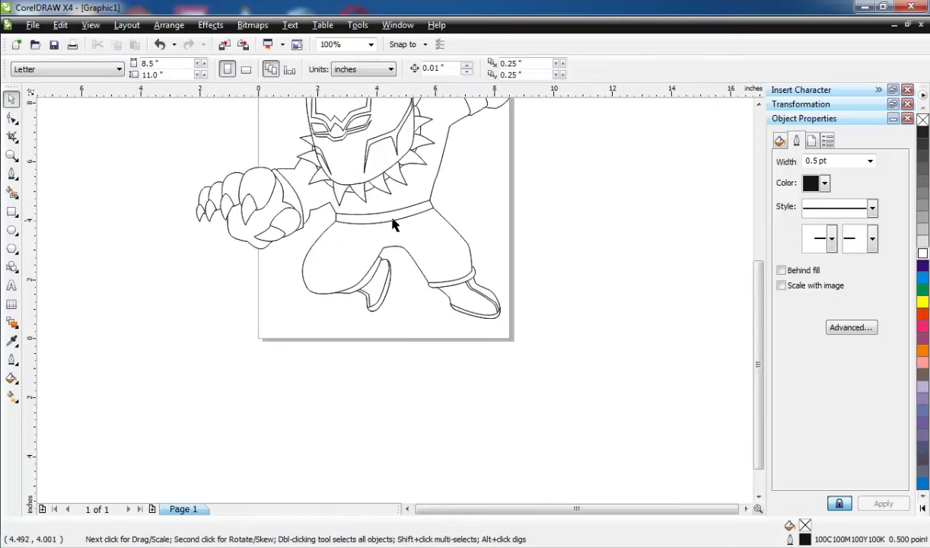
{"action": "scroll", "coordinate": [393, 223], "scroll_direction": "down", "scroll_amount": 1}
{"action": "scroll", "coordinate": [335, 293], "scroll_direction": "up", "scroll_amount": 2}
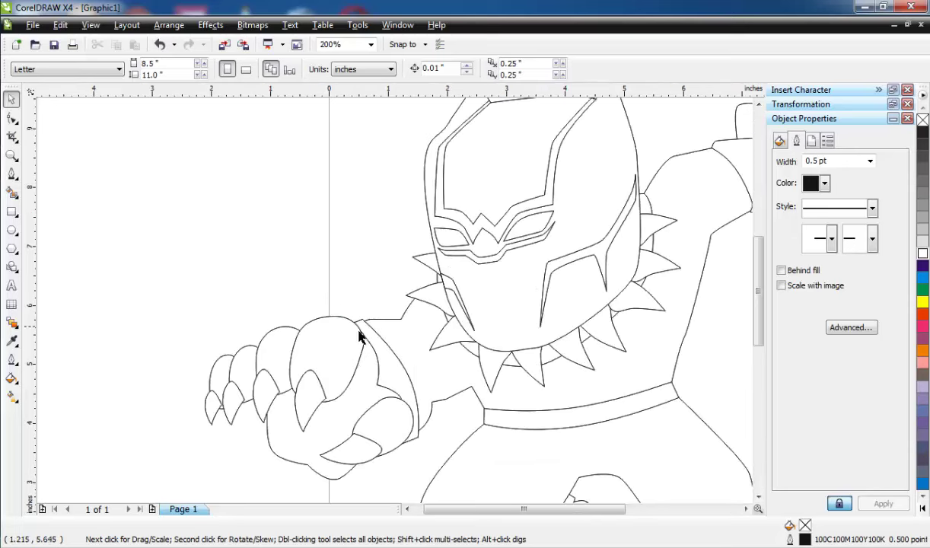
{"action": "scroll", "coordinate": [361, 337], "scroll_direction": "up", "scroll_amount": 1}
{"action": "left_click", "coordinate": [11, 175]}
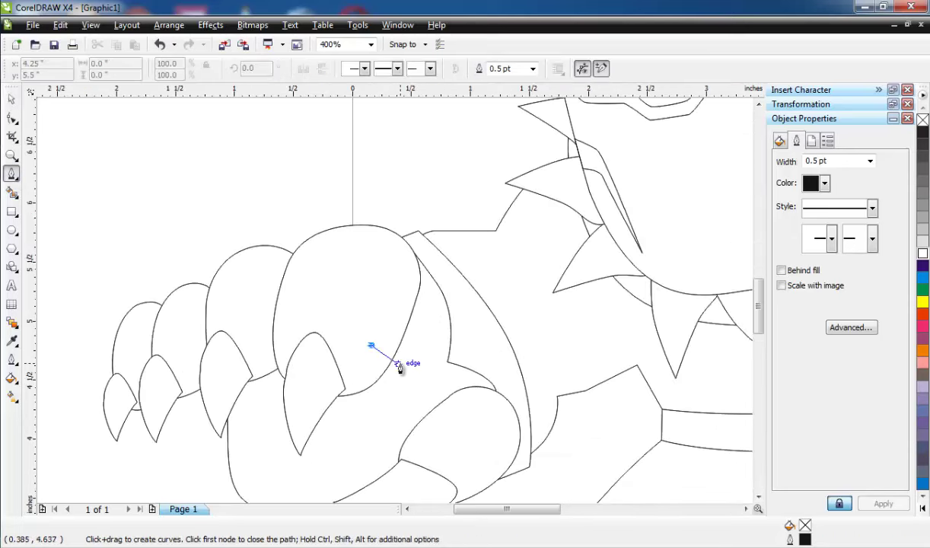
{"action": "left_click", "coordinate": [397, 365]}
{"action": "left_click_drag", "start_coordinate": [438, 313], "coordinate": [444, 287]}
{"action": "left_click", "coordinate": [439, 270]}
{"action": "left_click", "coordinate": [406, 241]}
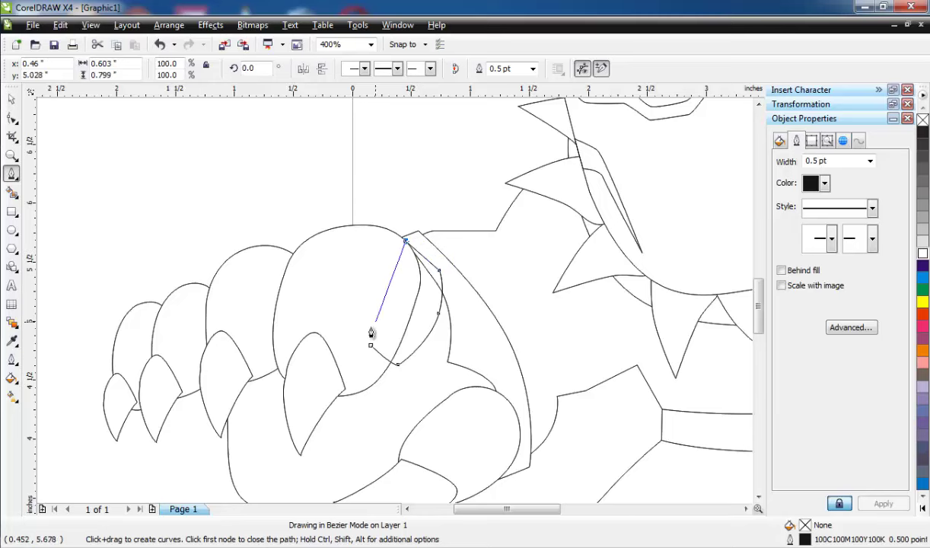
{"action": "left_click", "coordinate": [371, 345]}
Step: Place the white-filled shape behind the large foreground finger
{"action": "left_click", "coordinate": [169, 25]}
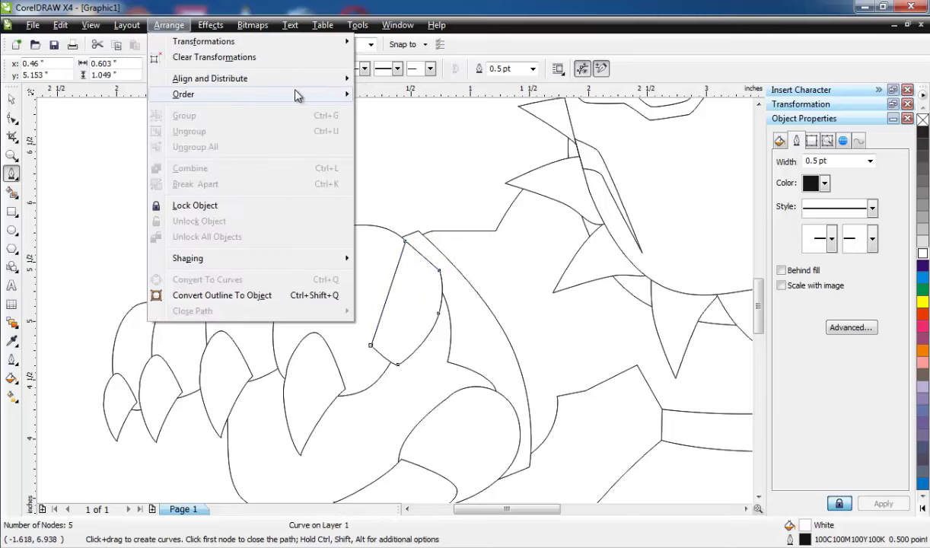
{"action": "mouse_move", "coordinate": [281, 85]}
{"action": "left_click", "coordinate": [394, 216]}
{"action": "left_click", "coordinate": [357, 261]}
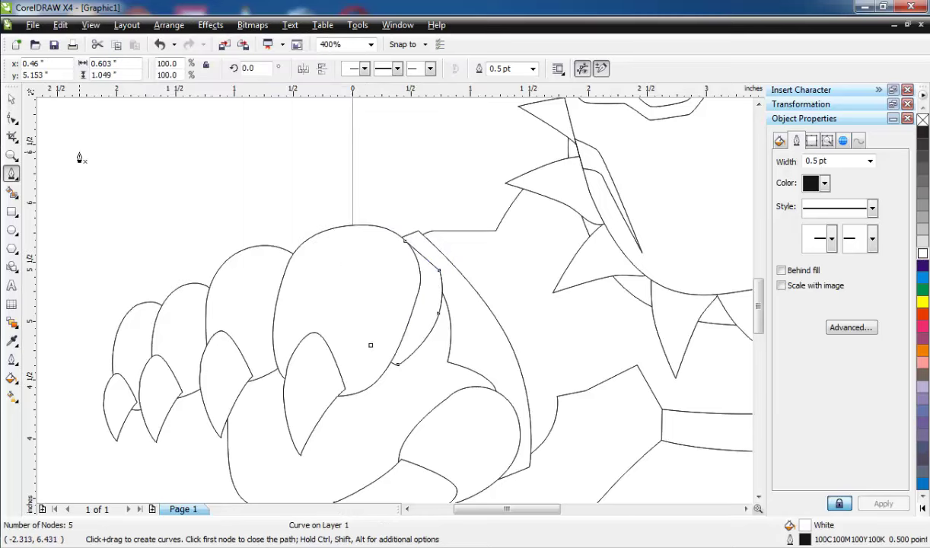
{"action": "scroll", "coordinate": [361, 371], "scroll_direction": "down", "scroll_amount": 1}
{"action": "scroll", "coordinate": [472, 298], "scroll_direction": "down", "scroll_amount": 2}
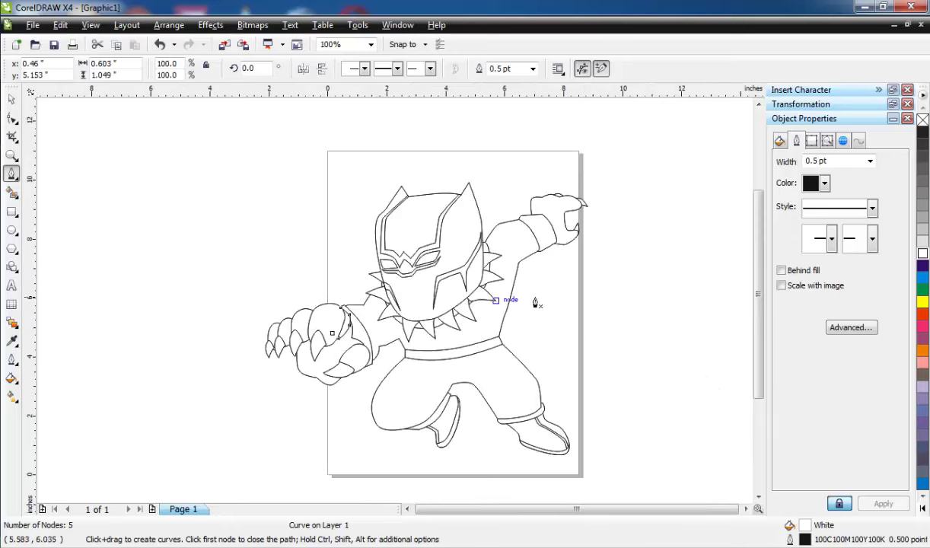
Step: Draw a white-filled closed band across the raised hand's thumb below its claw, about 0.28 by 0.54 inches
{"action": "scroll", "coordinate": [388, 305], "scroll_direction": "up", "scroll_amount": 3}
{"action": "scroll", "coordinate": [304, 280], "scroll_direction": "up", "scroll_amount": 1}
{"action": "left_click", "coordinate": [337, 275]}
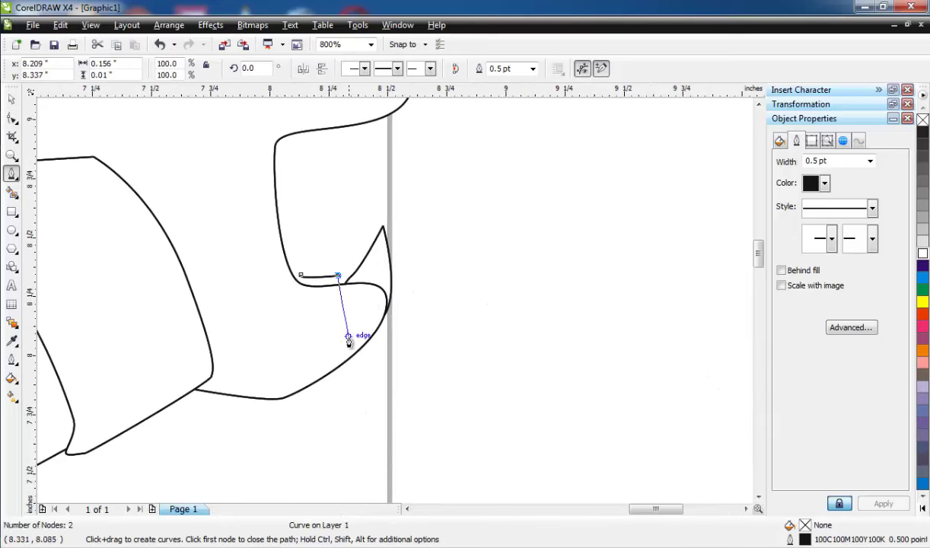
{"action": "left_click_drag", "start_coordinate": [349, 337], "coordinate": [345, 361]}
{"action": "left_click", "coordinate": [339, 375]}
{"action": "left_click", "coordinate": [293, 401]}
{"action": "left_click", "coordinate": [283, 398]}
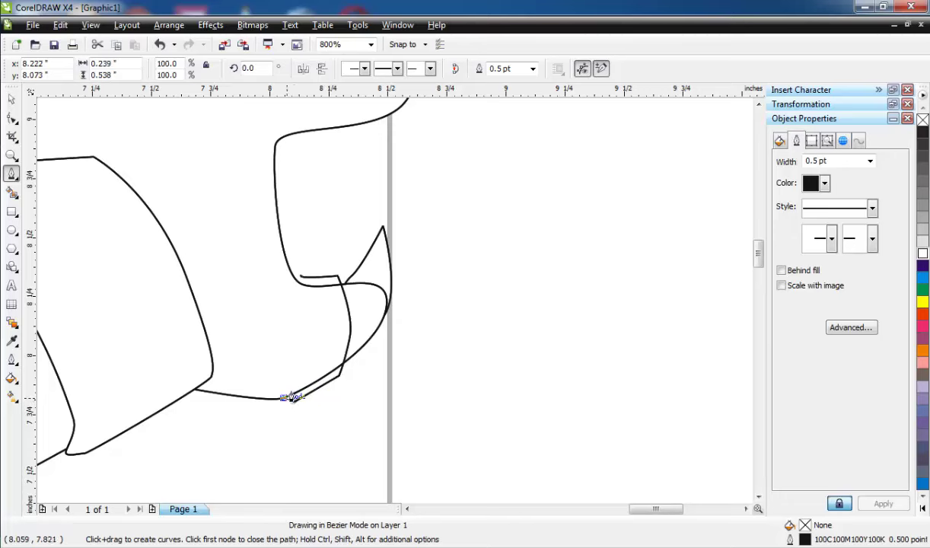
{"action": "left_click_drag", "start_coordinate": [303, 305], "coordinate": [301, 285]}
{"action": "left_click", "coordinate": [300, 277]}
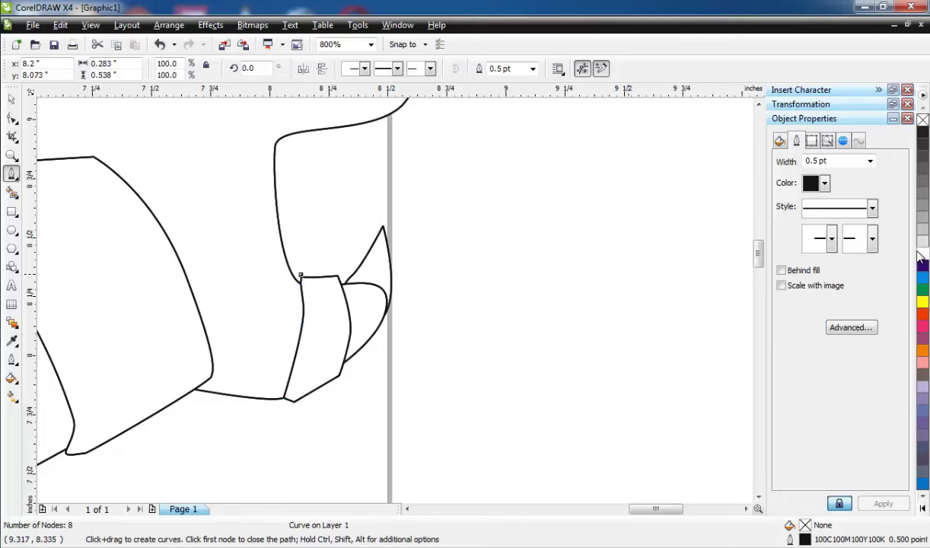
{"action": "left_click", "coordinate": [919, 254]}
Step: Draw a closed curved band on the raised hand running from the inner finger corner toward the knuckles, about 0.48 by 0.33 inches
{"action": "scroll", "coordinate": [376, 278], "scroll_direction": "down", "scroll_amount": 2}
{"action": "scroll", "coordinate": [376, 279], "scroll_direction": "up", "scroll_amount": 1}
{"action": "scroll", "coordinate": [341, 297], "scroll_direction": "up", "scroll_amount": 1}
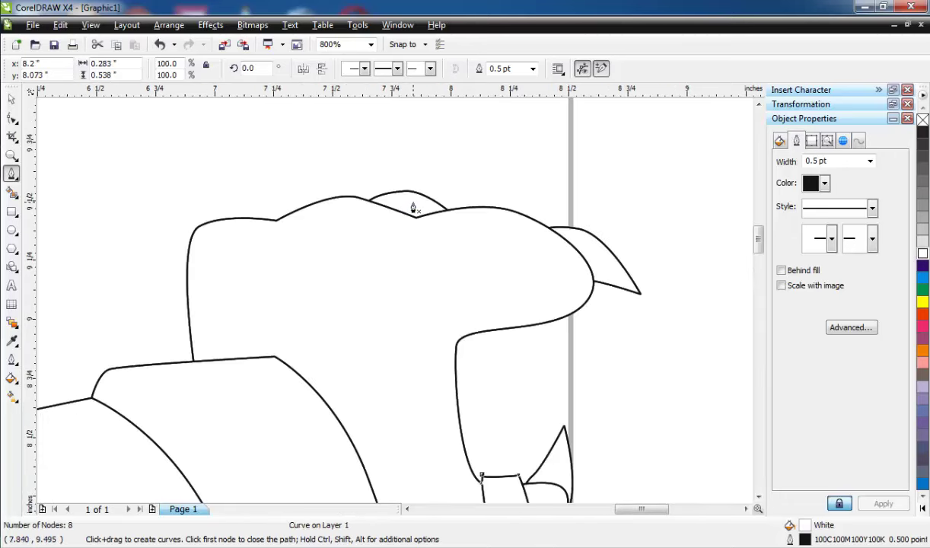
{"action": "left_click_drag", "start_coordinate": [363, 305], "coordinate": [417, 316]}
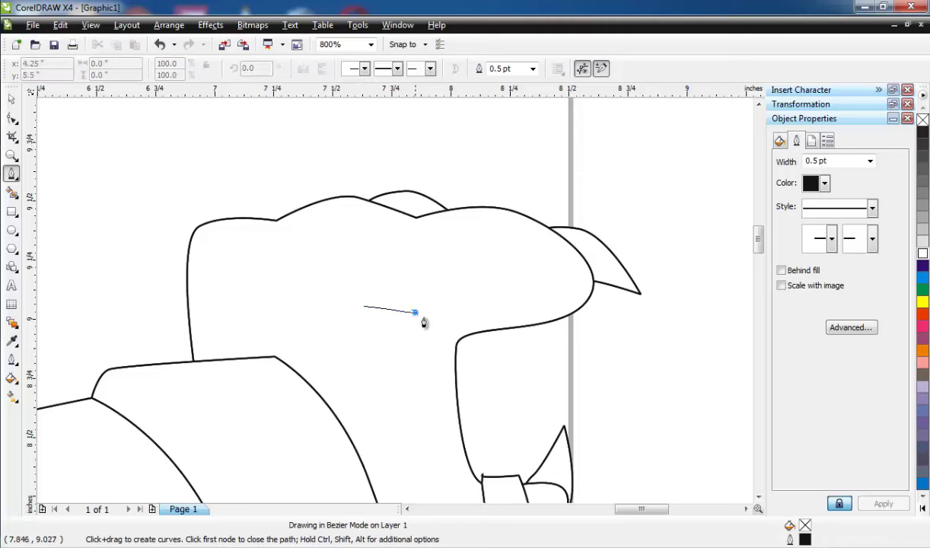
{"action": "mouse_move", "coordinate": [455, 350]}
{"action": "left_mouse_down"}
{"action": "mouse_move", "coordinate": [484, 338]}
{"action": "mouse_move", "coordinate": [477, 333]}
{"action": "left_mouse_up"}
{"action": "left_click_drag", "start_coordinate": [428, 280], "coordinate": [388, 267]}
{"action": "left_click", "coordinate": [365, 278]}
{"action": "left_click", "coordinate": [364, 306]}
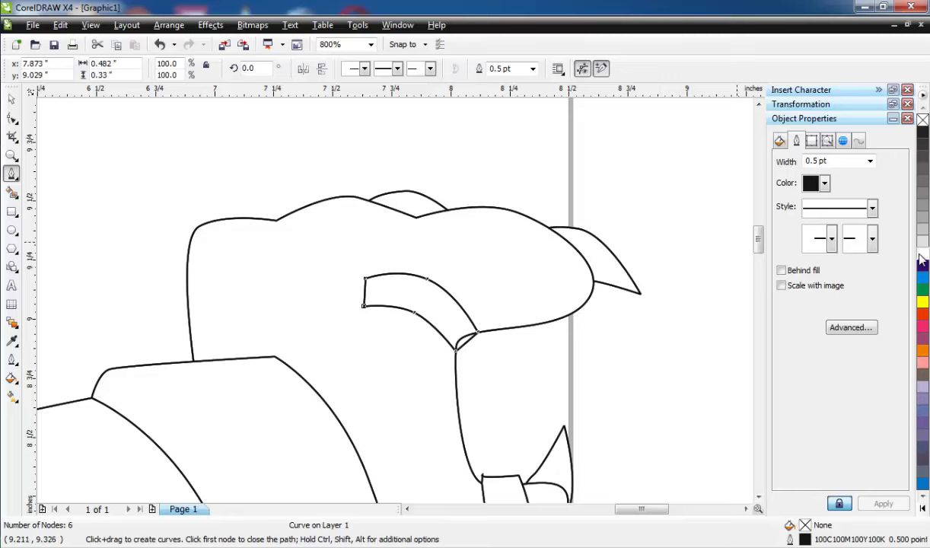
Step: Draw a second closed band segment continuing the first across the knuckles, about 0.4 by 0.165 inches
{"action": "scroll", "coordinate": [339, 266], "scroll_direction": "up", "scroll_amount": 1}
{"action": "left_click_drag", "start_coordinate": [243, 286], "coordinate": [342, 286]}
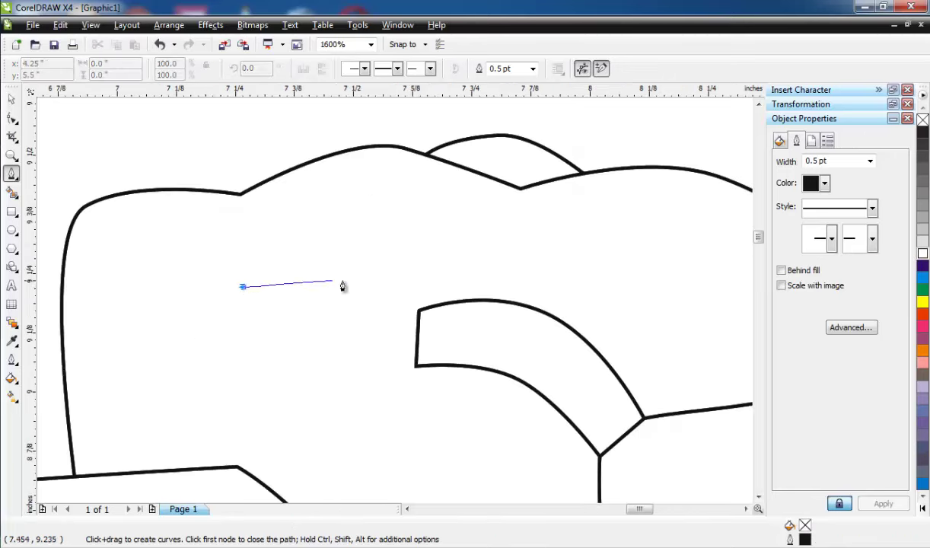
{"action": "left_click_drag", "start_coordinate": [432, 305], "coordinate": [425, 307]}
{"action": "left_click", "coordinate": [417, 357]}
{"action": "left_click_drag", "start_coordinate": [323, 343], "coordinate": [271, 348]}
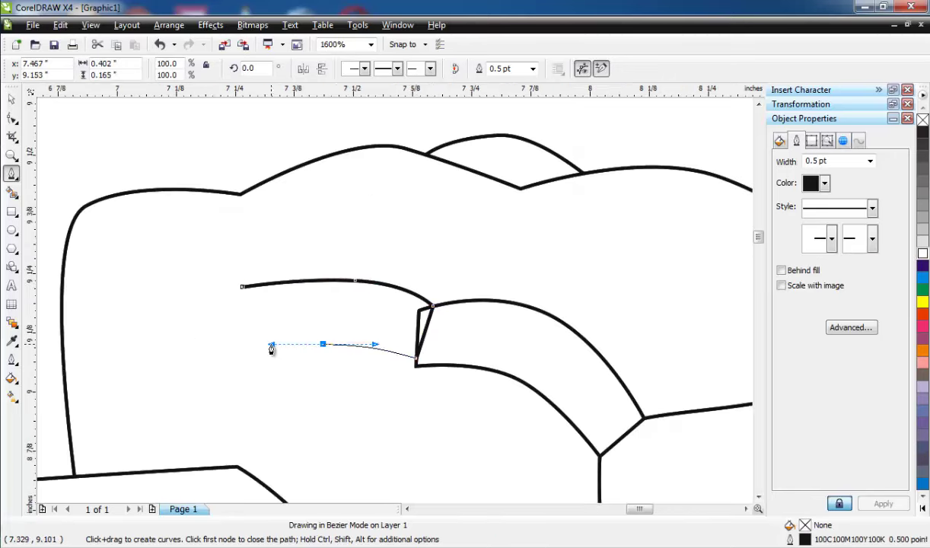
{"action": "left_click", "coordinate": [245, 350]}
{"action": "left_click", "coordinate": [243, 286]}
Step: Place the white-filled second band segment behind the first curved band
{"action": "scroll", "coordinate": [395, 305], "scroll_direction": "down", "scroll_amount": 1}
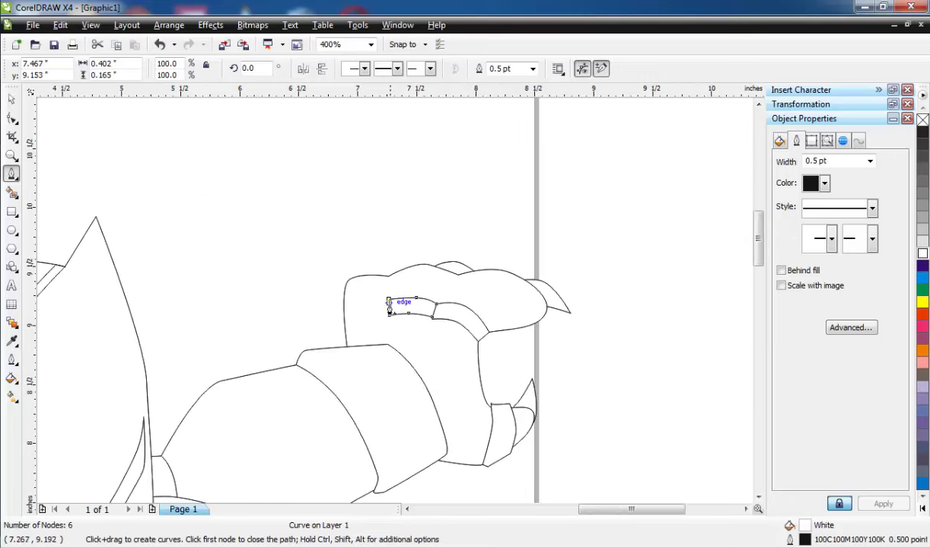
{"action": "key", "text": "space"}
{"action": "left_click", "coordinate": [169, 25]}
{"action": "mouse_move", "coordinate": [280, 95]}
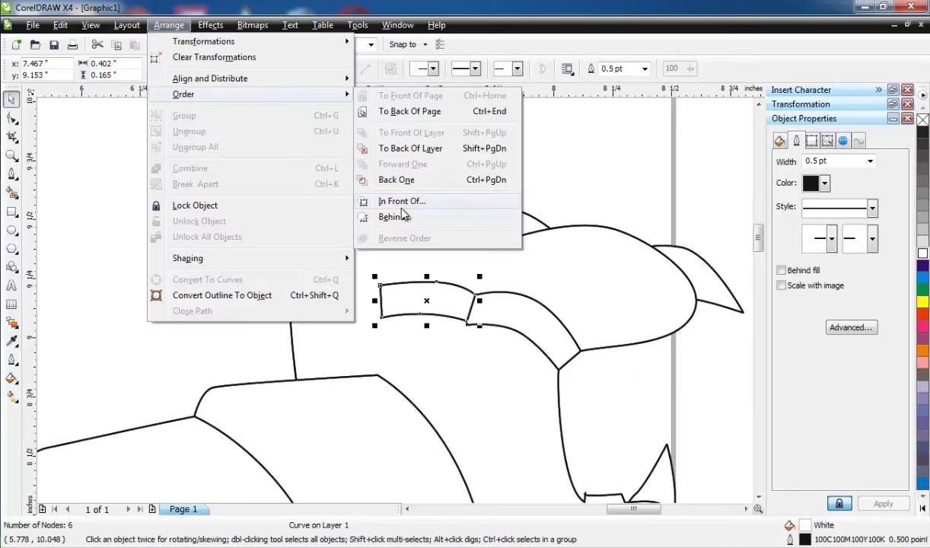
{"action": "left_click", "coordinate": [400, 212]}
{"action": "left_click", "coordinate": [494, 296]}
{"action": "left_click", "coordinate": [12, 119]}
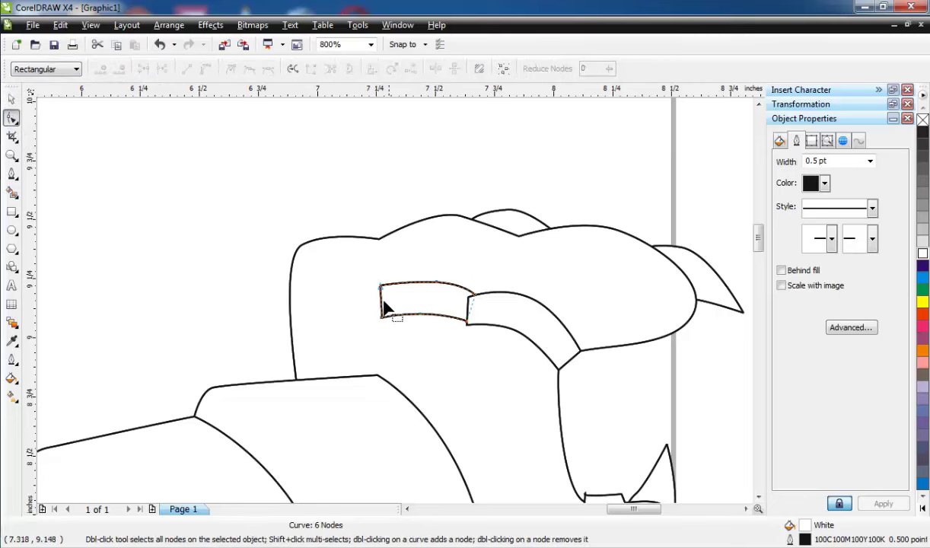
Step: Draw a third closed band segment continuing the second across the knuckles, about 0.28 by 0.16 inches
{"action": "left_click", "coordinate": [12, 175]}
{"action": "scroll", "coordinate": [388, 304], "scroll_direction": "up", "scroll_amount": 1}
{"action": "left_click", "coordinate": [253, 269]}
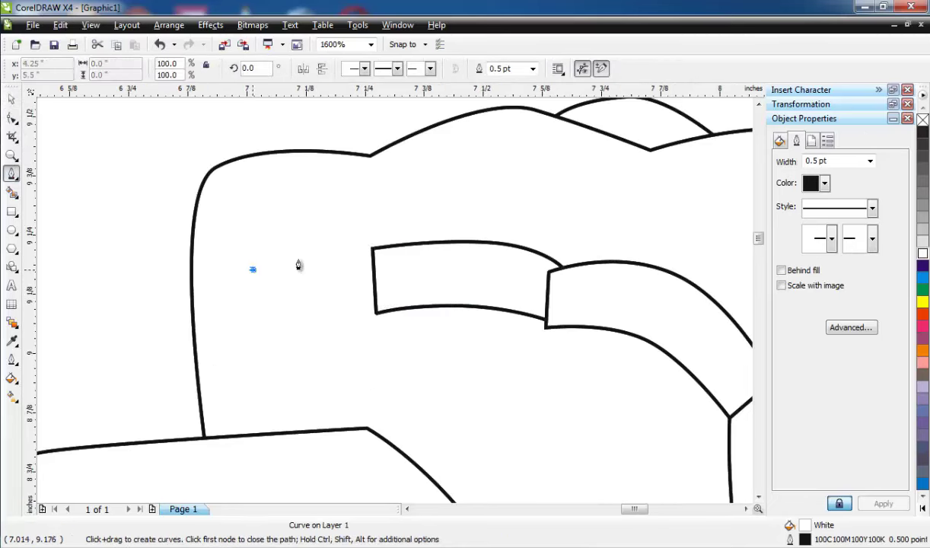
{"action": "left_click_drag", "start_coordinate": [328, 256], "coordinate": [373, 258]}
{"action": "left_click", "coordinate": [383, 260]}
{"action": "left_click", "coordinate": [380, 313]}
{"action": "left_click_drag", "start_coordinate": [302, 314], "coordinate": [271, 327]}
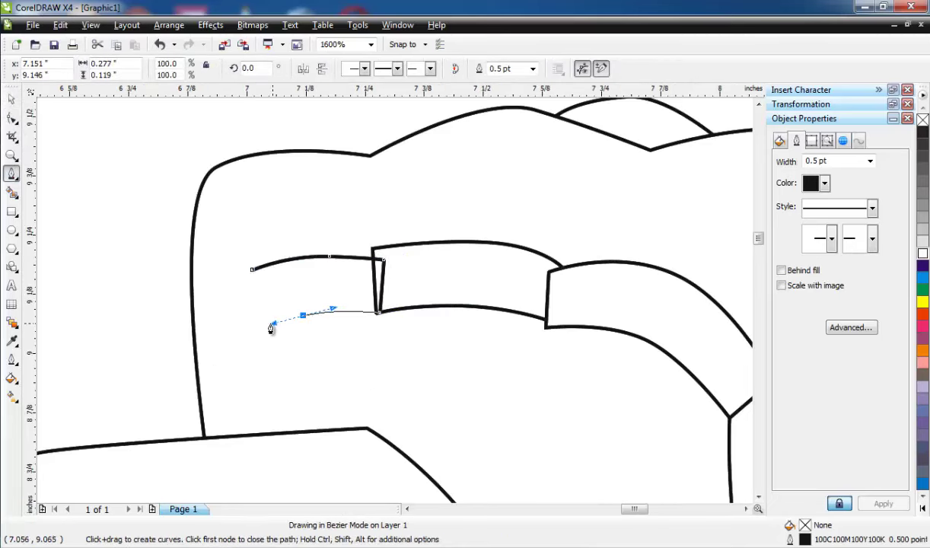
{"action": "left_click", "coordinate": [261, 330]}
{"action": "left_click", "coordinate": [251, 268]}
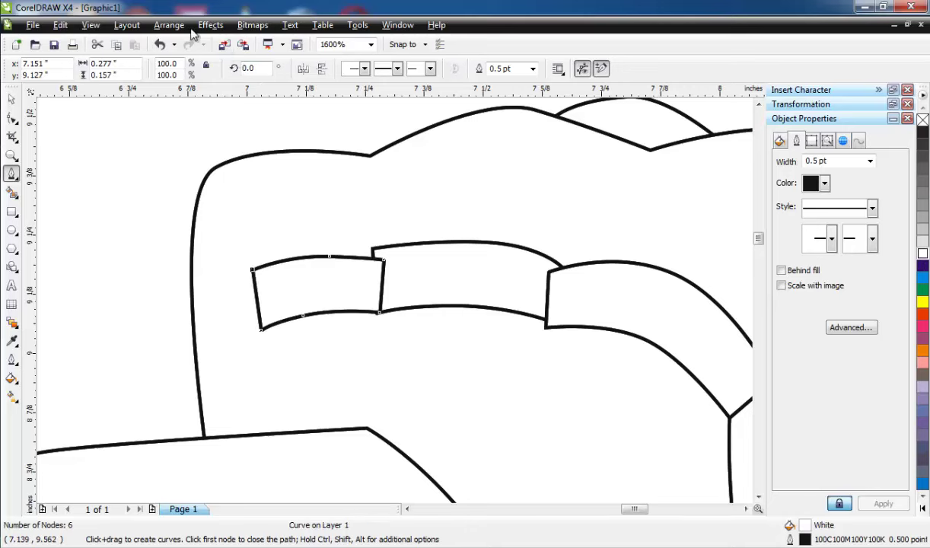
Step: Place the third band segment behind the second one
{"action": "left_click", "coordinate": [169, 25]}
{"action": "mouse_move", "coordinate": [283, 108]}
{"action": "left_click", "coordinate": [484, 216]}
{"action": "left_click", "coordinate": [384, 259]}
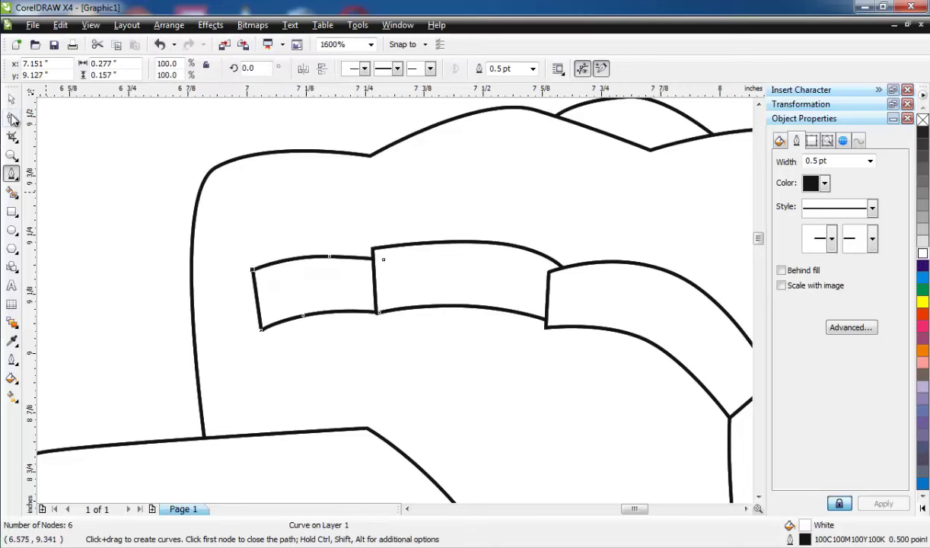
{"action": "left_click", "coordinate": [11, 100]}
Step: Draw a fourth closed band segment overlapping the raised hand's outer edge, about 0.19 by 0.15 inches
{"action": "left_click", "coordinate": [11, 174]}
{"action": "left_click", "coordinate": [270, 280]}
{"action": "left_click_drag", "start_coordinate": [220, 278], "coordinate": [199, 286]}
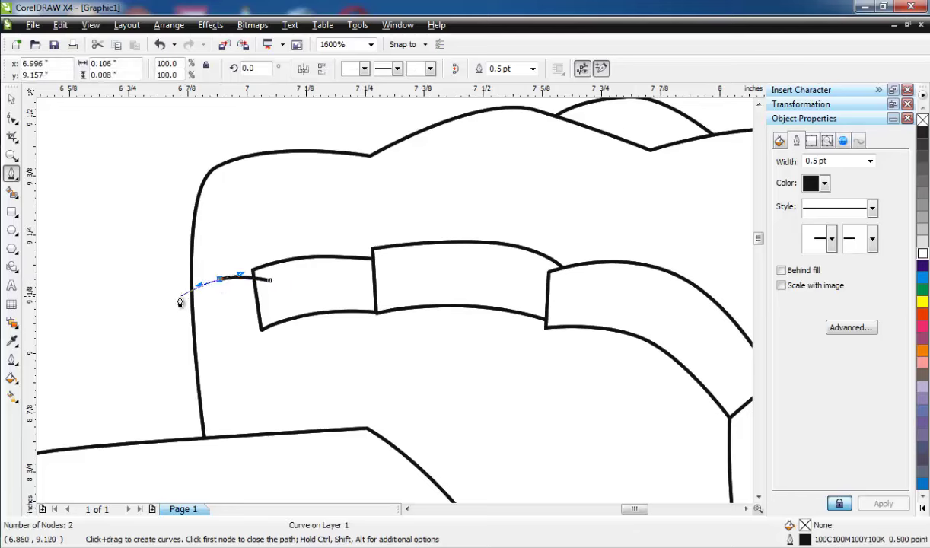
{"action": "left_click", "coordinate": [179, 297]}
{"action": "left_click", "coordinate": [185, 348]}
{"action": "left_click_drag", "start_coordinate": [216, 334], "coordinate": [233, 332]}
{"action": "left_click", "coordinate": [261, 329]}
{"action": "left_click", "coordinate": [267, 280]}
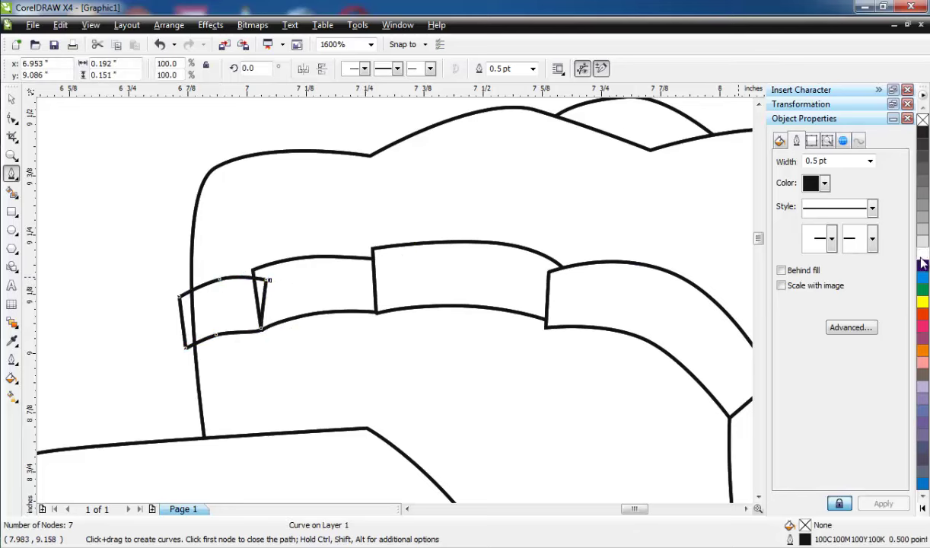
Step: Place the white-filled fourth band segment behind the third one
{"action": "left_click", "coordinate": [169, 25]}
{"action": "mouse_move", "coordinate": [319, 103]}
{"action": "left_click", "coordinate": [388, 208]}
{"action": "left_click", "coordinate": [240, 266]}
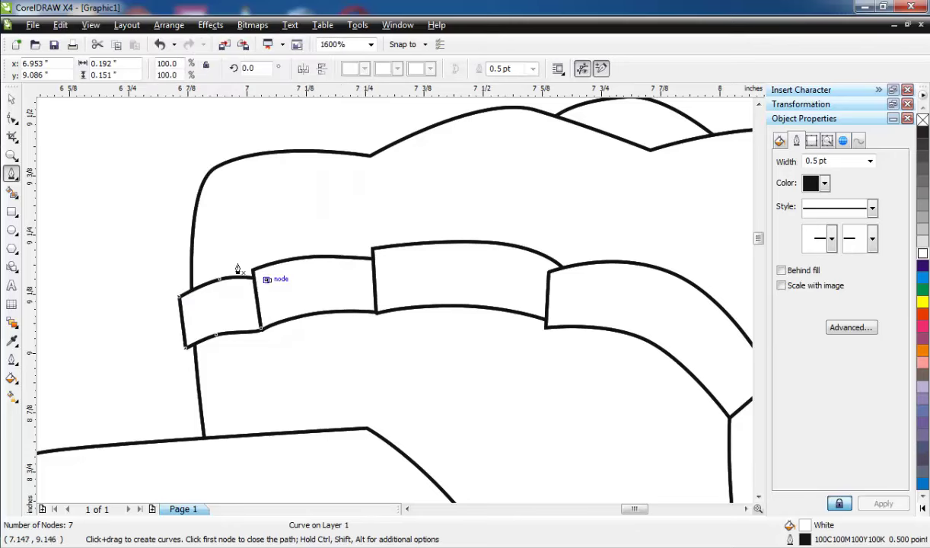
{"action": "left_click", "coordinate": [12, 100]}
{"action": "scroll", "coordinate": [405, 307], "scroll_direction": "down", "scroll_amount": 1}
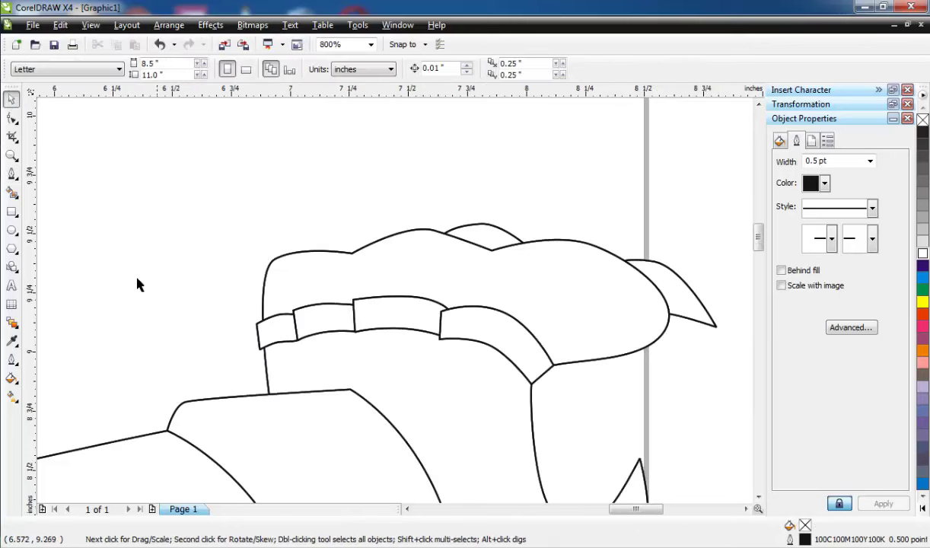
Step: Draw a thin closed crease from the notch beside the clawed finger down across the first band, about 0.22 by 0.56 inches
{"action": "left_click", "coordinate": [12, 174]}
{"action": "scroll", "coordinate": [450, 323], "scroll_direction": "up", "scroll_amount": 1}
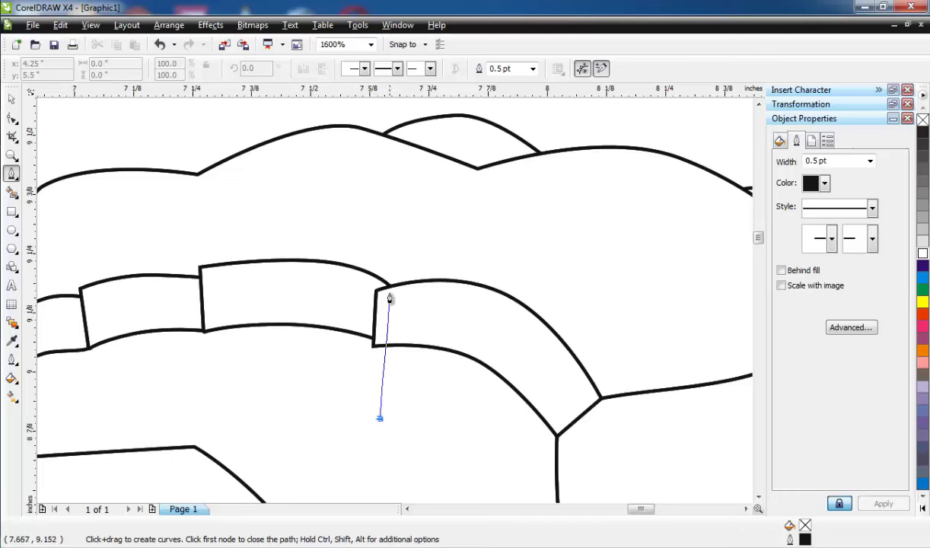
{"action": "left_click_drag", "start_coordinate": [392, 280], "coordinate": [460, 196]}
{"action": "left_click", "coordinate": [470, 176]}
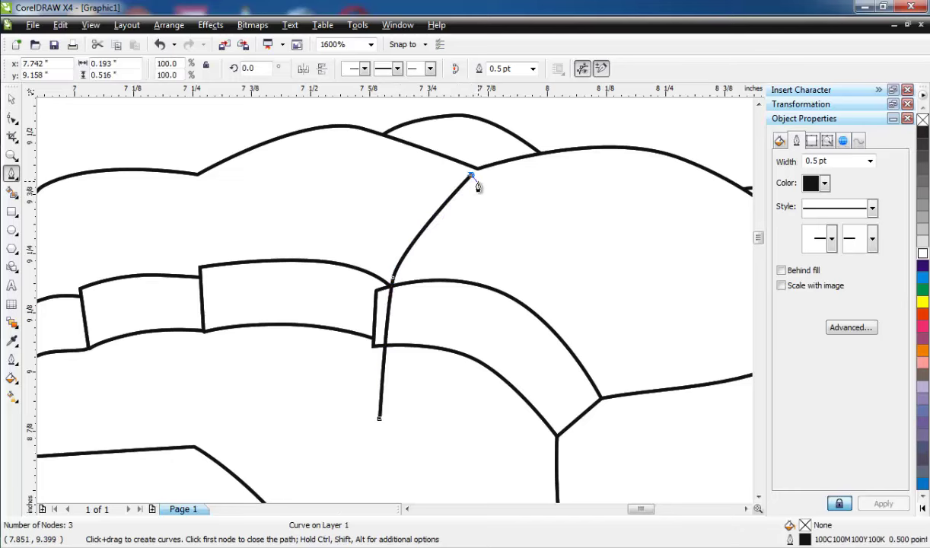
{"action": "left_click", "coordinate": [481, 178]}
{"action": "left_click_drag", "start_coordinate": [401, 282], "coordinate": [399, 312]}
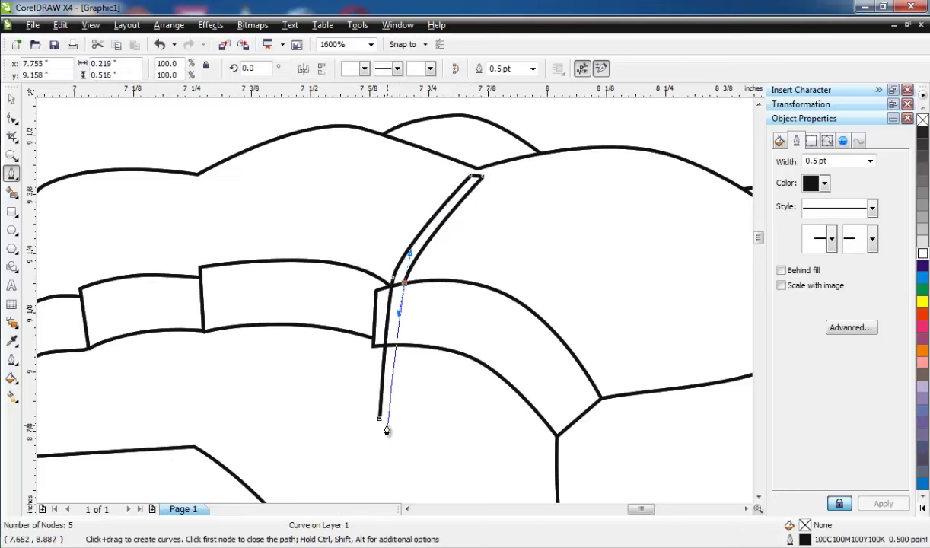
{"action": "left_click", "coordinate": [385, 428]}
{"action": "left_click", "coordinate": [377, 440]}
{"action": "left_click", "coordinate": [380, 419]}
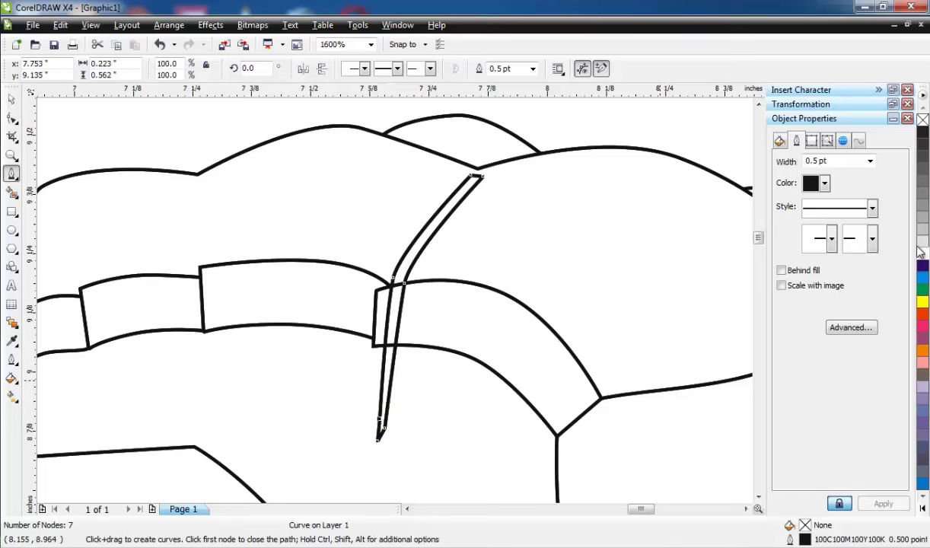
Step: Fill the thin crease black and remove its outline
{"action": "left_click", "coordinate": [921, 131]}
{"action": "key", "text": "space"}
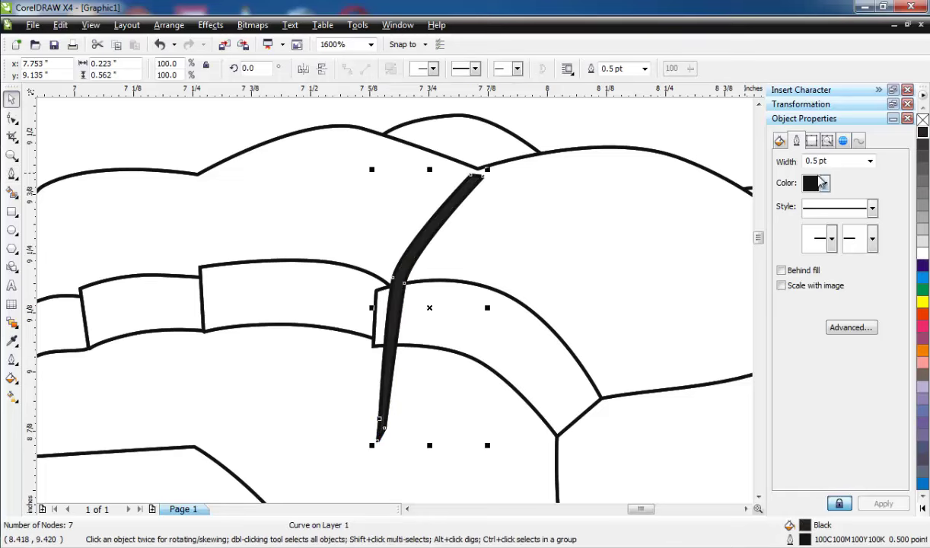
{"action": "left_click", "coordinate": [869, 160]}
{"action": "left_click", "coordinate": [829, 173]}
{"action": "left_click_drag", "start_coordinate": [463, 195], "coordinate": [243, 195]}
{"action": "key", "text": "ctrl+z"}
Step: Draw a thin closed curved crease across the joint between the third and fourth band segments
{"action": "left_click", "coordinate": [12, 174]}
{"action": "scroll", "coordinate": [395, 306], "scroll_direction": "down", "scroll_amount": 2}
{"action": "scroll", "coordinate": [387, 285], "scroll_direction": "up", "scroll_amount": 2}
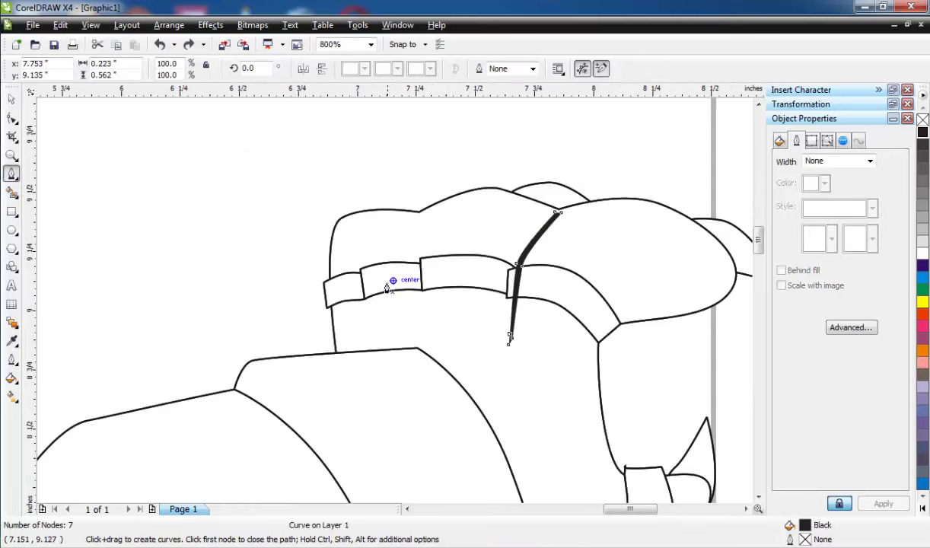
{"action": "left_click", "coordinate": [360, 194]}
{"action": "left_click_drag", "start_coordinate": [346, 285], "coordinate": [332, 261]}
{"action": "left_click", "coordinate": [368, 426]}
{"action": "left_click", "coordinate": [361, 195]}
{"action": "left_click", "coordinate": [361, 195]}
Step: Draw a thin tapered crease across the joint between the second and third band segments, about 0.05 by 0.49 inches
{"action": "left_click", "coordinate": [466, 183]}
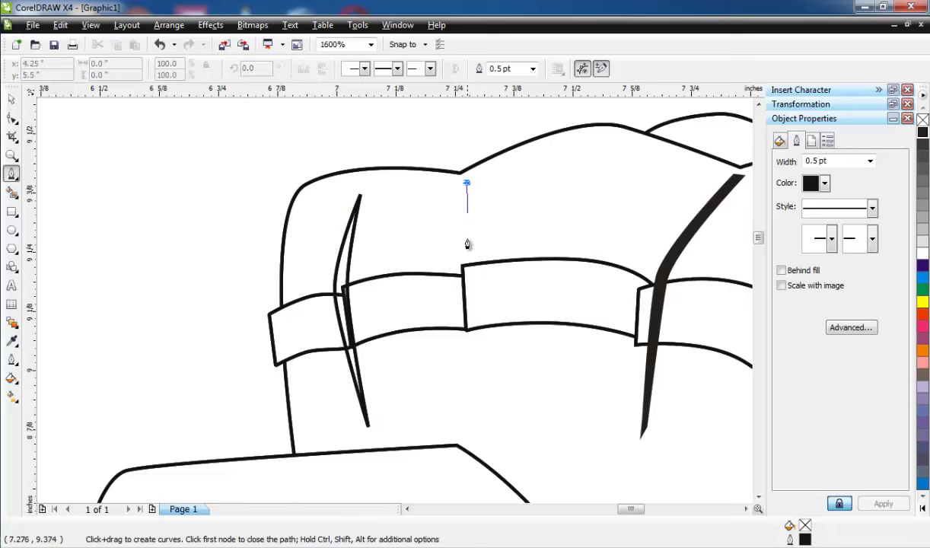
{"action": "left_click", "coordinate": [463, 275]}
{"action": "left_click_drag", "start_coordinate": [484, 414], "coordinate": [471, 199]}
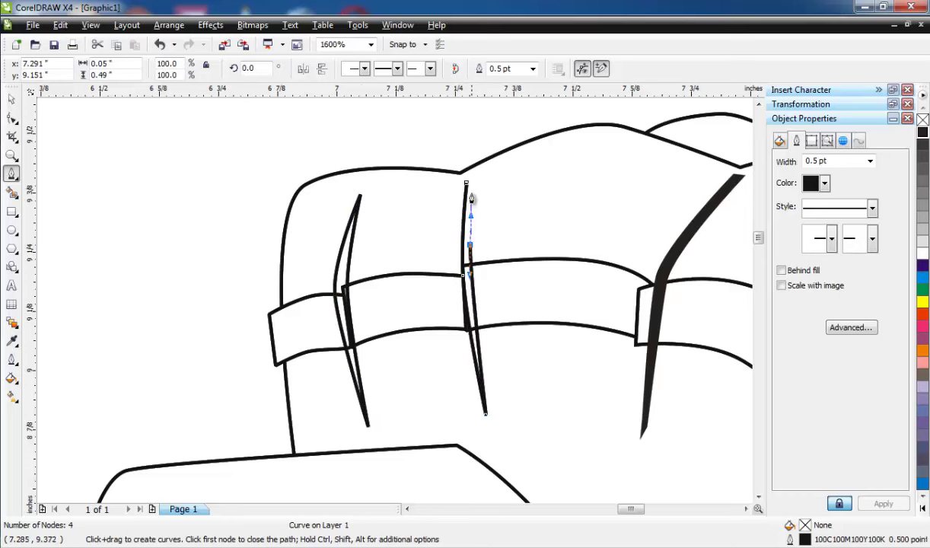
Step: Fill the two new creases black and remove their outlines
{"action": "left_click", "coordinate": [12, 99]}
{"action": "scroll", "coordinate": [197, 357], "scroll_direction": "down", "scroll_amount": 1}
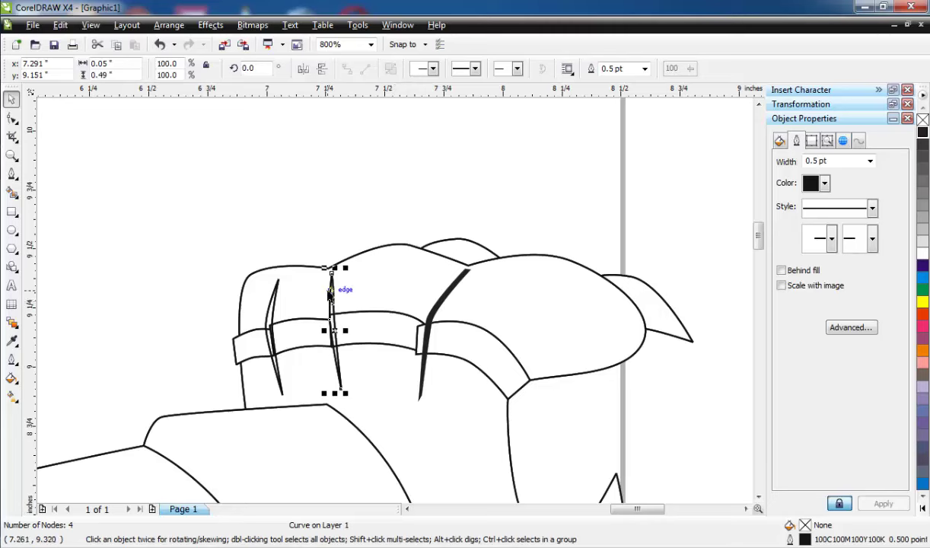
{"action": "key", "text": "Escape"}
{"action": "left_click", "coordinate": [274, 283]}
{"action": "left_click", "coordinate": [332, 289], "text": "shift"}
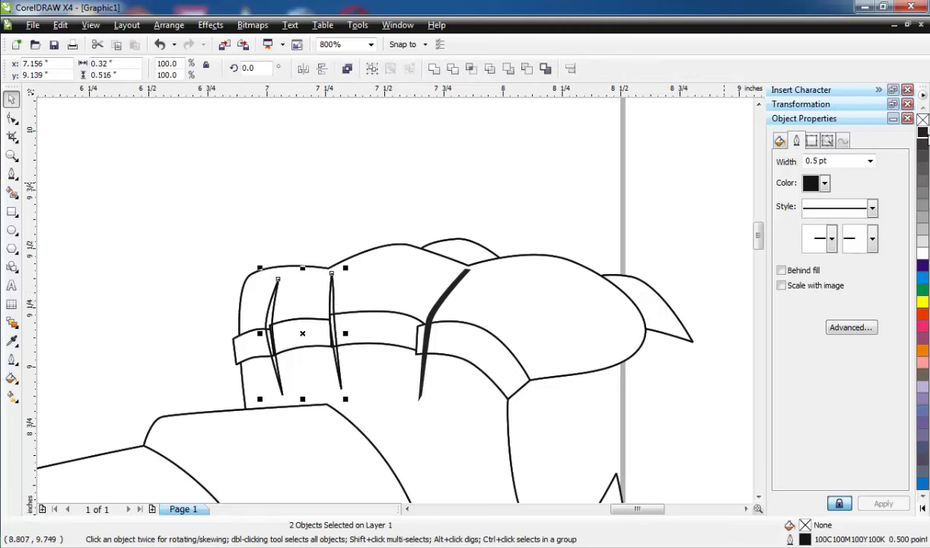
{"action": "left_click", "coordinate": [869, 162]}
{"action": "left_click", "coordinate": [850, 175]}
{"action": "left_click", "coordinate": [443, 184]}
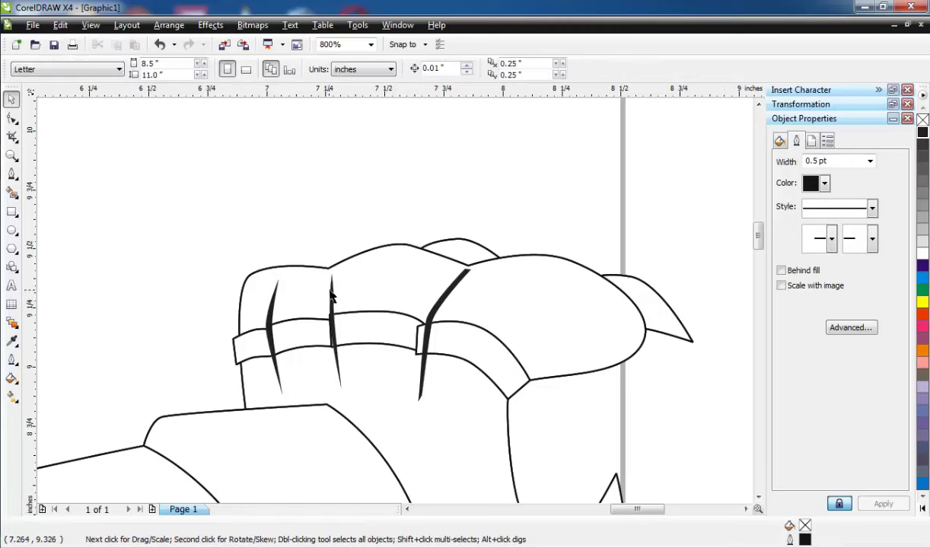
Step: Bring the knuckle band segments in front of the black creases on the raised hand
{"action": "left_click", "coordinate": [332, 293]}
{"action": "left_click_drag", "start_coordinate": [190, 316], "coordinate": [556, 414]}
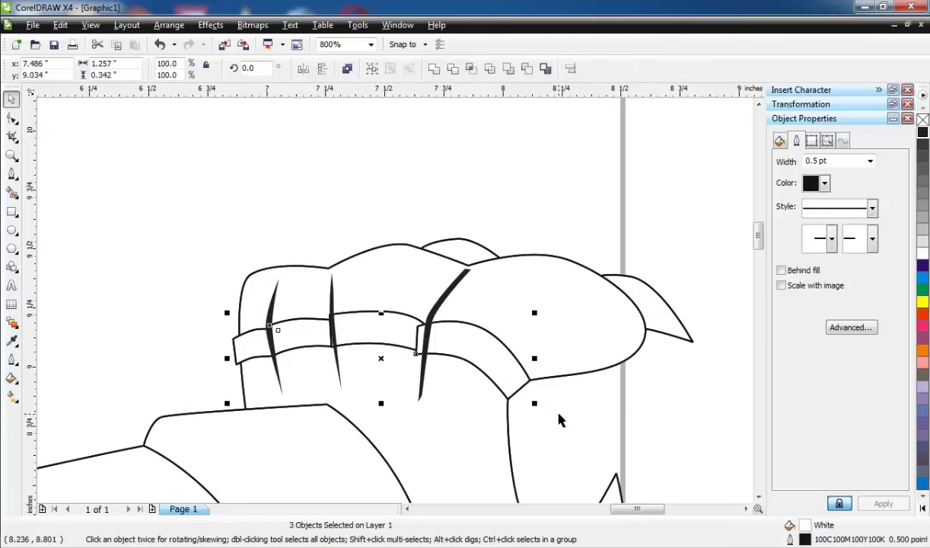
{"action": "key", "text": "Escape"}
{"action": "left_click", "coordinate": [377, 327]}
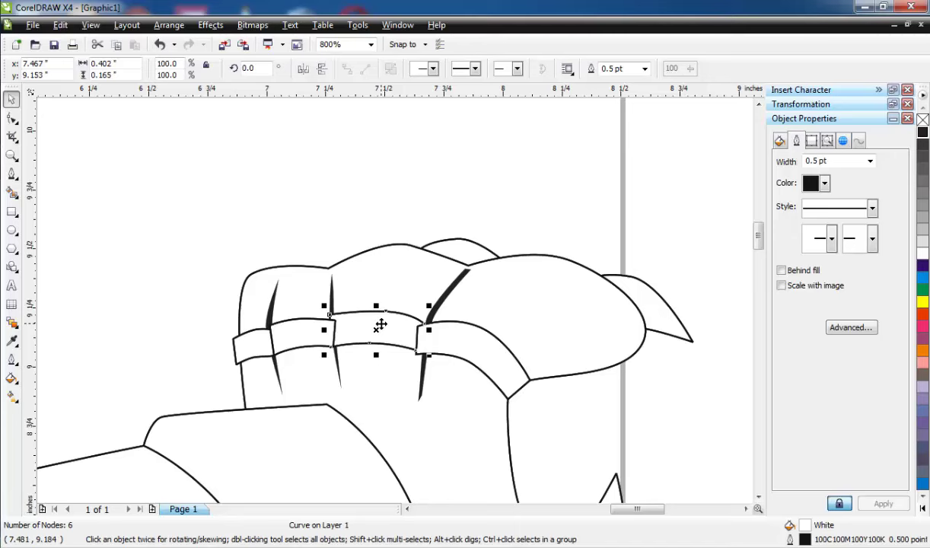
{"action": "left_click", "coordinate": [318, 332]}
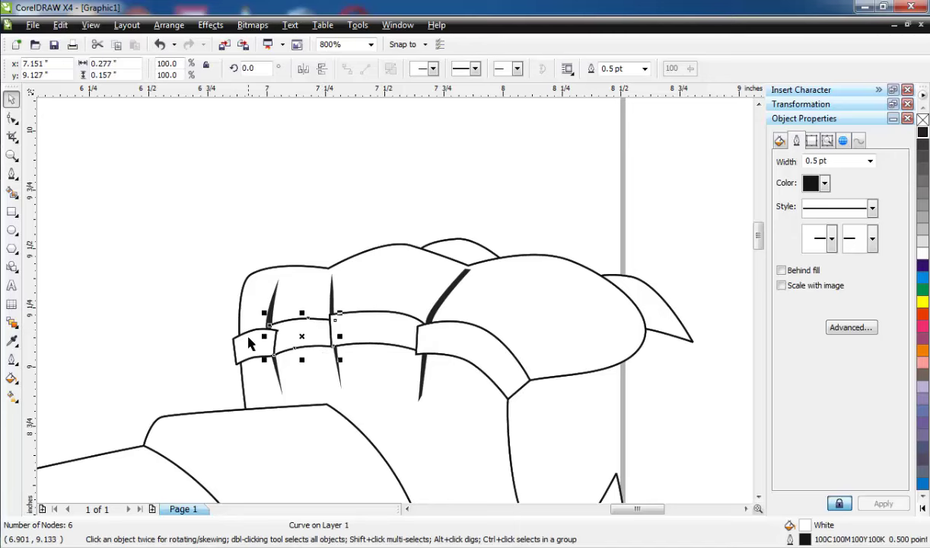
{"action": "left_click", "coordinate": [249, 343]}
{"action": "key", "text": "Escape"}
{"action": "scroll", "coordinate": [392, 316], "scroll_direction": "down", "scroll_amount": 3}
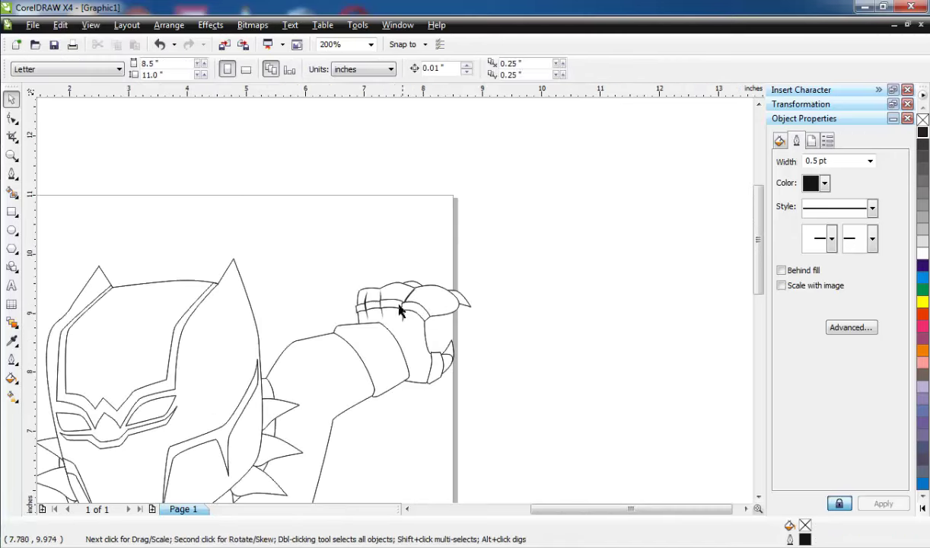
{"action": "scroll", "coordinate": [388, 329], "scroll_direction": "down", "scroll_amount": 1}
{"action": "scroll", "coordinate": [381, 293], "scroll_direction": "up", "scroll_amount": 3}
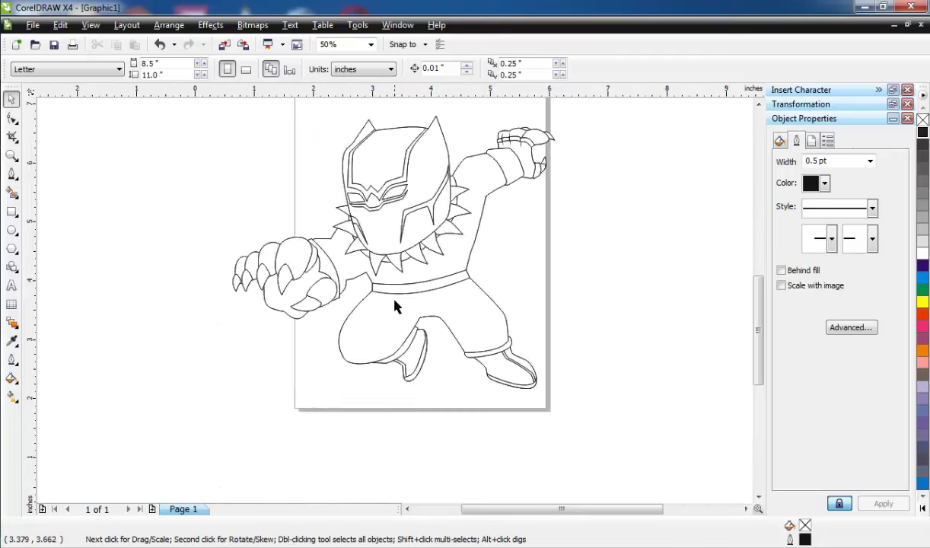
Step: Draw a closed angular stripe across the upper thigh of the bent leg, about 2.54 by 0.82 inches, overshooting its edges
{"action": "left_click", "coordinate": [11, 174]}
{"action": "scroll", "coordinate": [329, 335], "scroll_direction": "up", "scroll_amount": 1}
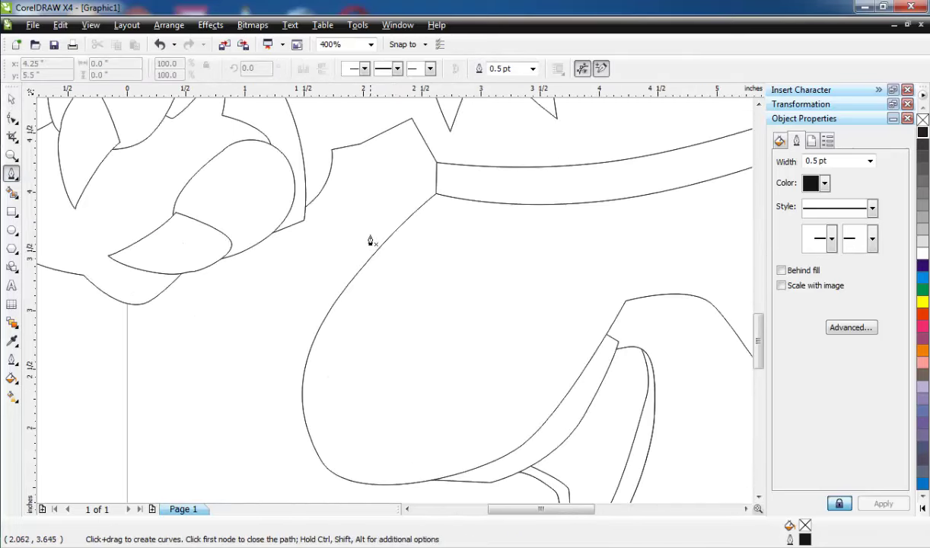
{"action": "left_click", "coordinate": [391, 289]}
{"action": "left_click", "coordinate": [515, 280]}
{"action": "left_click", "coordinate": [644, 313]}
{"action": "left_click", "coordinate": [633, 326]}
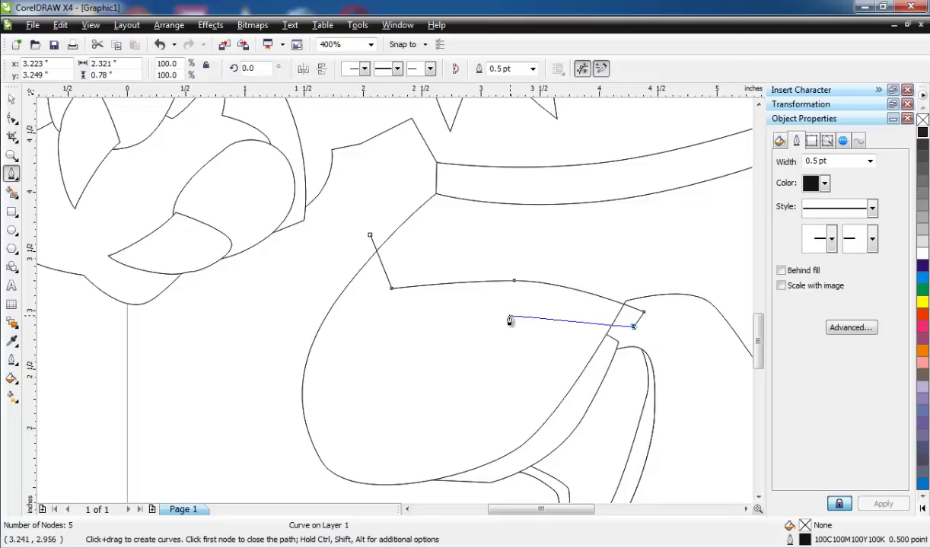
{"action": "left_click_drag", "start_coordinate": [496, 314], "coordinate": [425, 322]}
{"action": "left_click", "coordinate": [376, 331]}
{"action": "left_click", "coordinate": [343, 272]}
{"action": "left_click", "coordinate": [370, 235]}
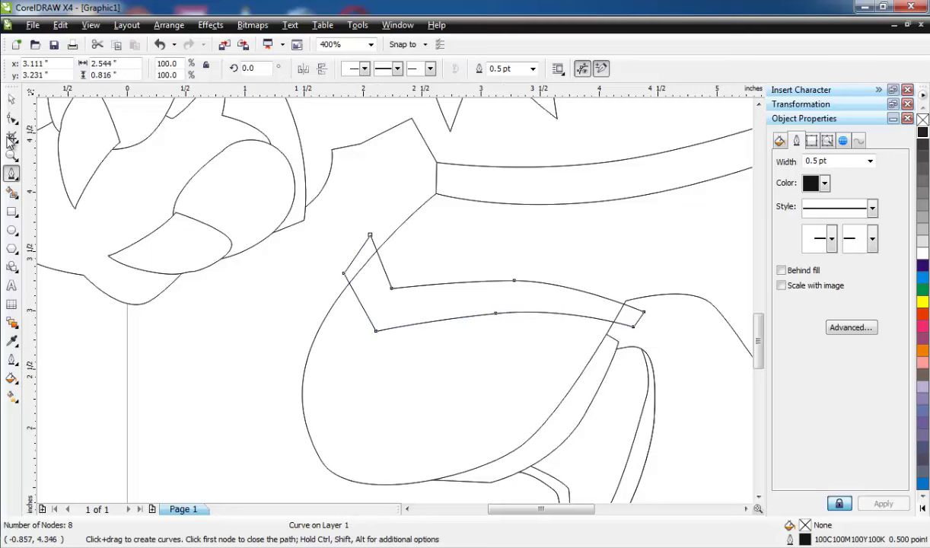
Step: Intersect the stripe with the bent leg and delete the original overshooting shape
{"action": "left_click", "coordinate": [12, 99]}
{"action": "left_click", "coordinate": [432, 197], "text": "shift"}
{"action": "left_click", "coordinate": [471, 68]}
{"action": "left_click", "coordinate": [371, 243]}
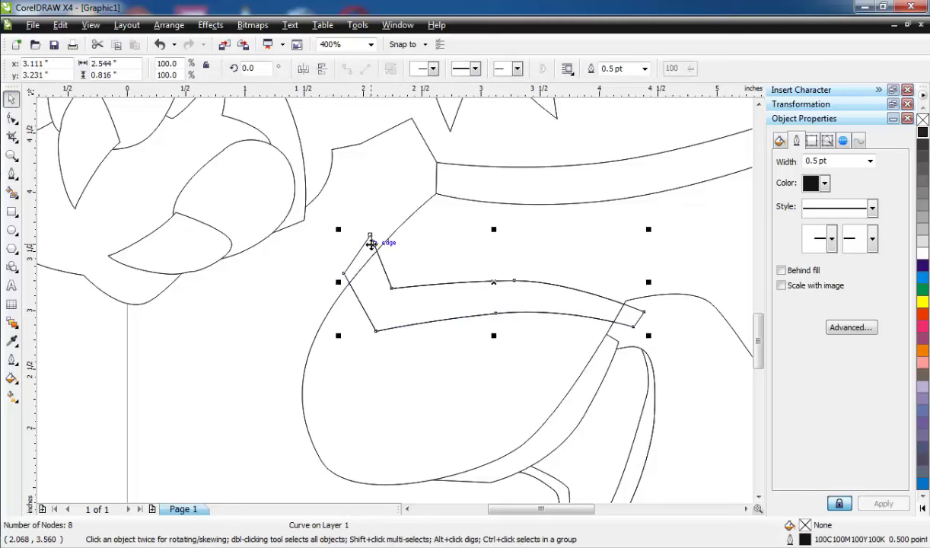
{"action": "right_click", "coordinate": [371, 243]}
{"action": "left_click", "coordinate": [404, 323]}
Step: Draw a closed curved shape covering the lower edge of the bent leg's thigh, about 2.59 by 1.16 inches
{"action": "key", "text": "space"}
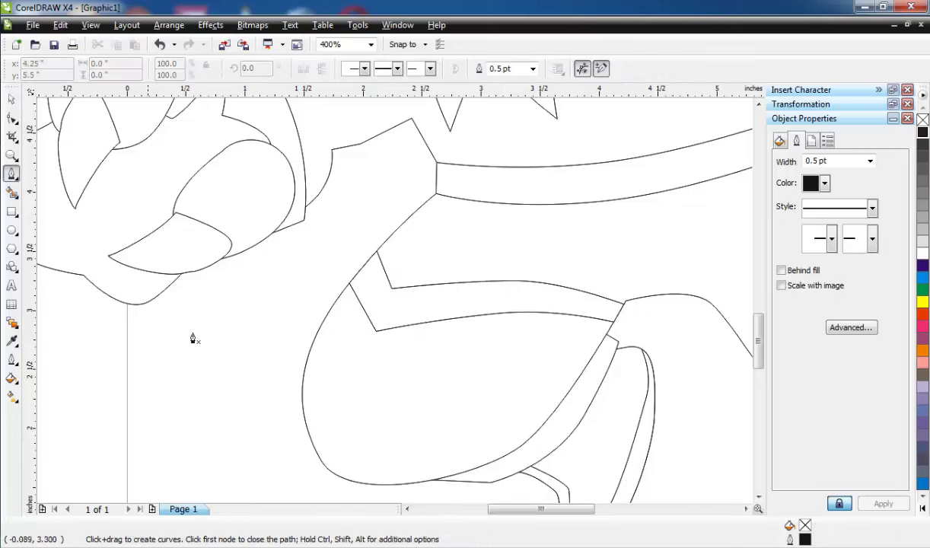
{"action": "left_click_drag", "start_coordinate": [328, 428], "coordinate": [350, 447]}
{"action": "left_click", "coordinate": [355, 450]}
{"action": "left_click_drag", "start_coordinate": [490, 439], "coordinate": [535, 434]}
{"action": "left_click", "coordinate": [574, 422]}
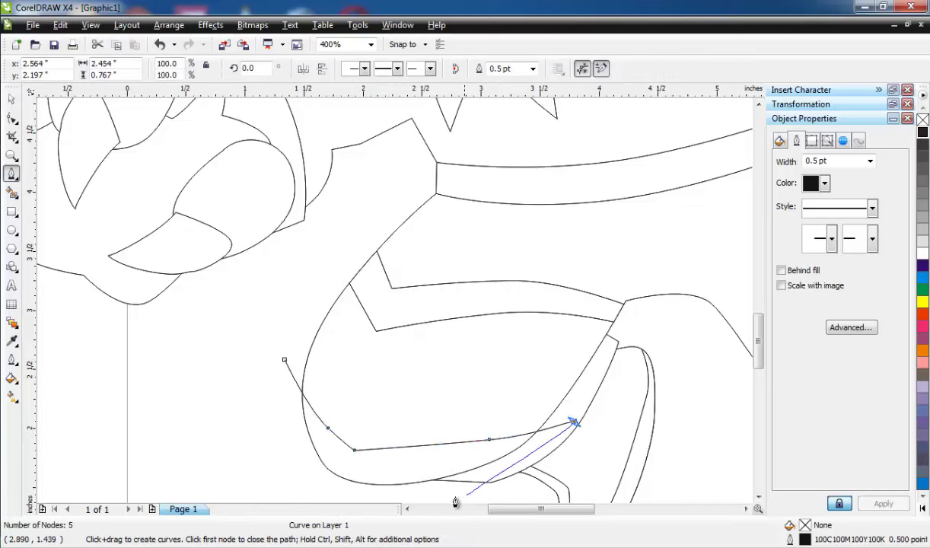
{"action": "left_click_drag", "start_coordinate": [435, 495], "coordinate": [392, 494]}
{"action": "left_click_drag", "start_coordinate": [275, 473], "coordinate": [257, 438]}
{"action": "left_click", "coordinate": [285, 359]}
Step: Intersect the lower thigh shape with the bent leg and delete the original shape
{"action": "left_click", "coordinate": [11, 100]}
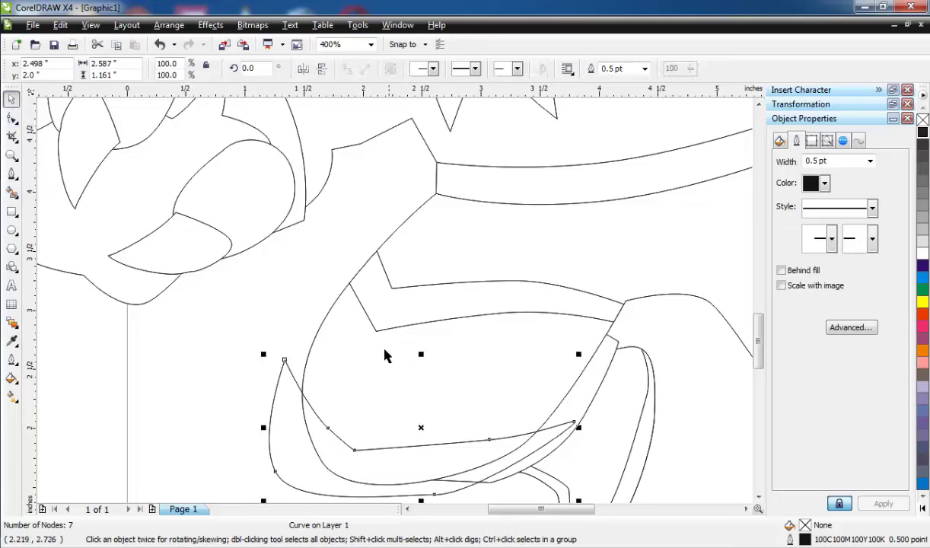
{"action": "left_click", "coordinate": [314, 340], "text": "shift"}
{"action": "left_click", "coordinate": [471, 69]}
{"action": "left_click", "coordinate": [310, 302]}
{"action": "left_click", "coordinate": [272, 406]}
{"action": "right_click", "coordinate": [272, 406]}
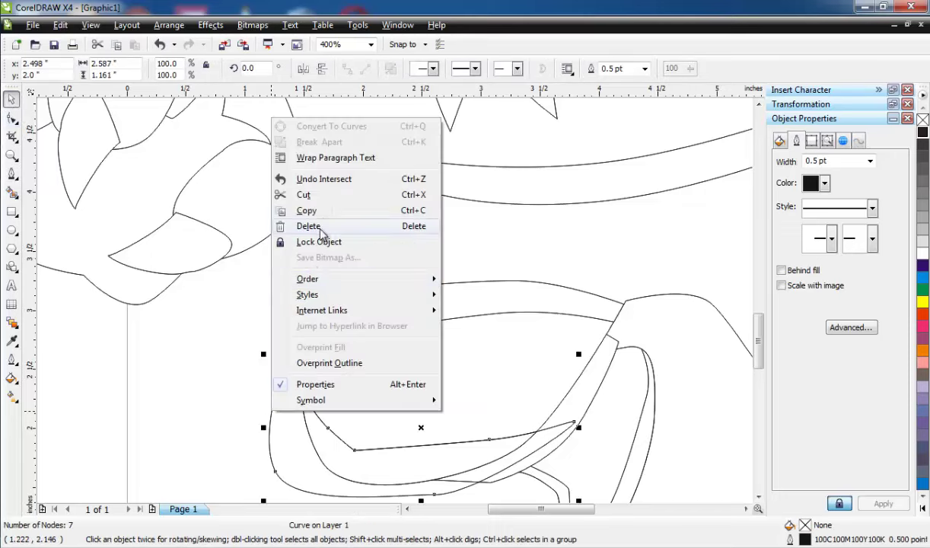
{"action": "left_click", "coordinate": [322, 228]}
Step: Draw a closed stripe with an upturned outer end across the extended leg's thigh, about 2.21 by 1.49 inches
{"action": "scroll", "coordinate": [292, 305], "scroll_direction": "down", "scroll_amount": 1}
{"action": "scroll", "coordinate": [629, 288], "scroll_direction": "up", "scroll_amount": 2}
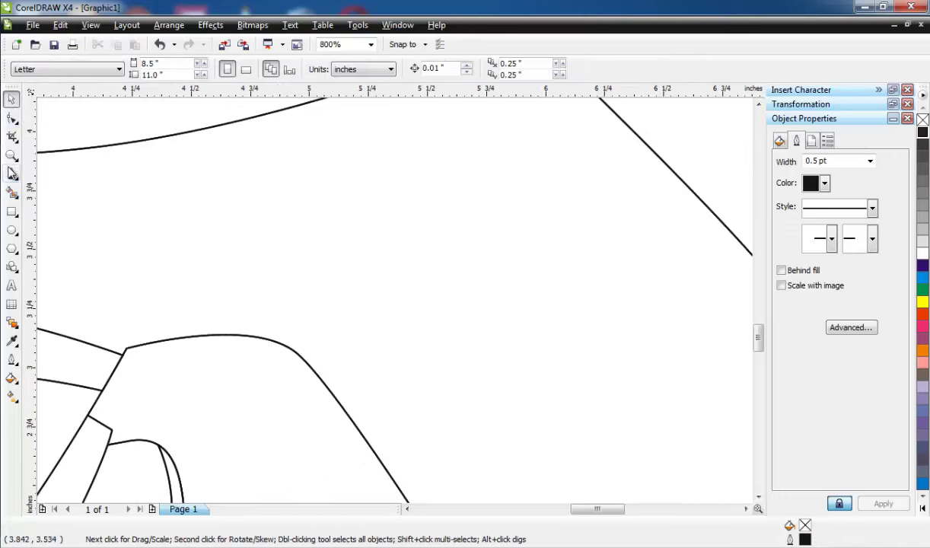
{"action": "left_click", "coordinate": [12, 173]}
{"action": "scroll", "coordinate": [417, 296], "scroll_direction": "down", "scroll_amount": 1}
{"action": "scroll", "coordinate": [471, 267], "scroll_direction": "up", "scroll_amount": 1}
{"action": "left_click", "coordinate": [211, 393]}
{"action": "left_click_drag", "start_coordinate": [548, 374], "coordinate": [601, 354]}
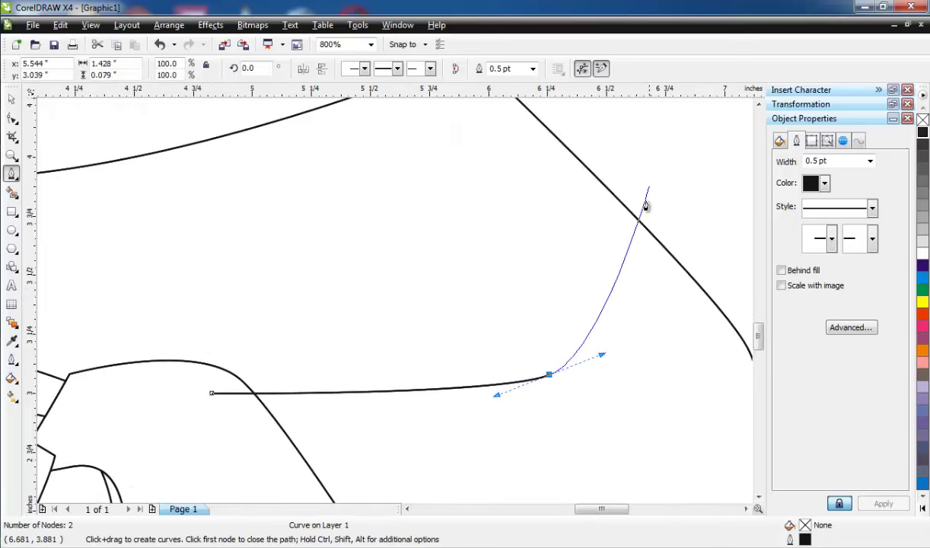
{"action": "scroll", "coordinate": [644, 297], "scroll_direction": "down", "scroll_amount": 2}
{"action": "key", "text": "ctrl+z"}
{"action": "left_click", "coordinate": [284, 321]}
{"action": "left_click_drag", "start_coordinate": [371, 314], "coordinate": [411, 308]}
{"action": "left_click", "coordinate": [390, 310]}
{"action": "left_click", "coordinate": [399, 285]}
{"action": "left_click", "coordinate": [398, 328]}
{"action": "left_click_drag", "start_coordinate": [342, 339], "coordinate": [313, 341]}
{"action": "left_click", "coordinate": [301, 339]}
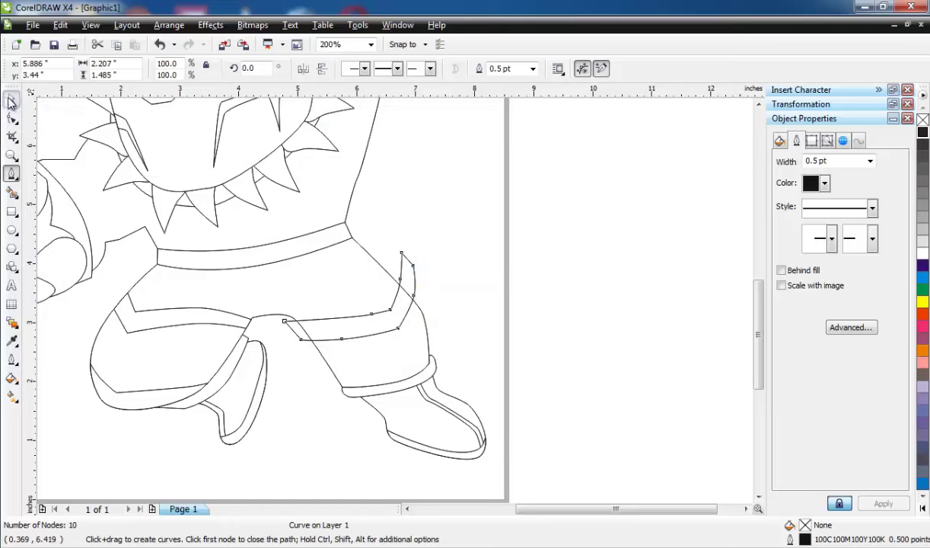
Step: Intersect the thigh stripe with the extended leg and delete the original overshooting shape
{"action": "left_click", "coordinate": [11, 101]}
{"action": "left_click", "coordinate": [469, 70]}
{"action": "left_click", "coordinate": [415, 262]}
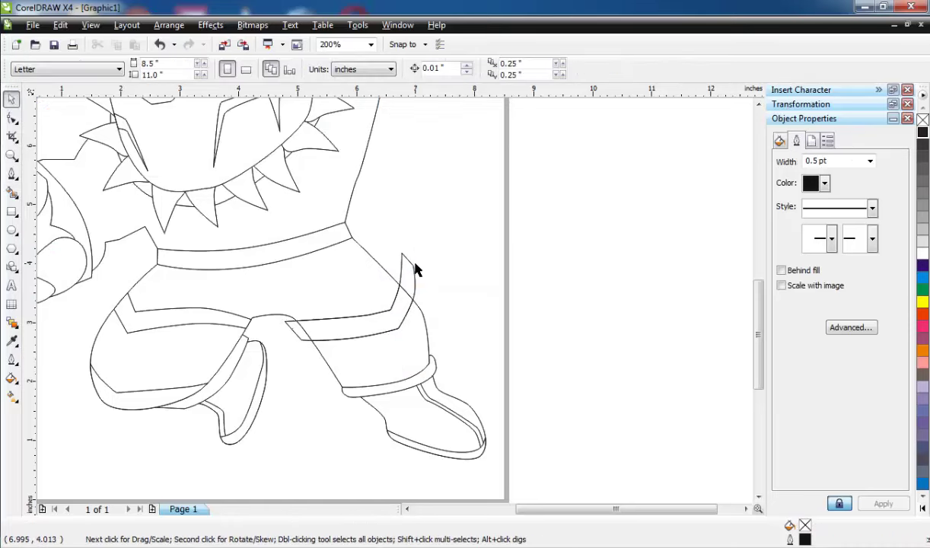
{"action": "left_click", "coordinate": [413, 265]}
{"action": "right_click", "coordinate": [413, 265]}
{"action": "left_click", "coordinate": [452, 109]}
Step: Draw a second closed upturned stripe just above the cuff of the extended leg, about 2.2 by 0.97 inches
{"action": "key", "text": "space"}
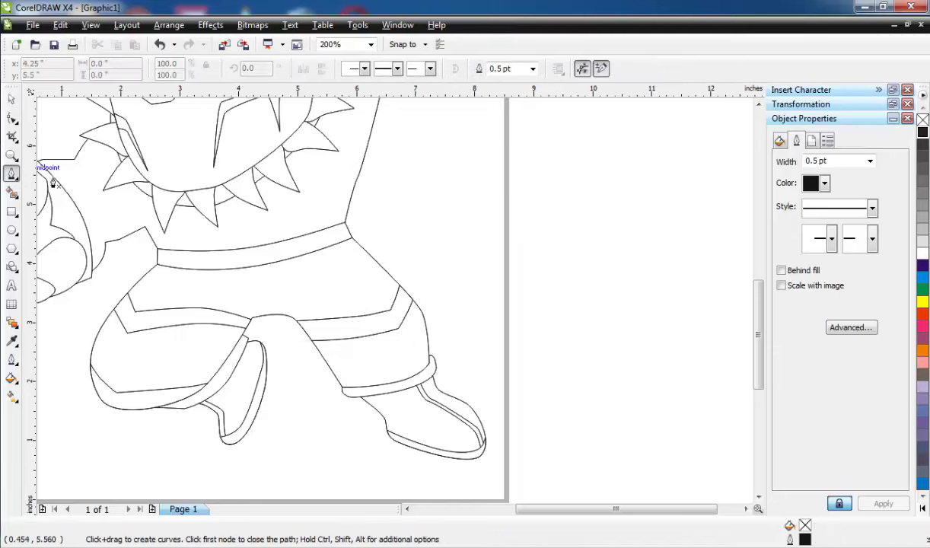
{"action": "scroll", "coordinate": [354, 314], "scroll_direction": "up", "scroll_amount": 2}
{"action": "left_click", "coordinate": [302, 337]}
{"action": "left_click_drag", "start_coordinate": [406, 341], "coordinate": [423, 338]}
{"action": "left_click", "coordinate": [498, 328]}
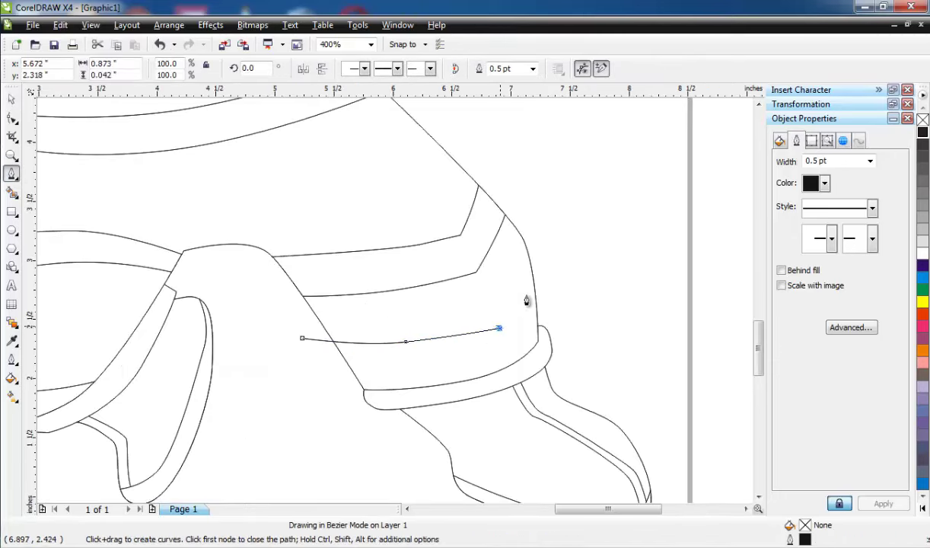
{"action": "left_click_drag", "start_coordinate": [535, 289], "coordinate": [557, 257]}
{"action": "left_click", "coordinate": [556, 251]}
{"action": "left_click", "coordinate": [561, 279]}
{"action": "left_click", "coordinate": [521, 329]}
{"action": "left_click", "coordinate": [502, 349]}
{"action": "mouse_move", "coordinate": [411, 358]}
{"action": "left_mouse_down"}
{"action": "mouse_move", "coordinate": [401, 370]}
{"action": "mouse_move", "coordinate": [347, 366]}
{"action": "left_mouse_up"}
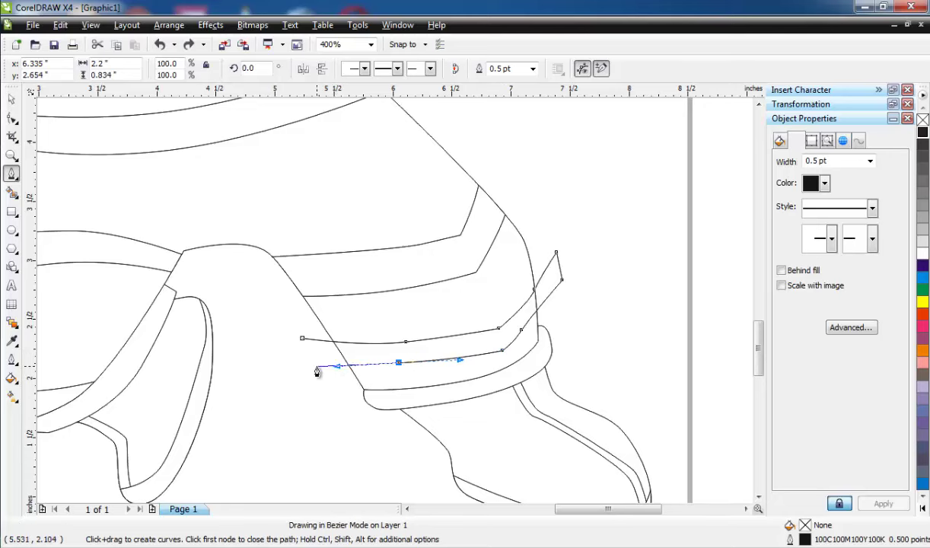
{"action": "left_click", "coordinate": [317, 366]}
{"action": "left_click", "coordinate": [302, 338]}
Step: Intersect the stripe above the cuff with the extended leg and delete the original shape
{"action": "left_click", "coordinate": [11, 100]}
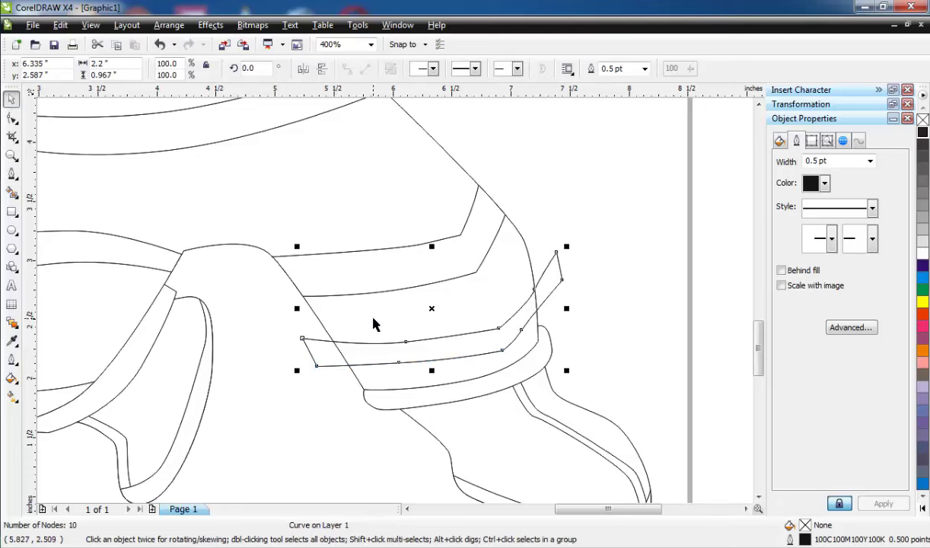
{"action": "left_click", "coordinate": [372, 319], "text": "shift"}
{"action": "left_click", "coordinate": [466, 70]}
{"action": "left_click", "coordinate": [547, 286]}
{"action": "right_click", "coordinate": [547, 285]}
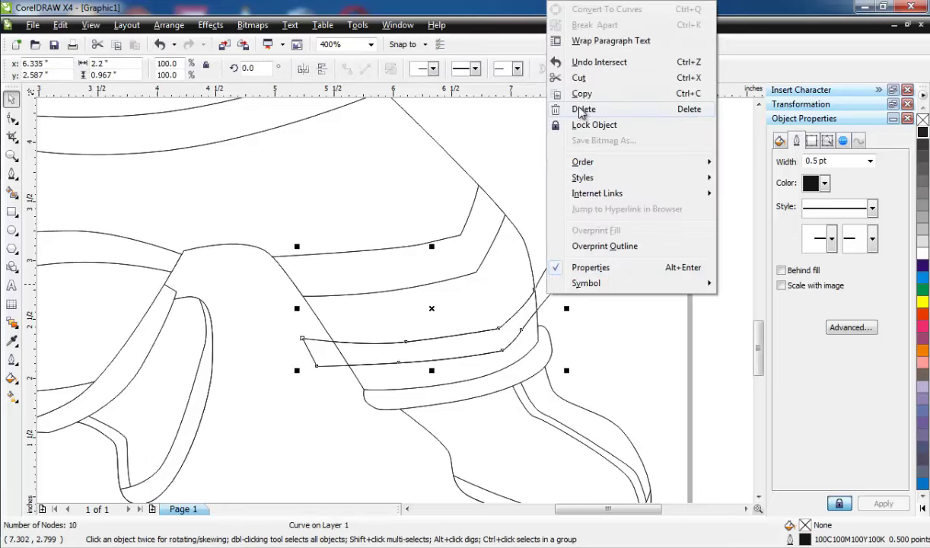
{"action": "left_click", "coordinate": [580, 110]}
Step: Draw a closed curved band overlapping the belt, with its lower edge running just beneath the belt from hip to hip
{"action": "scroll", "coordinate": [384, 293], "scroll_direction": "down", "scroll_amount": 1}
{"action": "scroll", "coordinate": [380, 287], "scroll_direction": "up", "scroll_amount": 2}
{"action": "scroll", "coordinate": [47, 254], "scroll_direction": "down", "scroll_amount": 1}
{"action": "left_click", "coordinate": [12, 175]}
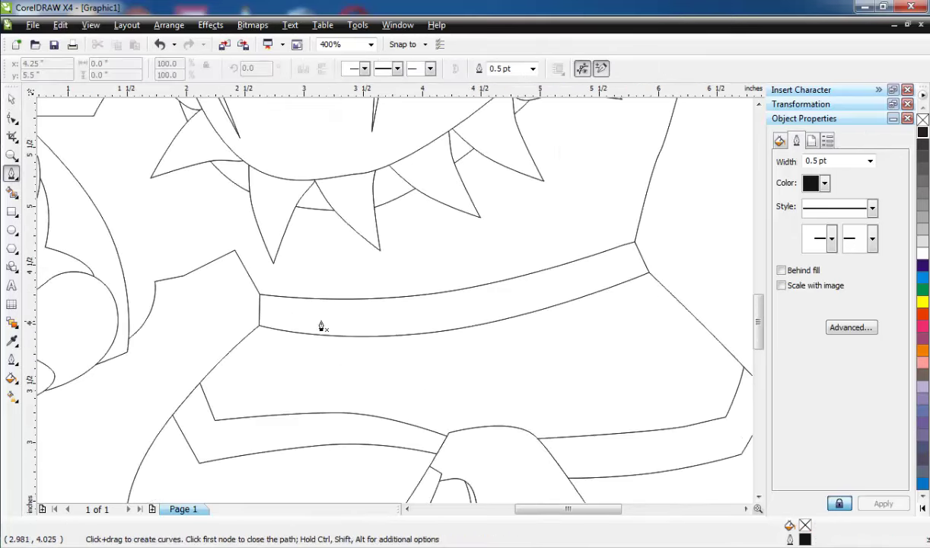
{"action": "scroll", "coordinate": [320, 322], "scroll_direction": "up", "scroll_amount": 1}
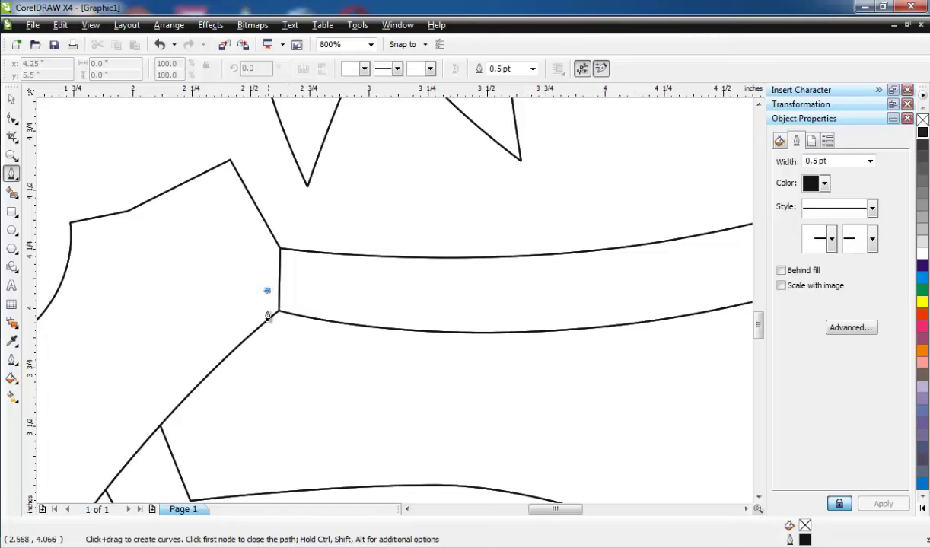
{"action": "left_click", "coordinate": [267, 316]}
{"action": "scroll", "coordinate": [440, 369], "scroll_direction": "down", "scroll_amount": 1}
{"action": "left_click_drag", "start_coordinate": [373, 314], "coordinate": [457, 316]}
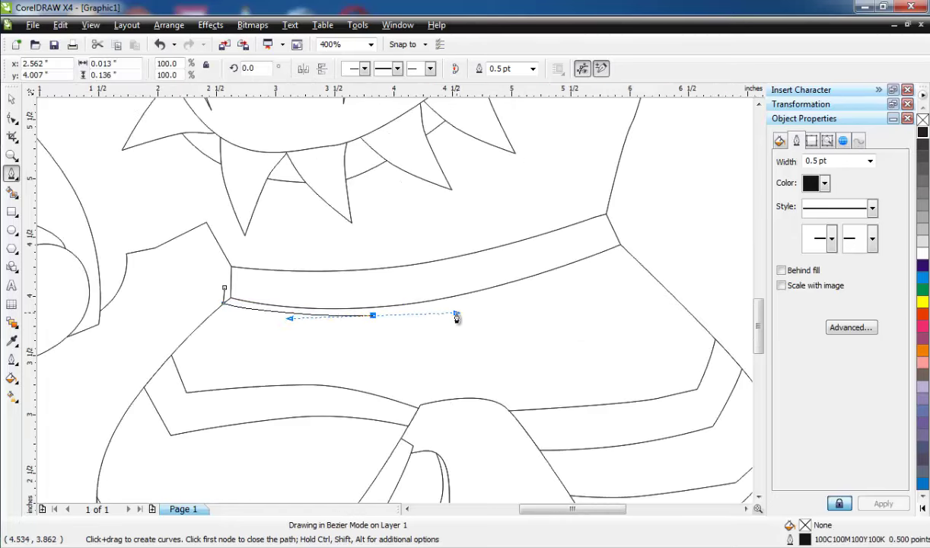
{"action": "key", "text": "ctrl+z"}
{"action": "left_click_drag", "start_coordinate": [341, 317], "coordinate": [432, 320]}
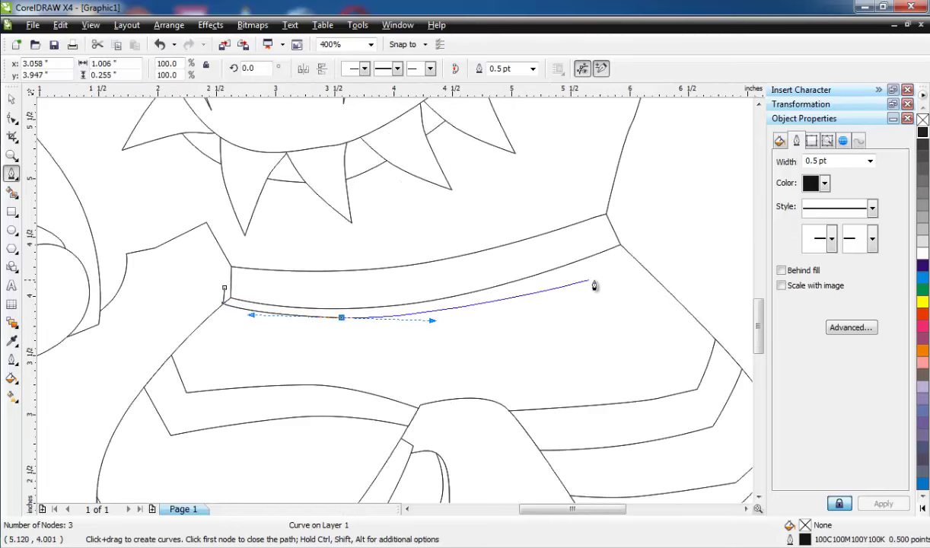
{"action": "left_click", "coordinate": [627, 252]}
{"action": "left_click", "coordinate": [634, 228]}
{"action": "left_click_drag", "start_coordinate": [225, 287], "coordinate": [504, 283]}
Step: Trim the band to a thin strip under the belt by deleting the original overshooting shape
{"action": "key", "text": "space"}
{"action": "left_click", "coordinate": [636, 240]}
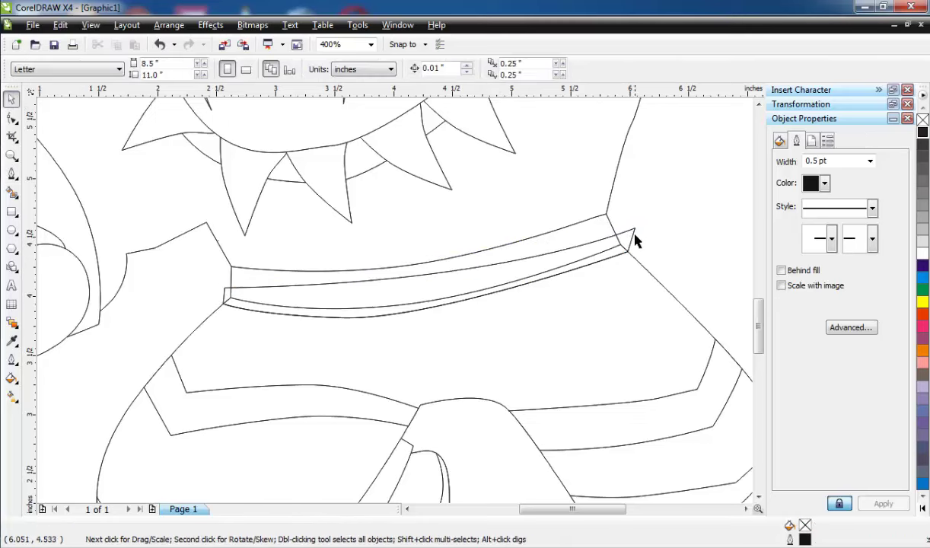
{"action": "right_click", "coordinate": [637, 241]}
{"action": "left_click", "coordinate": [671, 343]}
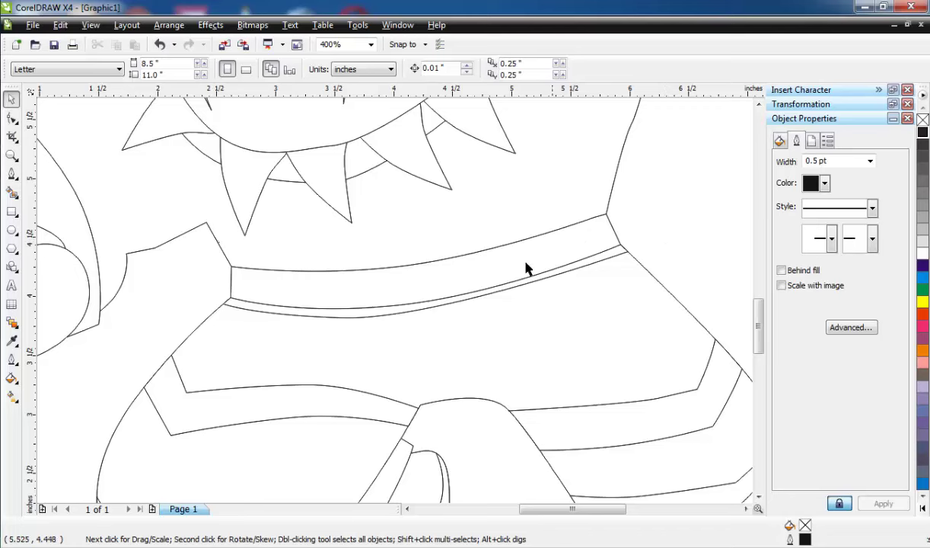
Step: Draw a closed V-shaped stripe from both hips down to the crotch, about 4.04 by 1.49 inches
{"action": "left_click", "coordinate": [12, 173]}
{"action": "left_click", "coordinate": [207, 318]}
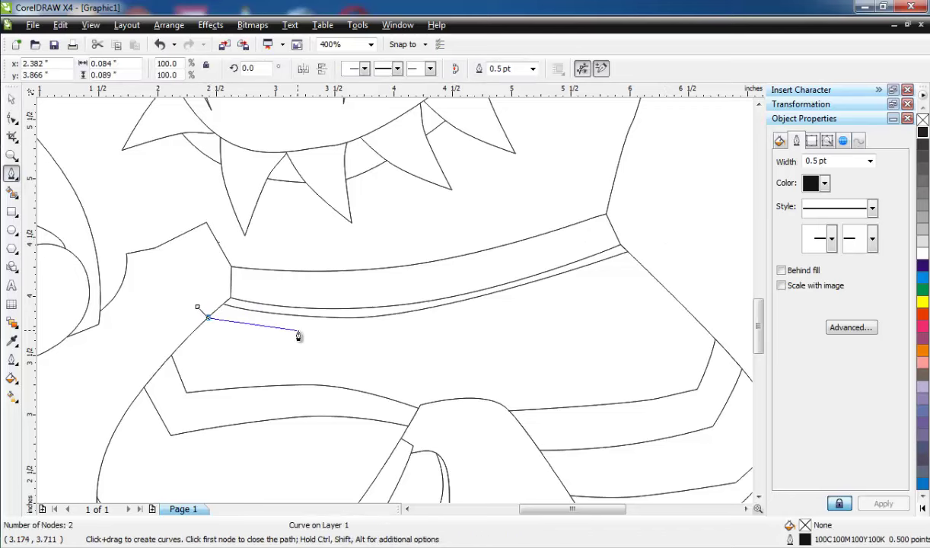
{"action": "left_click", "coordinate": [297, 330]}
{"action": "left_click", "coordinate": [419, 405]}
{"action": "left_click", "coordinate": [438, 421]}
{"action": "left_click", "coordinate": [477, 421]}
{"action": "left_click", "coordinate": [500, 401]}
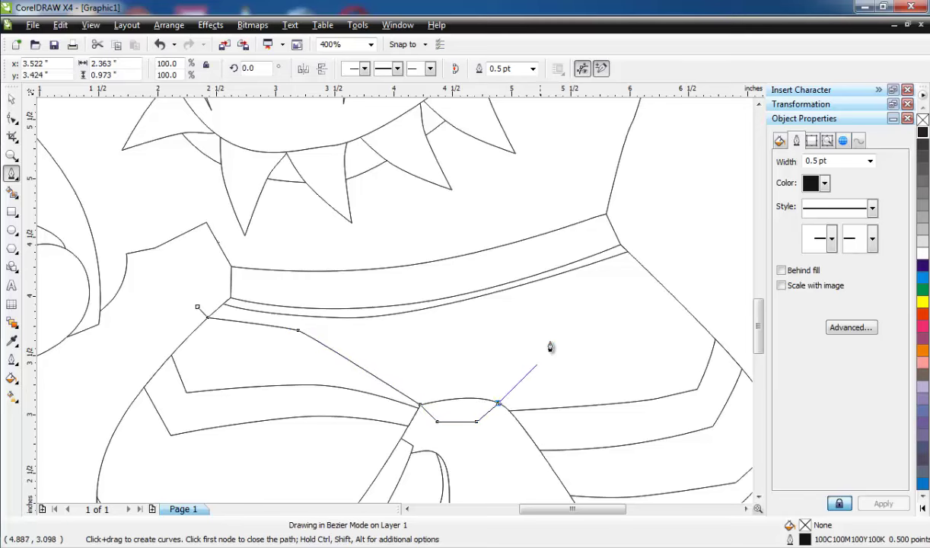
{"action": "left_click_drag", "start_coordinate": [571, 325], "coordinate": [587, 316]}
{"action": "left_click", "coordinate": [659, 283]}
{"action": "left_click", "coordinate": [674, 268]}
{"action": "left_click", "coordinate": [669, 246]}
{"action": "left_click", "coordinate": [646, 271]}
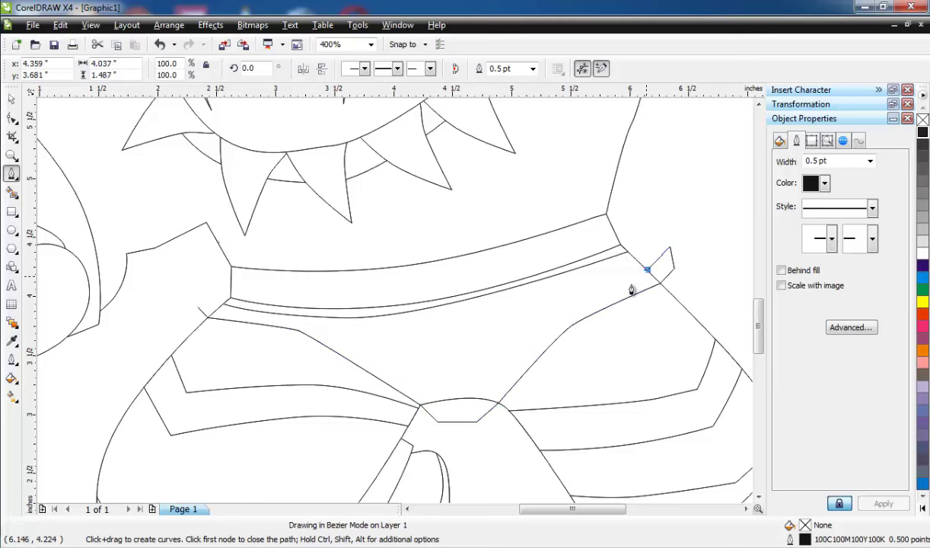
{"action": "left_click", "coordinate": [553, 318]}
{"action": "left_click", "coordinate": [469, 410]}
{"action": "left_click", "coordinate": [445, 410]}
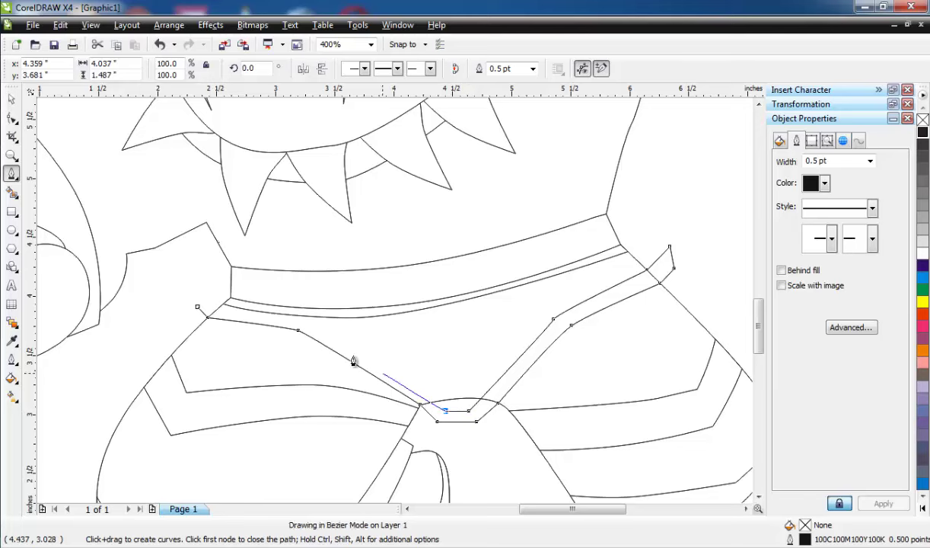
{"action": "left_click", "coordinate": [306, 321]}
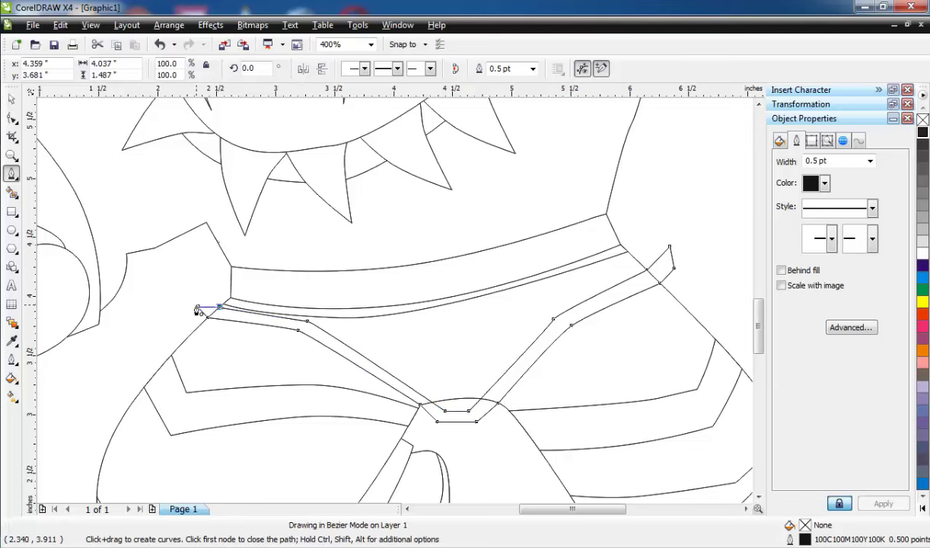
{"action": "left_click", "coordinate": [197, 307]}
Step: Limit the V-shaped stripe to the body's outline and delete the original overshooting shape
{"action": "key", "text": "space"}
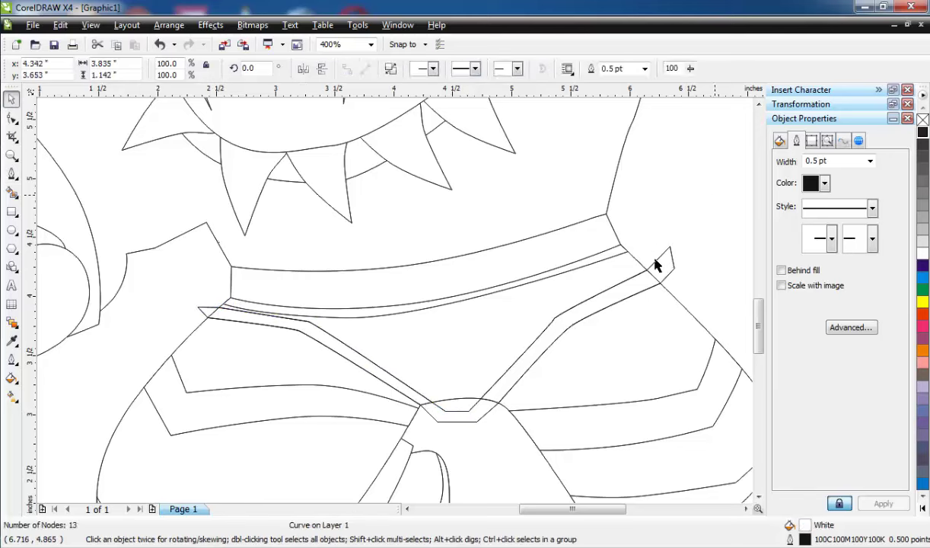
{"action": "right_click", "coordinate": [665, 263]}
{"action": "left_click", "coordinate": [699, 111]}
Step: Draw a thin closed sliver about 0.09 by 0.63 inches on the forward arm beside the glove cuff and fill it black
{"action": "scroll", "coordinate": [380, 297], "scroll_direction": "down", "scroll_amount": 2}
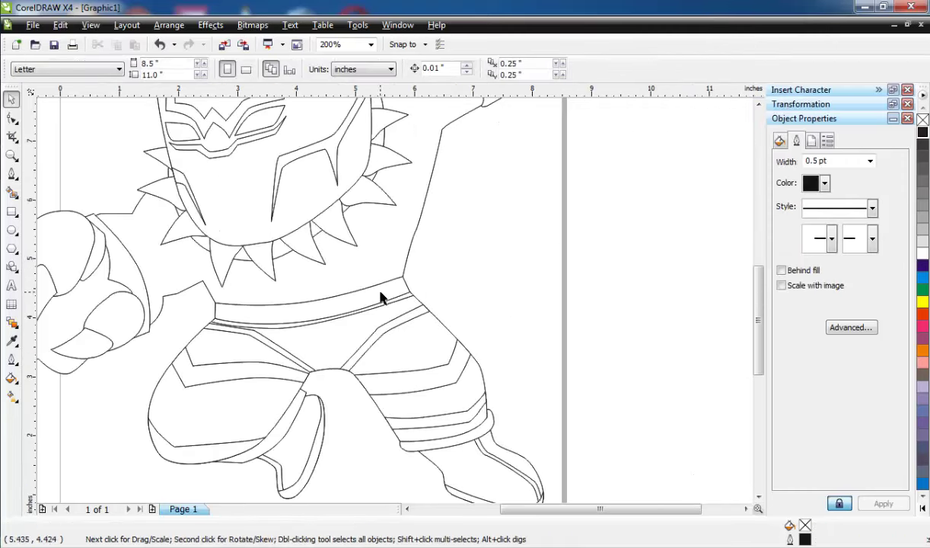
{"action": "scroll", "coordinate": [312, 236], "scroll_direction": "down", "scroll_amount": 2}
{"action": "scroll", "coordinate": [357, 307], "scroll_direction": "up", "scroll_amount": 2}
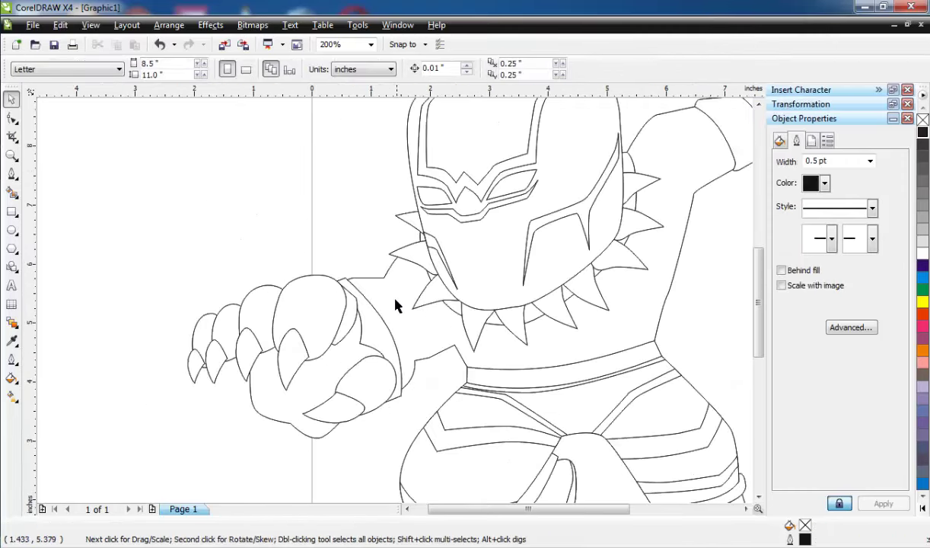
{"action": "left_click", "coordinate": [10, 177]}
{"action": "scroll", "coordinate": [403, 311], "scroll_direction": "right", "scroll_amount": 4}
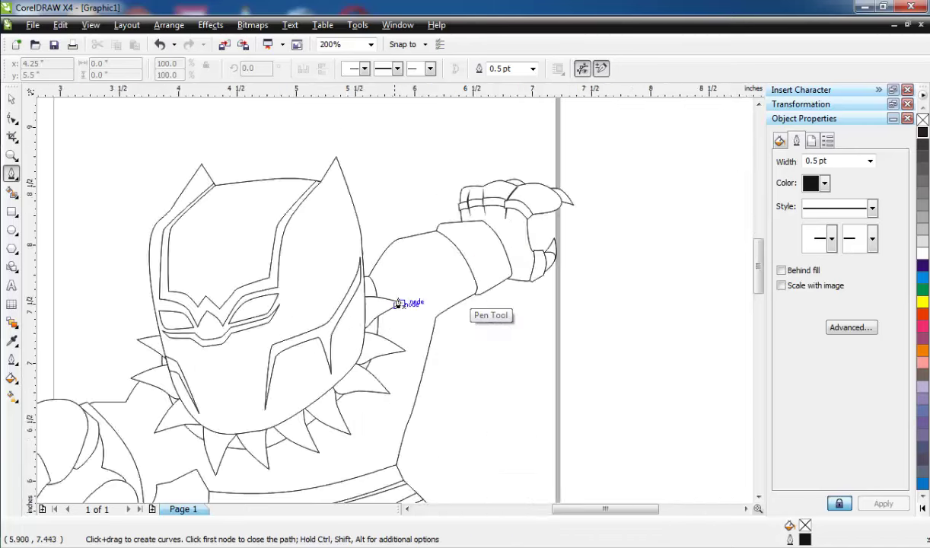
{"action": "scroll", "coordinate": [394, 305], "scroll_direction": "up", "scroll_amount": 1}
{"action": "scroll", "coordinate": [392, 304], "scroll_direction": "down", "scroll_amount": 1}
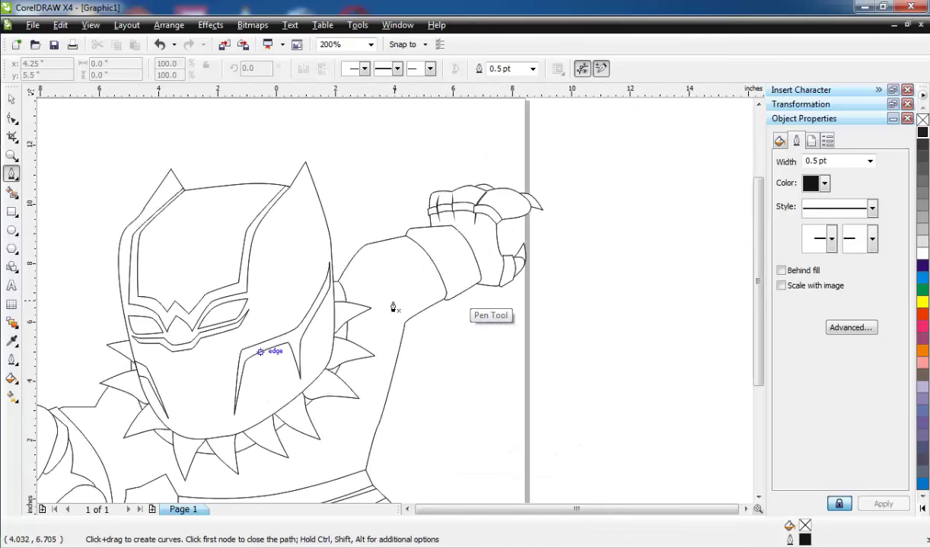
{"action": "scroll", "coordinate": [395, 302], "scroll_direction": "up", "scroll_amount": 1}
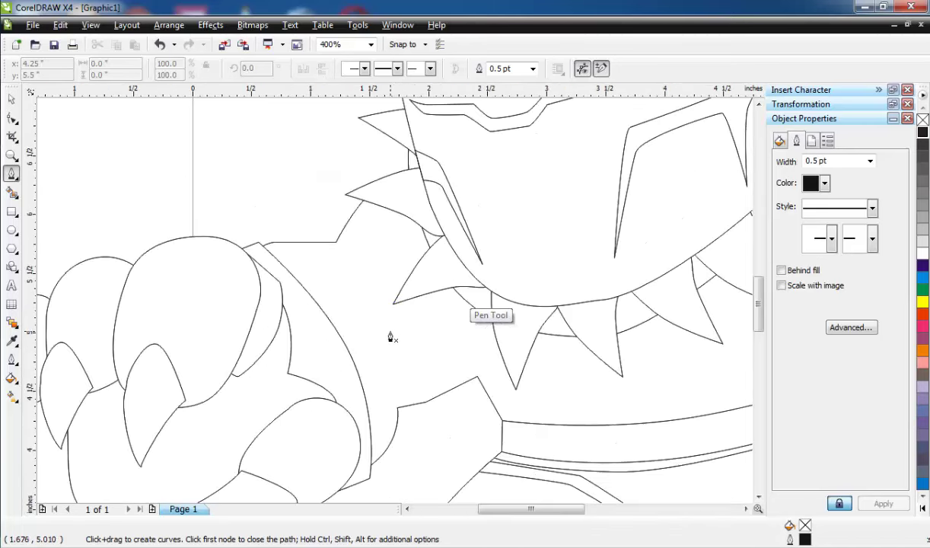
{"action": "scroll", "coordinate": [425, 344], "scroll_direction": "down", "scroll_amount": 1}
{"action": "scroll", "coordinate": [394, 307], "scroll_direction": "up", "scroll_amount": 2}
{"action": "left_click", "coordinate": [275, 284]}
{"action": "left_click_drag", "start_coordinate": [284, 344], "coordinate": [287, 407]}
{"action": "left_click", "coordinate": [293, 432]}
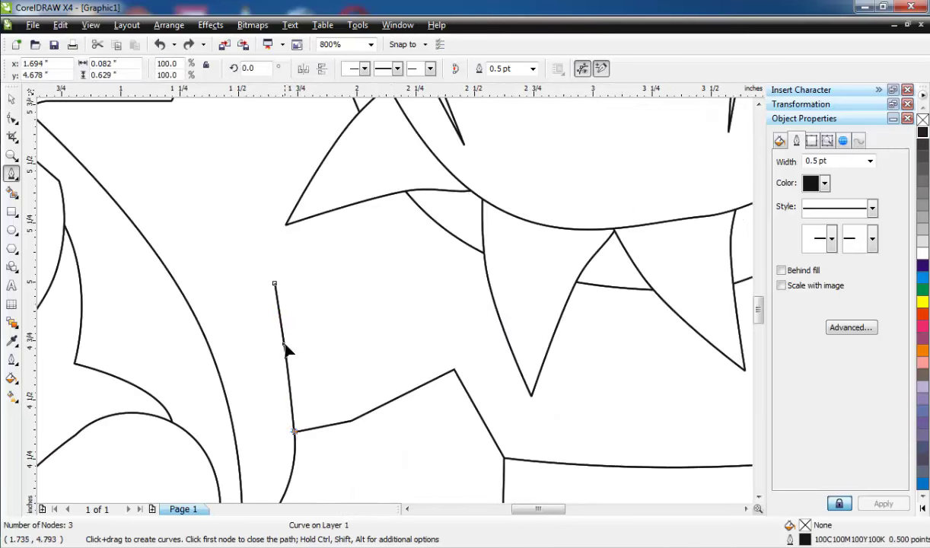
{"action": "left_click_drag", "start_coordinate": [293, 340], "coordinate": [285, 311]}
{"action": "left_click", "coordinate": [275, 283]}
{"action": "left_click", "coordinate": [922, 132]}
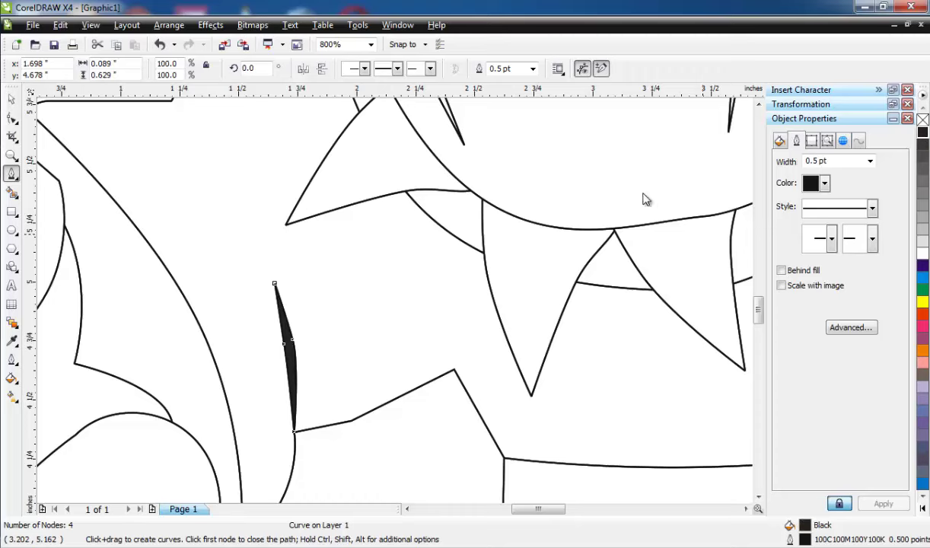
{"action": "left_click", "coordinate": [11, 100]}
{"action": "scroll", "coordinate": [414, 228], "scroll_direction": "down", "scroll_amount": 2}
{"action": "left_click", "coordinate": [52, 205]}
Step: Draw a closed curved band across the shoulder of the raised arm, about 1.12 by 1.93 inches, running down to the armpit
{"action": "left_click", "coordinate": [11, 174]}
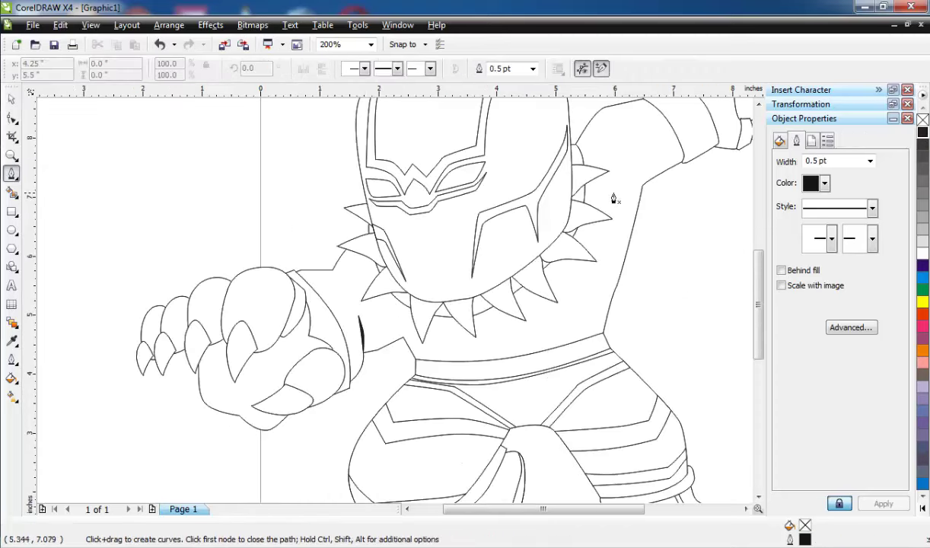
{"action": "scroll", "coordinate": [628, 185], "scroll_direction": "up", "scroll_amount": 1}
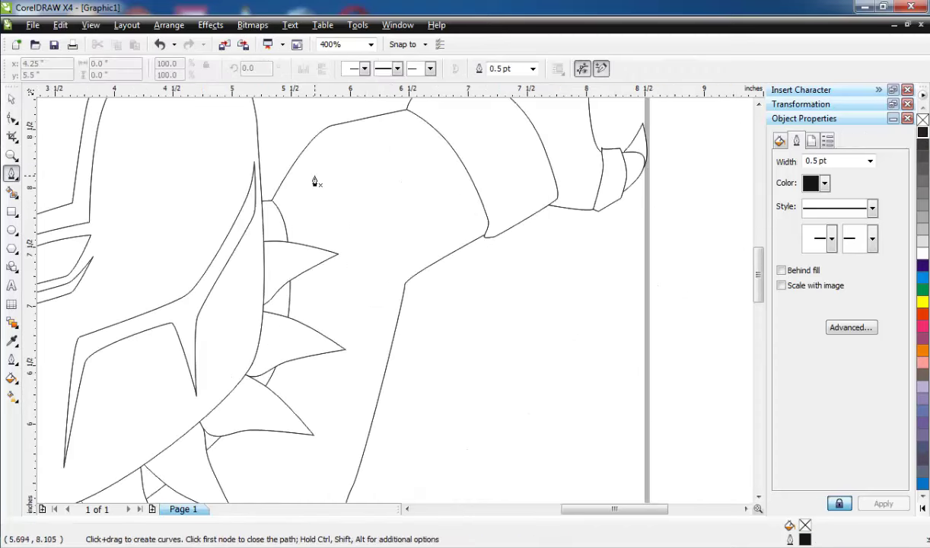
{"action": "left_click_drag", "start_coordinate": [373, 253], "coordinate": [375, 255]}
{"action": "left_click_drag", "start_coordinate": [377, 264], "coordinate": [400, 322]}
{"action": "left_click", "coordinate": [401, 321]}
{"action": "left_click", "coordinate": [386, 381]}
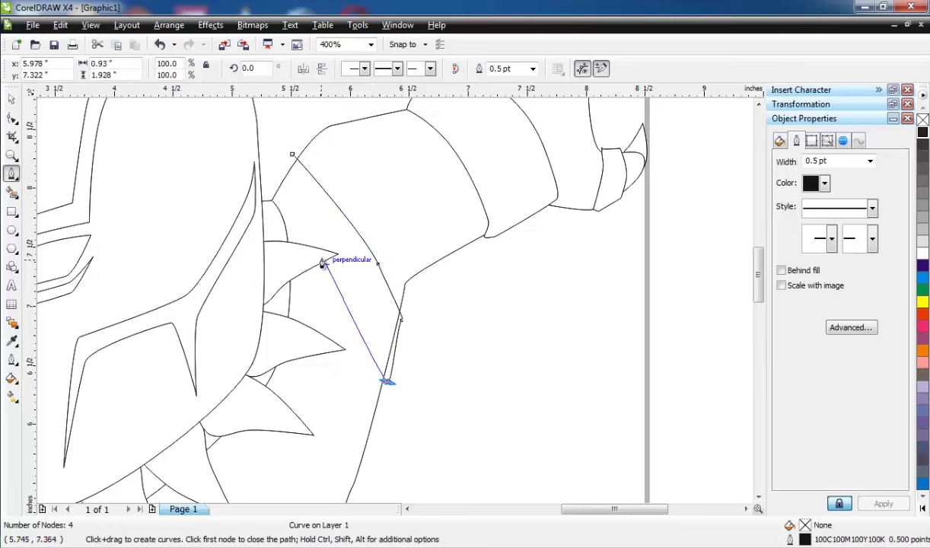
{"action": "left_click_drag", "start_coordinate": [318, 243], "coordinate": [274, 200]}
{"action": "left_click", "coordinate": [270, 189]}
{"action": "left_click", "coordinate": [292, 155]}
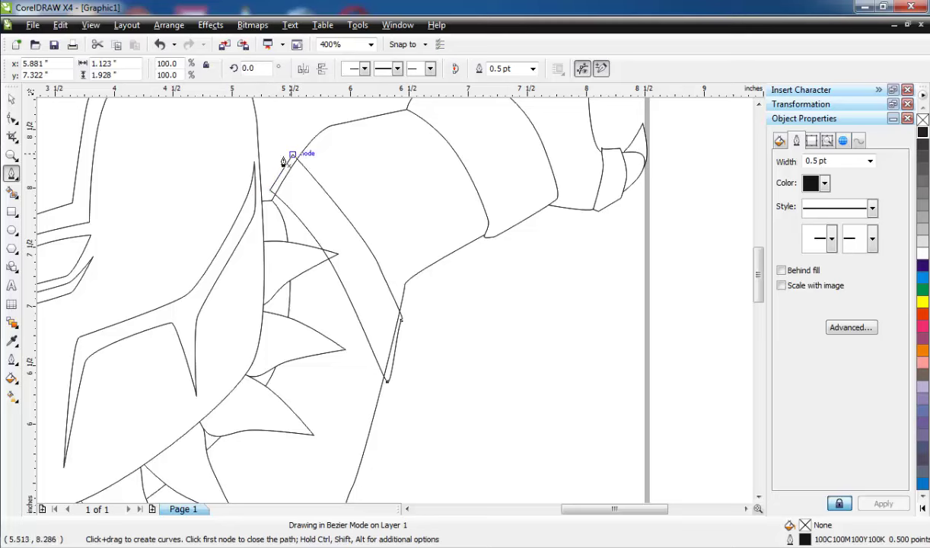
{"action": "left_click", "coordinate": [12, 118]}
{"action": "left_click", "coordinate": [268, 191]}
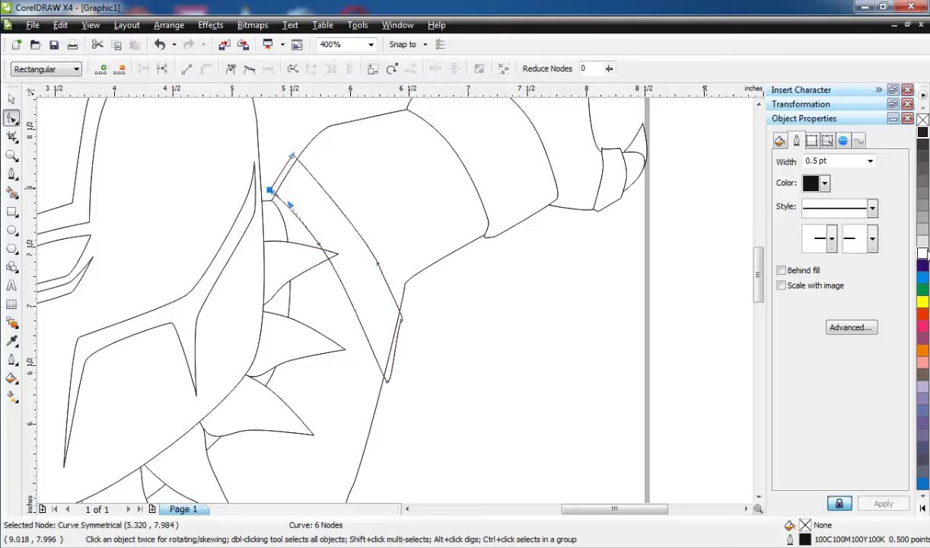
Step: Fill the shoulder band white and order it above the raised arm but beneath the collar spikes
{"action": "left_click", "coordinate": [922, 254]}
{"action": "left_click", "coordinate": [169, 25]}
{"action": "mouse_move", "coordinate": [182, 93]}
{"action": "left_click", "coordinate": [395, 253]}
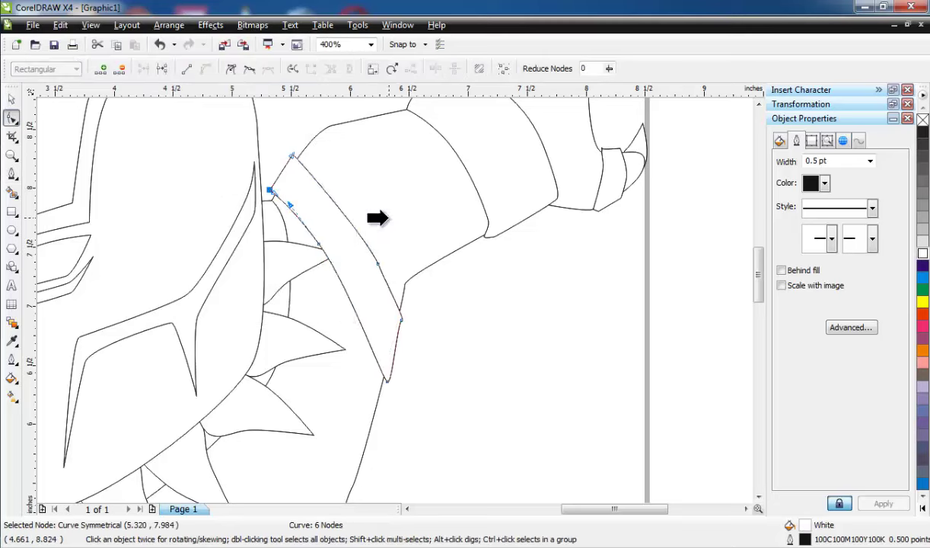
{"action": "left_click", "coordinate": [384, 219]}
{"action": "left_click", "coordinate": [210, 25]}
{"action": "mouse_move", "coordinate": [169, 26]}
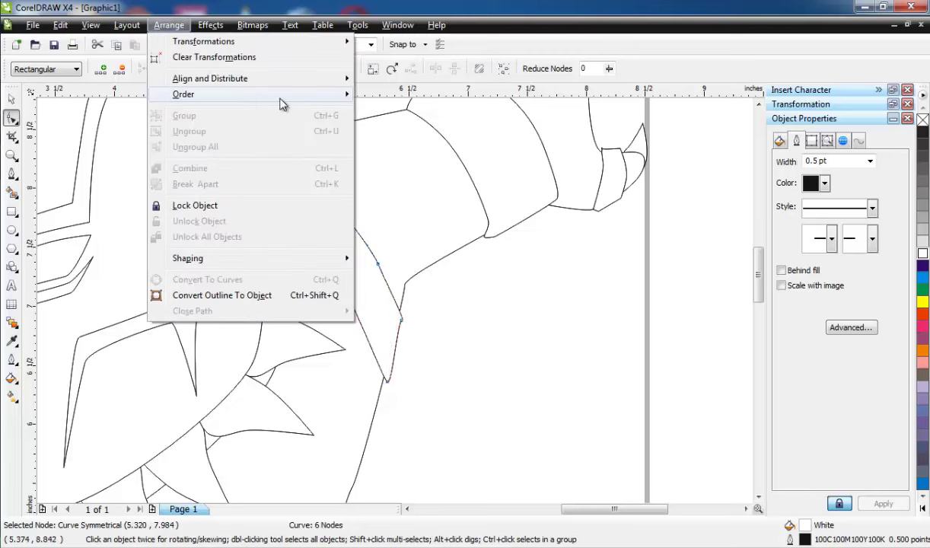
{"action": "mouse_move", "coordinate": [280, 97]}
{"action": "left_click", "coordinate": [382, 214]}
{"action": "left_click", "coordinate": [89, 115]}
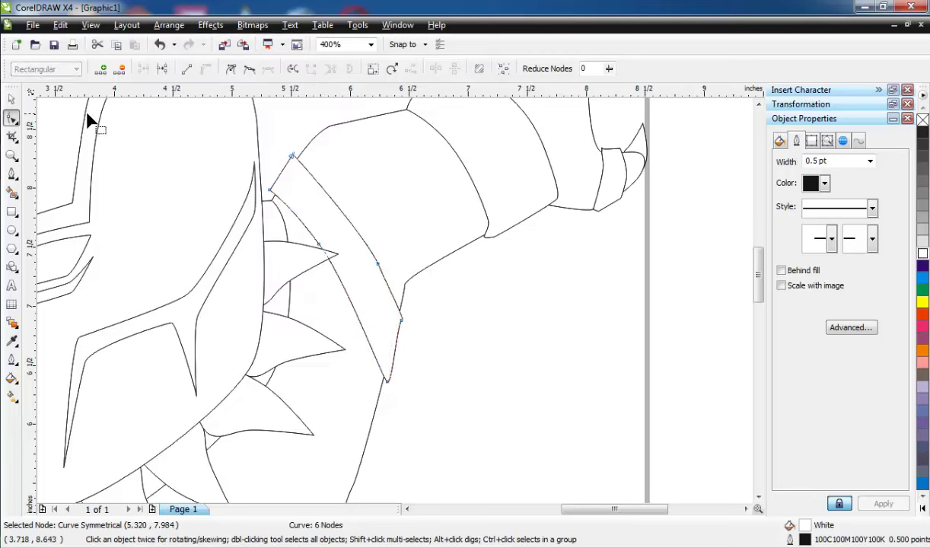
{"action": "left_click", "coordinate": [11, 100]}
{"action": "left_click", "coordinate": [197, 134]}
{"action": "scroll", "coordinate": [329, 178], "scroll_direction": "down", "scroll_amount": 2}
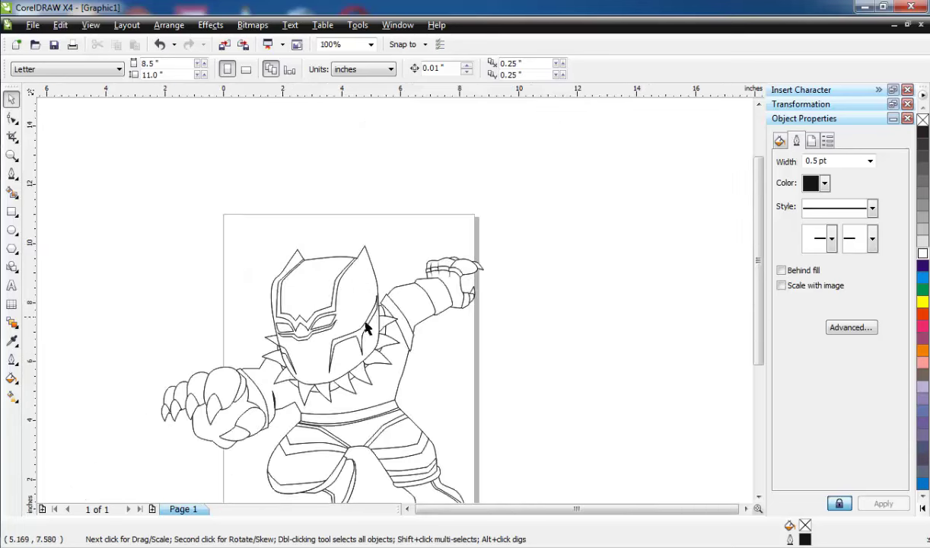
Step: Select the head with its spiked collar, enlarge it slightly and shift it into place on the body
{"action": "scroll", "coordinate": [220, 271], "scroll_direction": "up", "scroll_amount": 1}
{"action": "scroll", "coordinate": [288, 291], "scroll_direction": "down", "scroll_amount": 1}
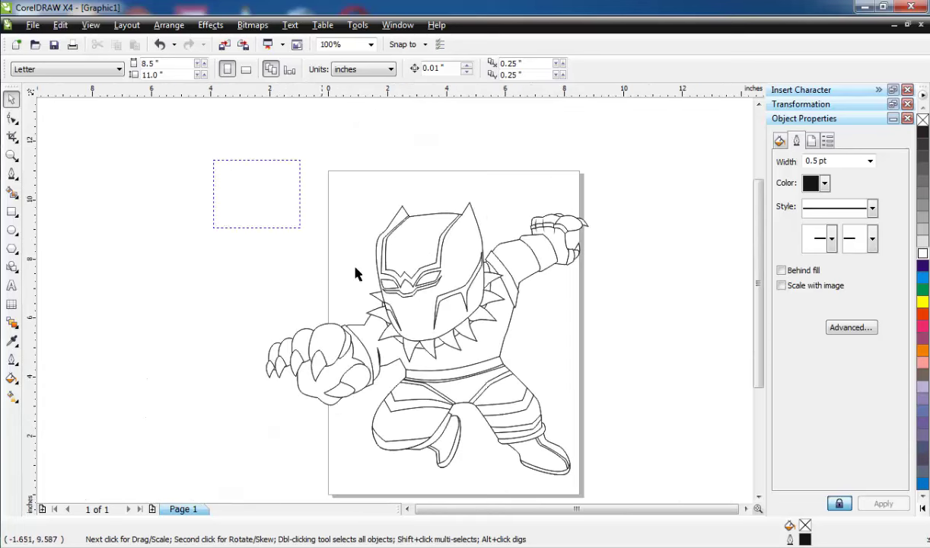
{"action": "mouse_move", "coordinate": [508, 361]}
{"action": "left_mouse_down"}
{"action": "mouse_move", "coordinate": [510, 370]}
{"action": "mouse_move", "coordinate": [512, 362]}
{"action": "left_mouse_up"}
{"action": "left_click_drag", "start_coordinate": [362, 197], "coordinate": [349, 184]}
{"action": "scroll", "coordinate": [430, 302], "scroll_direction": "up", "scroll_amount": 1}
{"action": "scroll", "coordinate": [350, 287], "scroll_direction": "down", "scroll_amount": 1}
{"action": "left_click_drag", "start_coordinate": [378, 273], "coordinate": [384, 283]}
{"action": "left_click", "coordinate": [323, 199]}
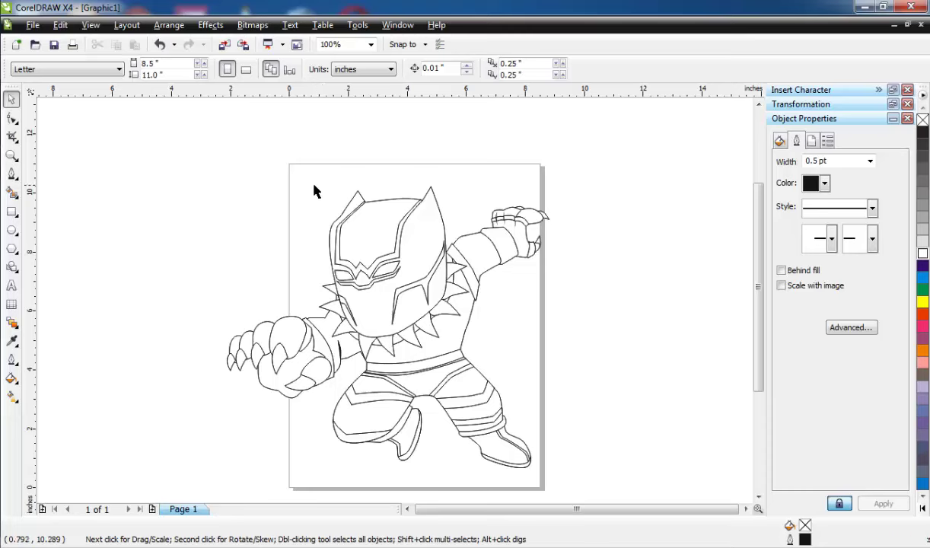
Step: Undo the last change to the head and scale the head with its spiked collar to 102.5 percent
{"action": "key", "text": "ctrl+z"}
{"action": "left_click_drag", "start_coordinate": [314, 184], "coordinate": [310, 180]}
{"action": "left_click", "coordinate": [319, 183]}
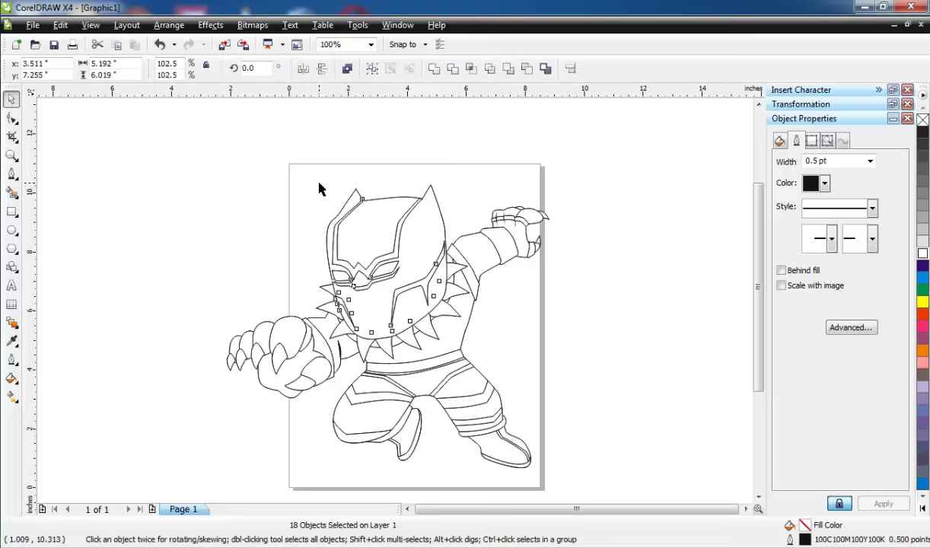
{"action": "left_click", "coordinate": [251, 206]}
Step: Group every object of the character and set the group's outline width to 1.5 pt
{"action": "scroll", "coordinate": [388, 304], "scroll_direction": "down", "scroll_amount": 1}
{"action": "scroll", "coordinate": [382, 294], "scroll_direction": "up", "scroll_amount": 1}
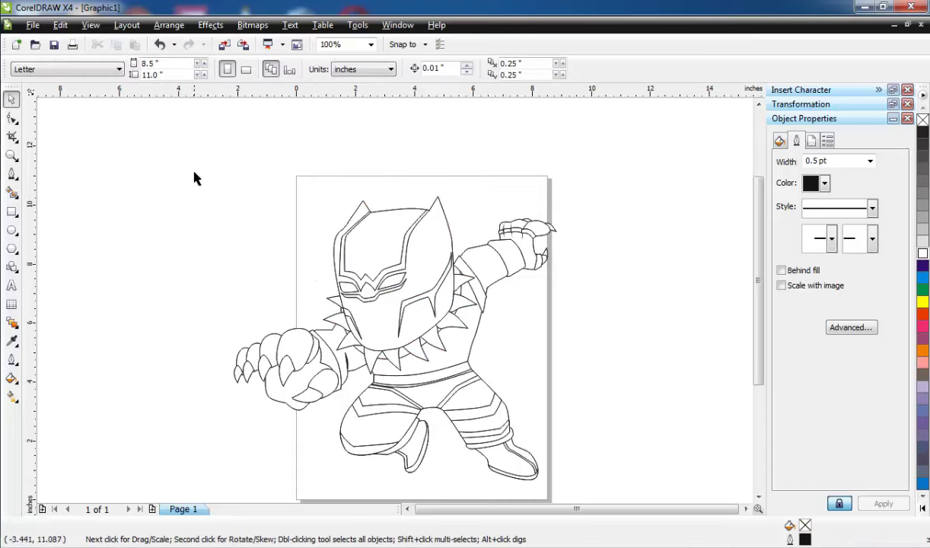
{"action": "scroll", "coordinate": [619, 487], "scroll_direction": "down", "scroll_amount": 3}
{"action": "key", "text": "ctrl+a"}
{"action": "key", "text": "ctrl+g"}
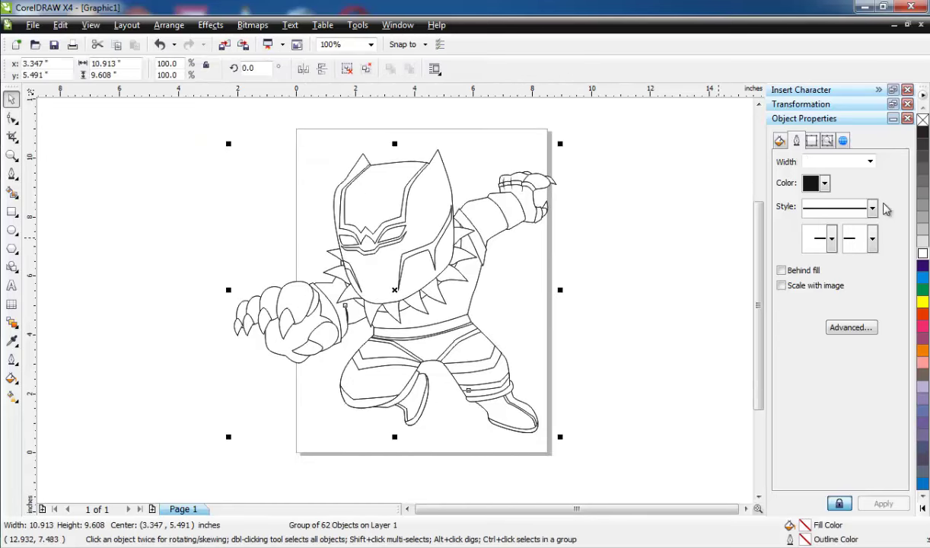
{"action": "left_click", "coordinate": [869, 162]}
{"action": "left_click", "coordinate": [845, 221]}
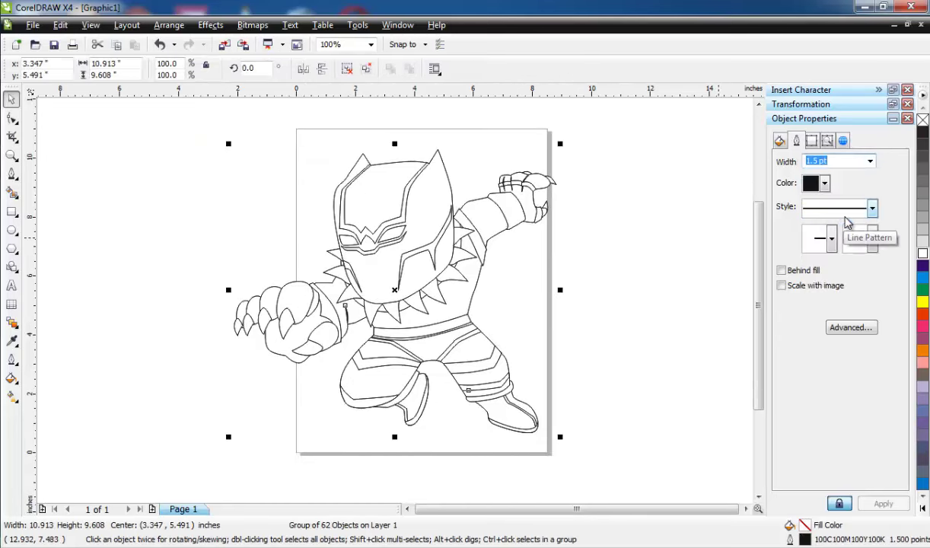
{"action": "left_click", "coordinate": [870, 162]}
{"action": "left_click", "coordinate": [839, 232]}
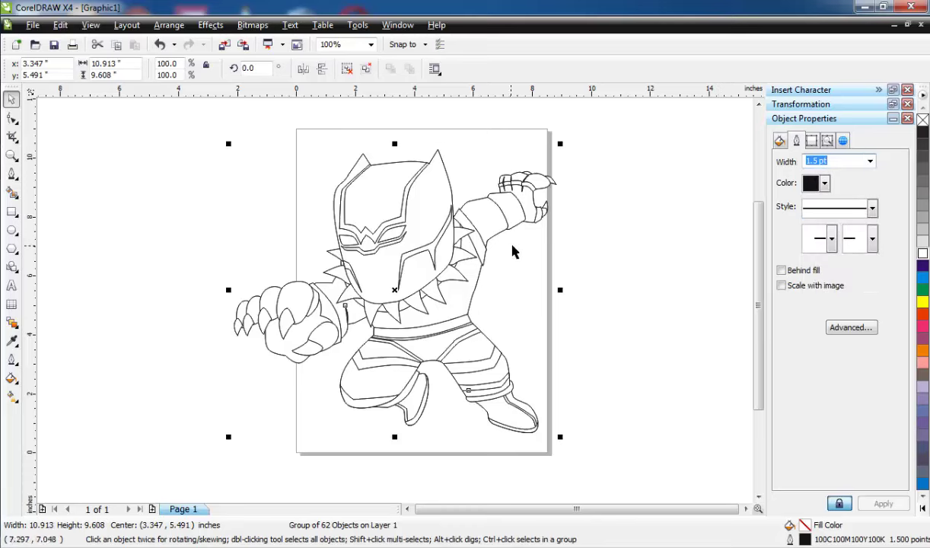
Step: Set the grouped character's outline width to 2.0 pt
{"action": "scroll", "coordinate": [366, 265], "scroll_direction": "up", "scroll_amount": 1}
{"action": "left_click", "coordinate": [870, 161]}
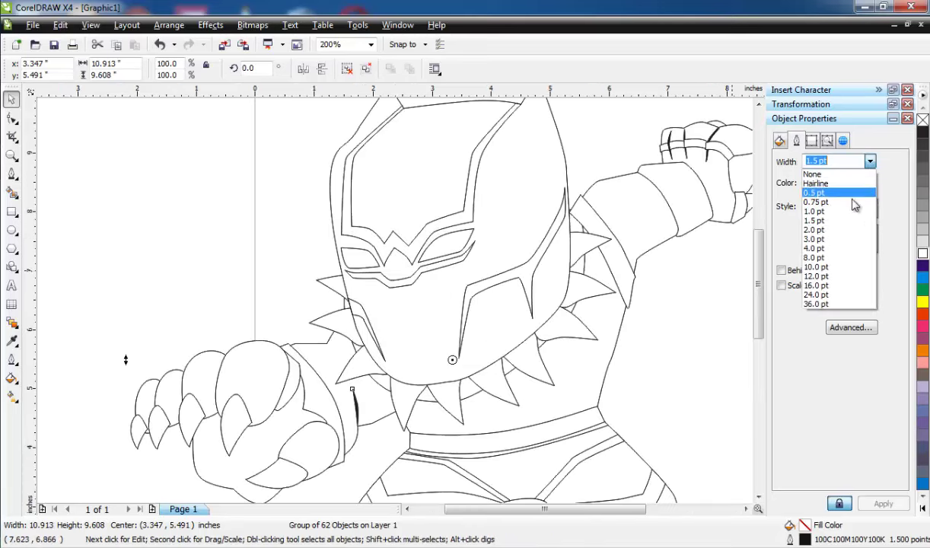
{"action": "left_click", "coordinate": [841, 231]}
{"action": "left_click", "coordinate": [722, 306]}
{"action": "scroll", "coordinate": [392, 301], "scroll_direction": "down", "scroll_amount": 1}
Step: Scale the grouped character down to about 8.8 by 7.8 inches and reposition it on the page
{"action": "left_click", "coordinate": [393, 305]}
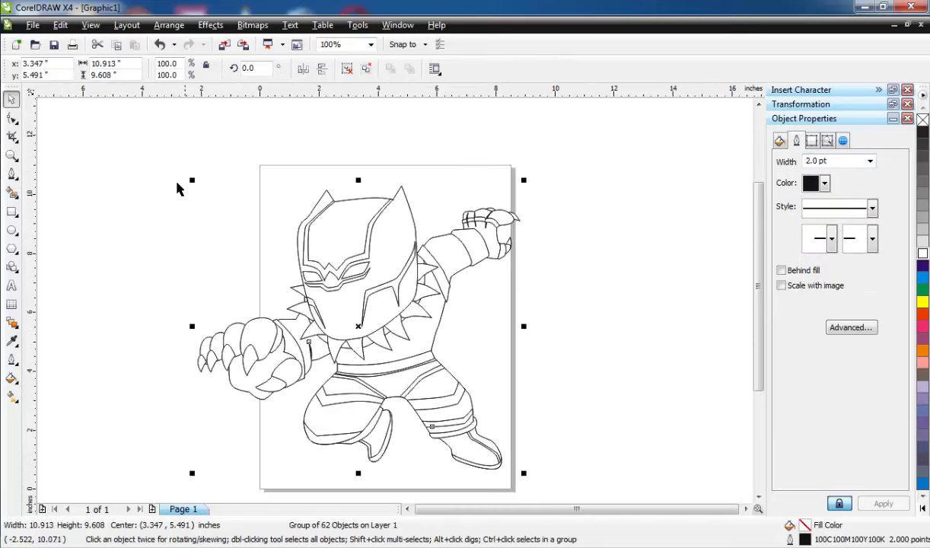
{"action": "left_click_drag", "start_coordinate": [200, 187], "coordinate": [221, 204]}
{"action": "left_click_drag", "start_coordinate": [362, 274], "coordinate": [372, 266]}
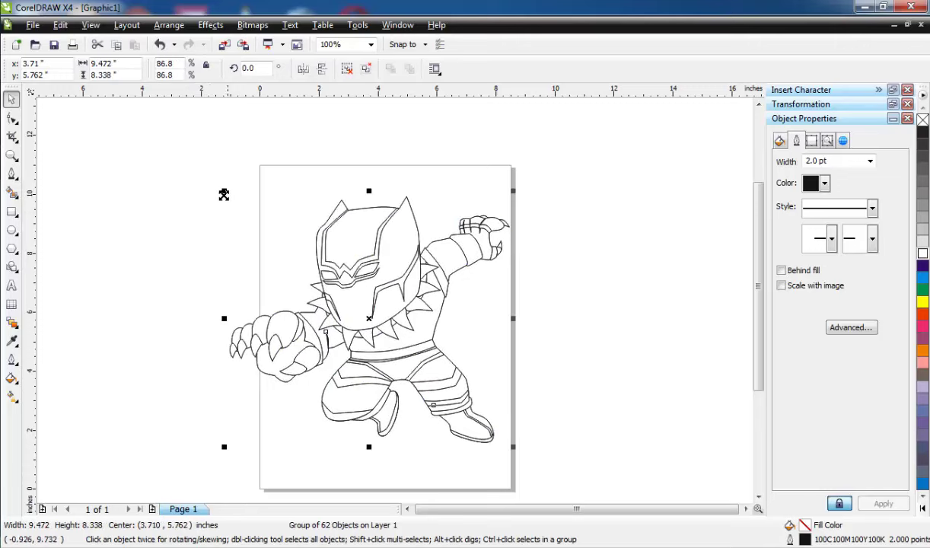
{"action": "left_click_drag", "start_coordinate": [224, 194], "coordinate": [259, 212]}
{"action": "left_click", "coordinate": [223, 242]}
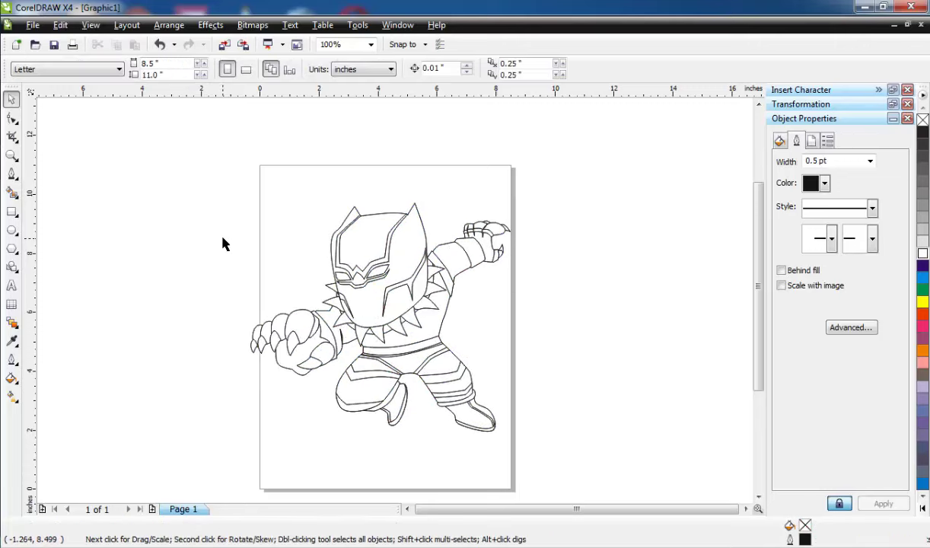
Step: Export the drawing as a JPG named "line" to drive E: at 300 dpi in RGB Color (24-bit)
{"action": "left_click", "coordinate": [32, 25]}
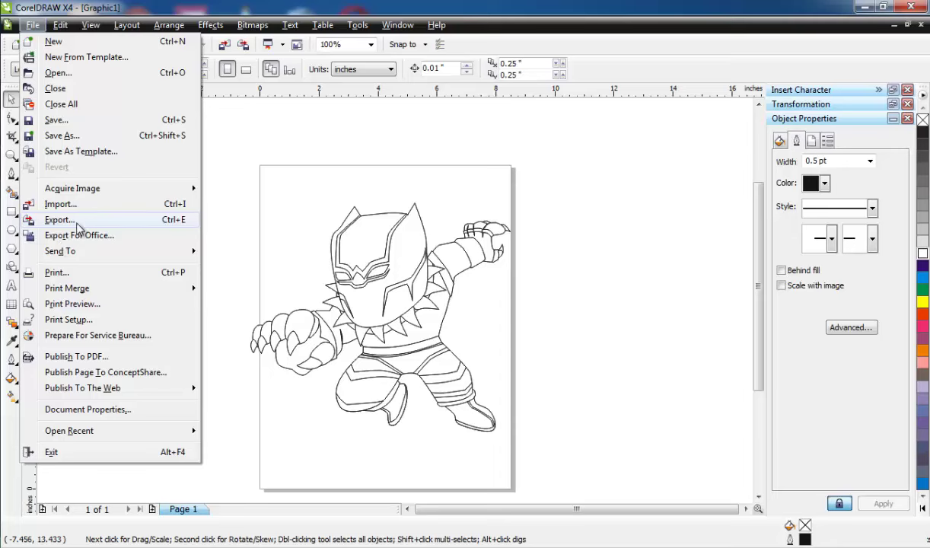
{"action": "left_click", "coordinate": [78, 225]}
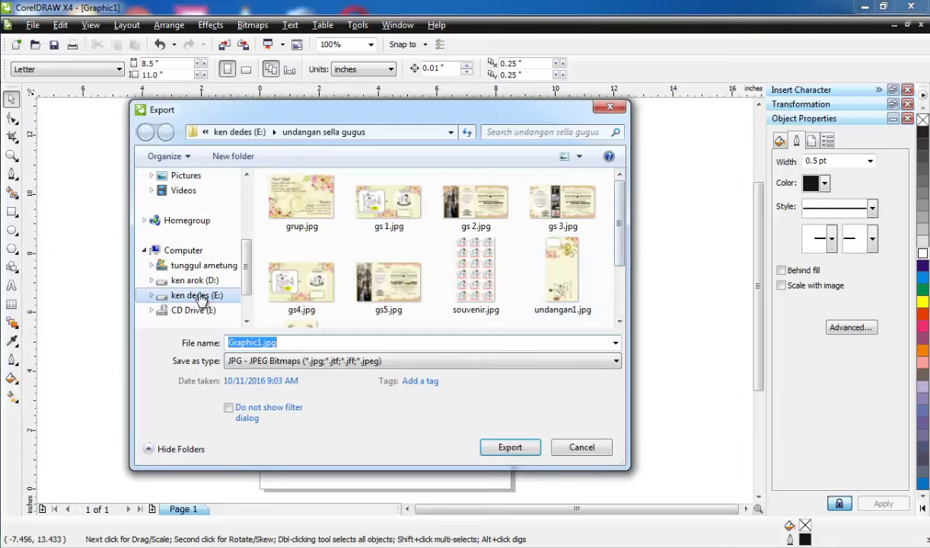
{"action": "left_click", "coordinate": [199, 295]}
{"action": "double_click", "coordinate": [306, 347]}
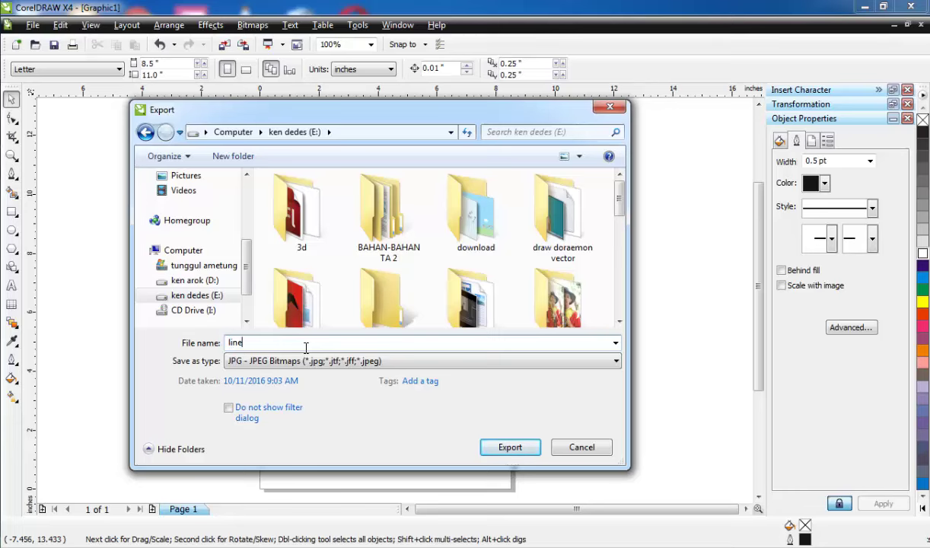
{"action": "type", "text": "line"}
{"action": "left_click", "coordinate": [495, 447]}
{"action": "left_click", "coordinate": [460, 378]}
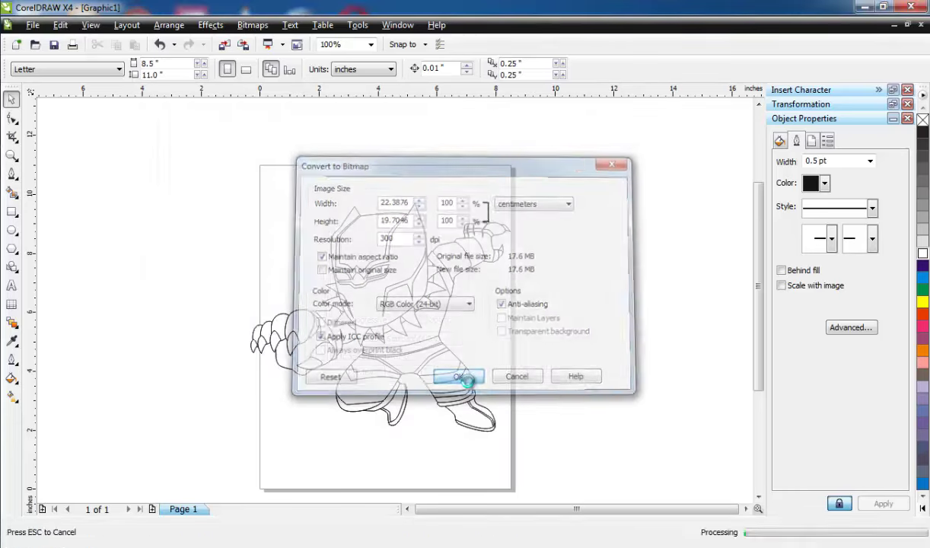